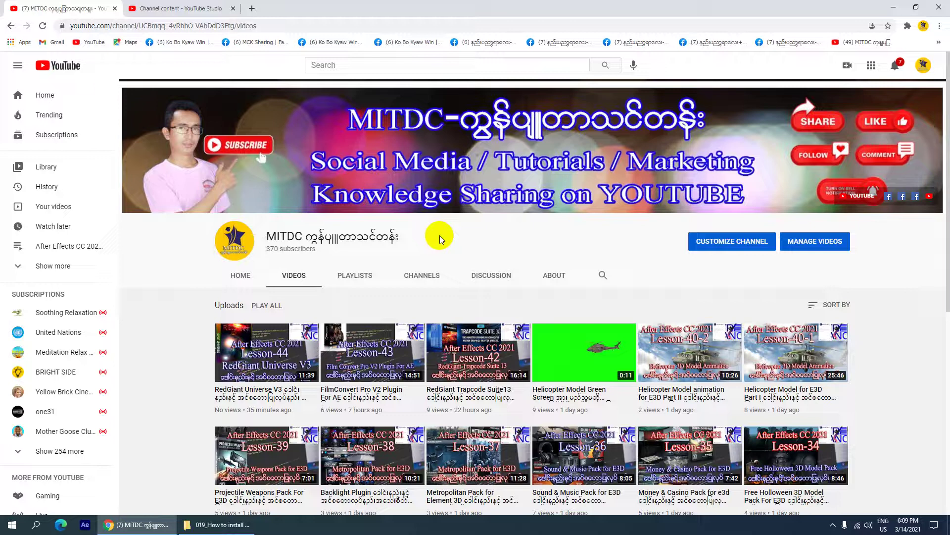
Minimize Chrome to uncover the File Explorer window showing the '019_How to install Motion Factory' folder
left_click(886, 10)
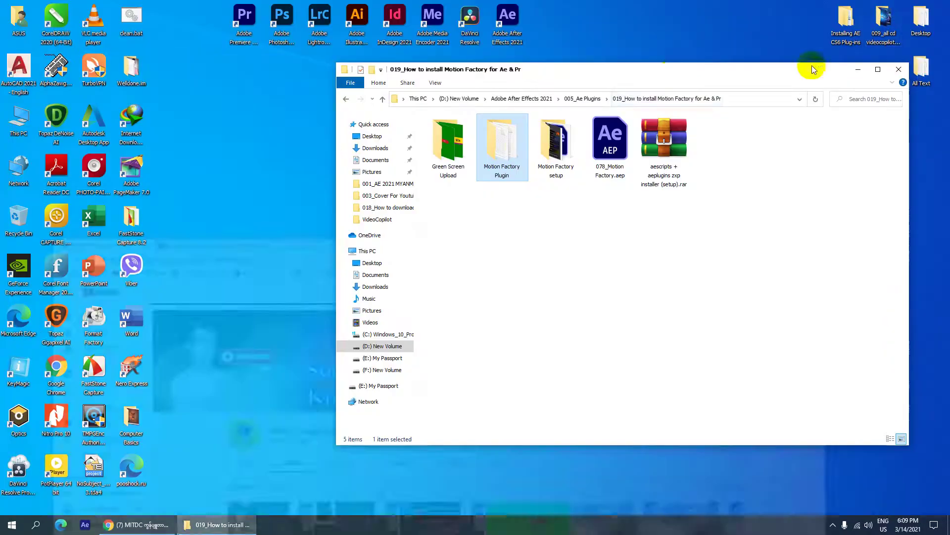
Look over the Motion Factory folder items, settle on the zxp installer archive, and reposition the window
left_click(652, 170)
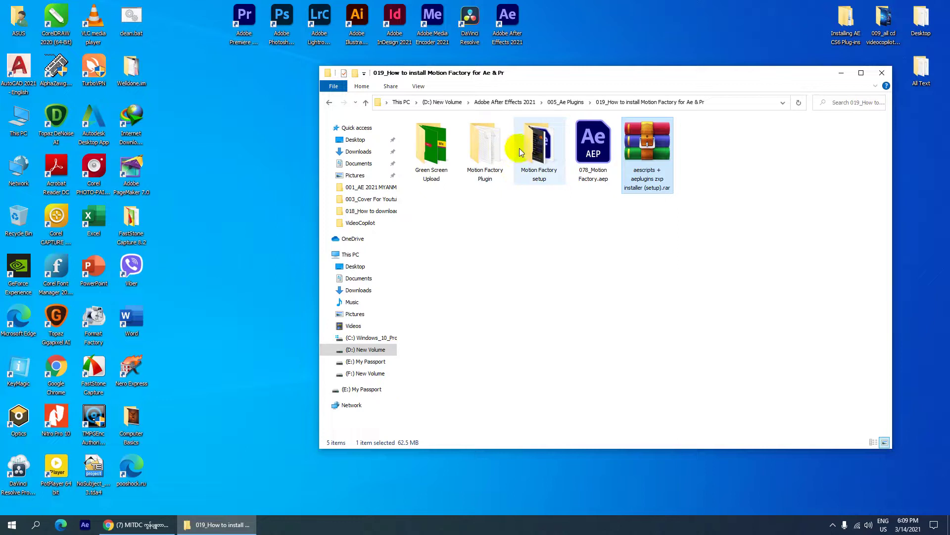
left_click(532, 141)
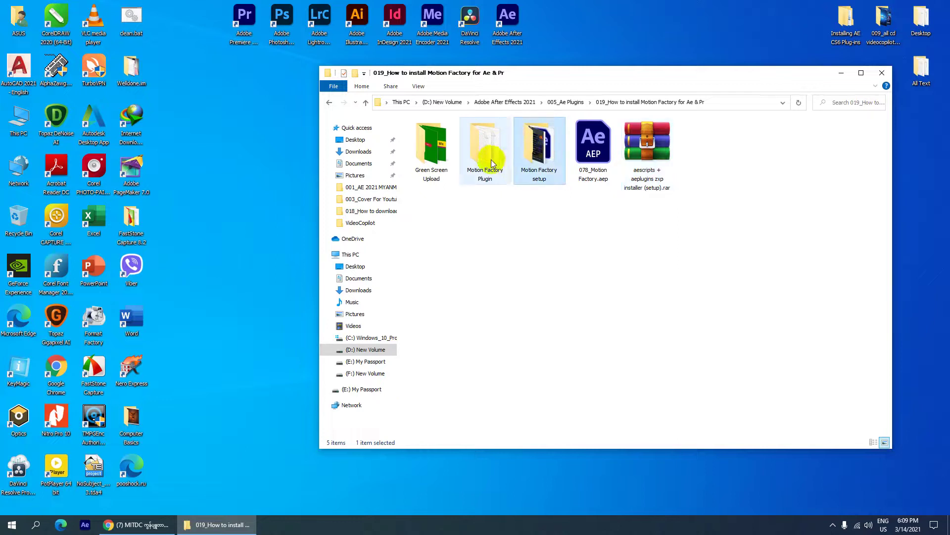
left_click(484, 144)
left_click(541, 158)
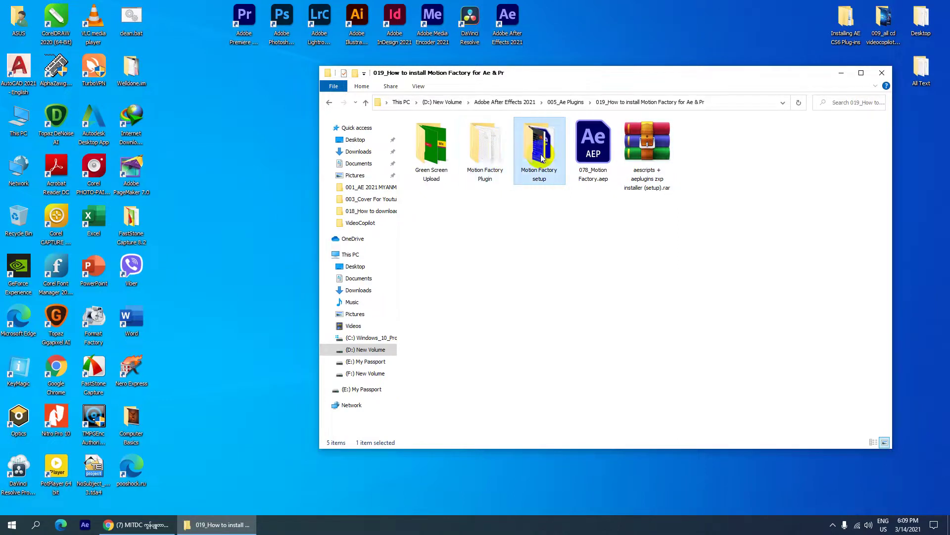
left_click(648, 156)
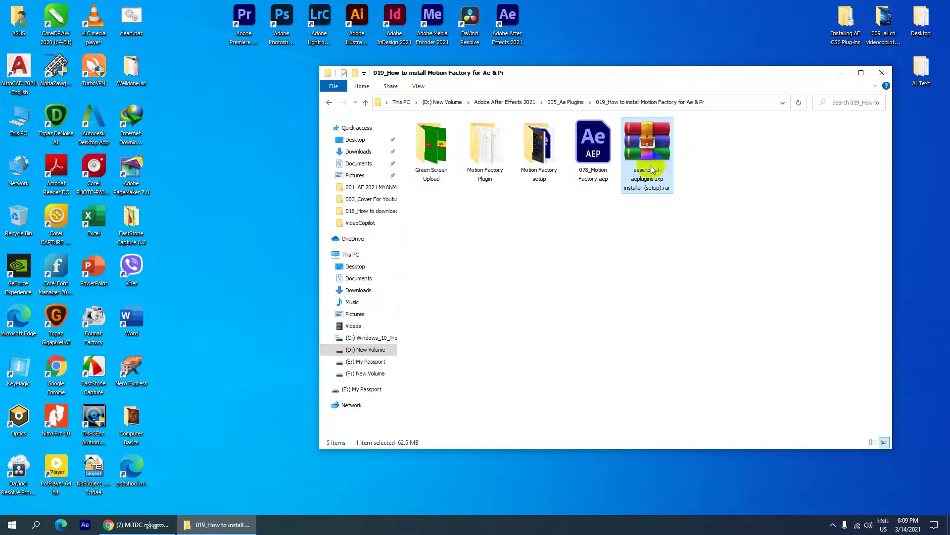
left_click_drag(651, 70, 648, 111)
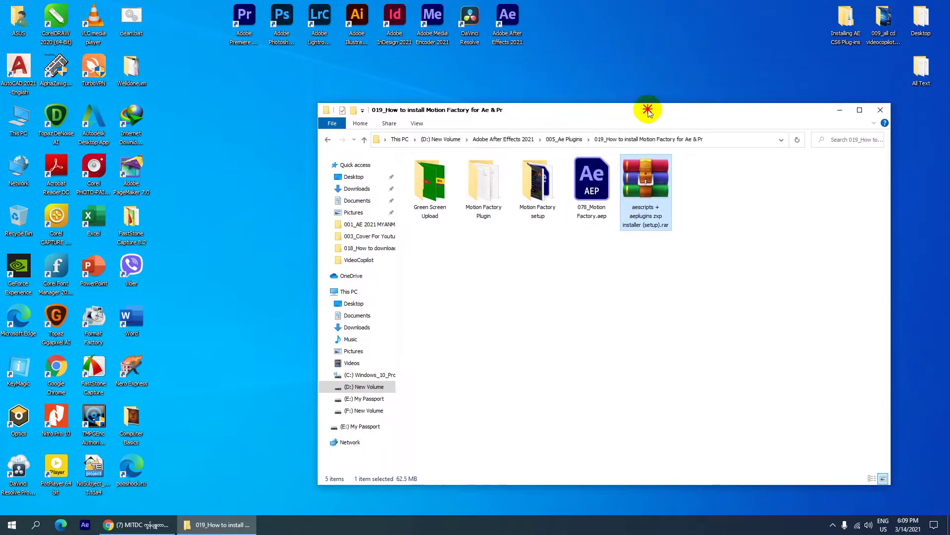
Extract the aescripts + aeplugins zxp installer (setup).rar and open the extracted setup folder
right_click(646, 196)
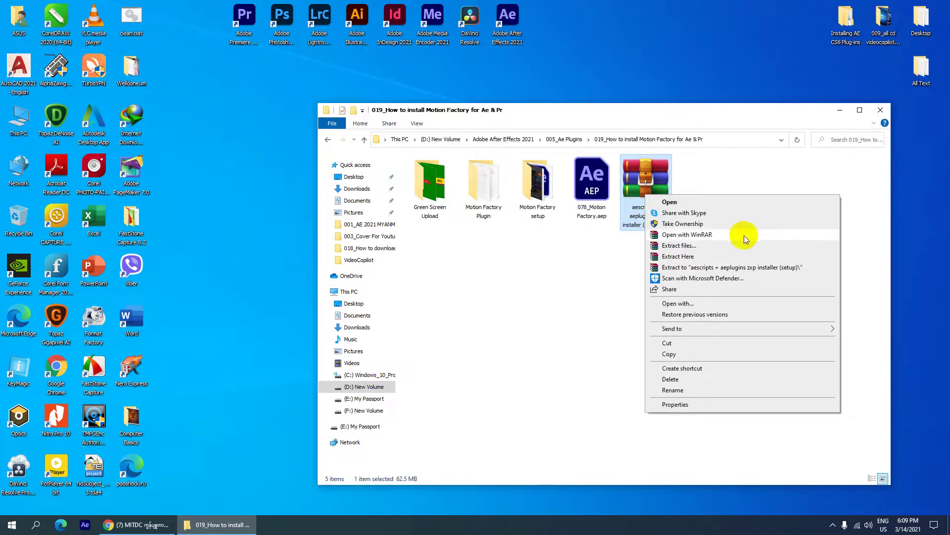
left_click(695, 247)
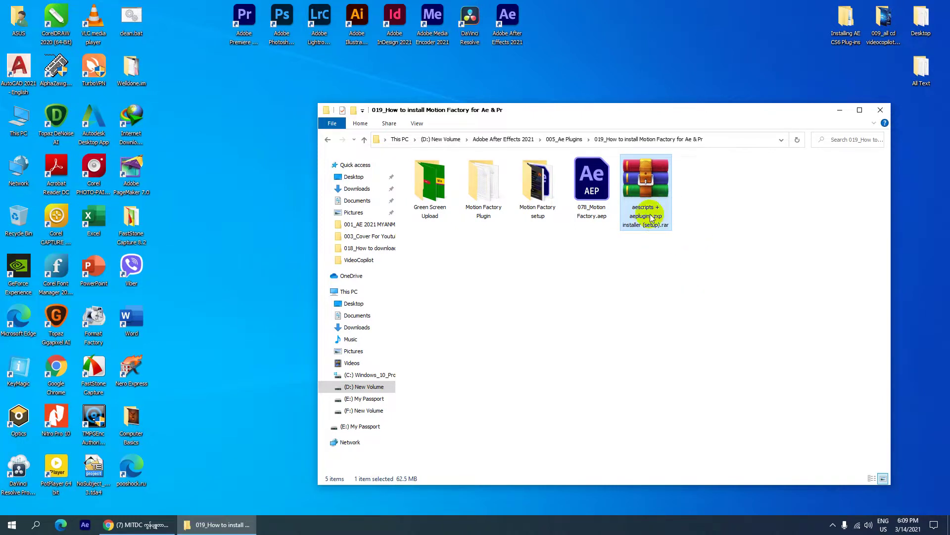
left_click(509, 374)
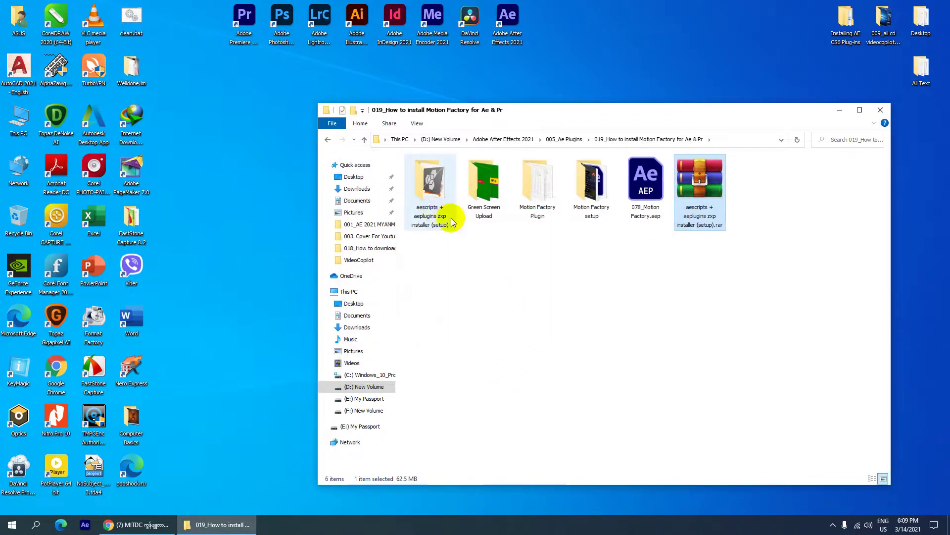
double_click(415, 185)
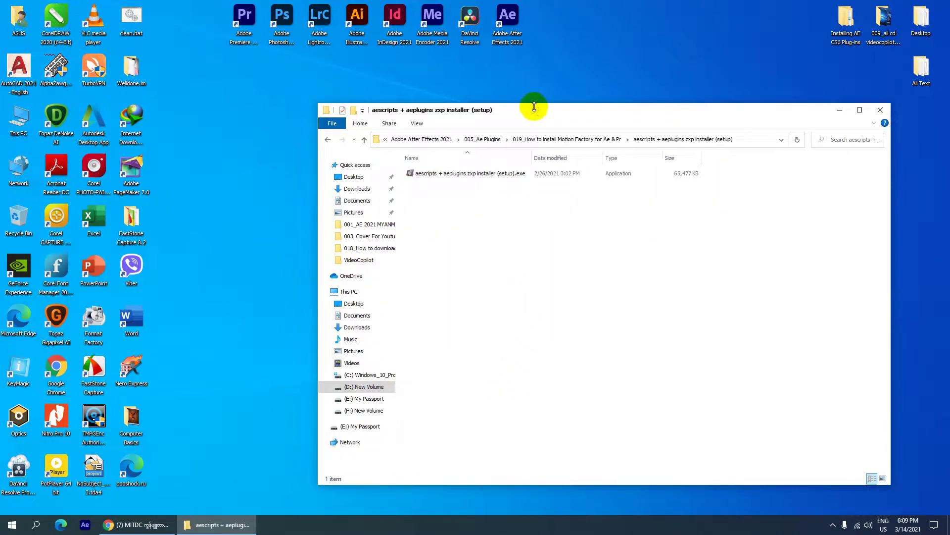
left_click_drag(533, 109, 602, 98)
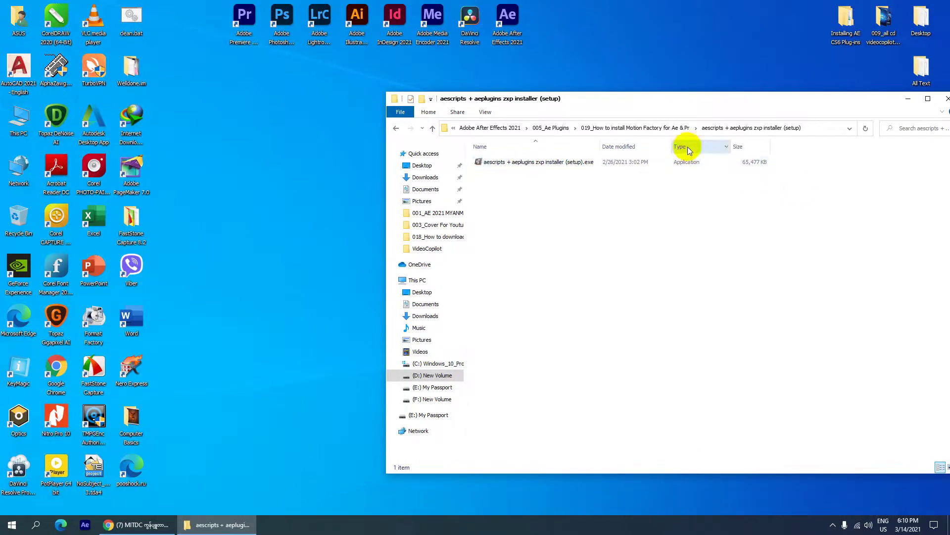
Launch the ZXP Installer setup .exe and keep its Modify Setup window open
double_click(513, 164)
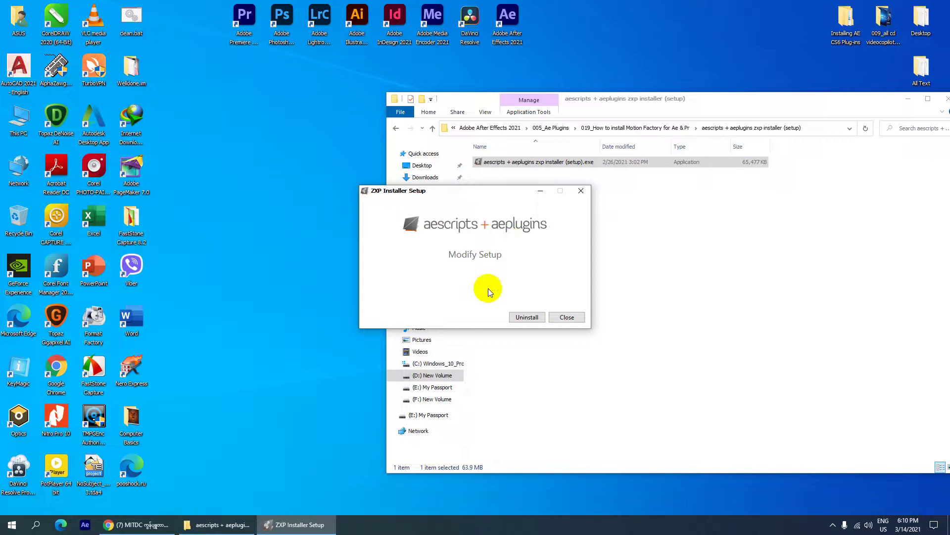
left_click(568, 317)
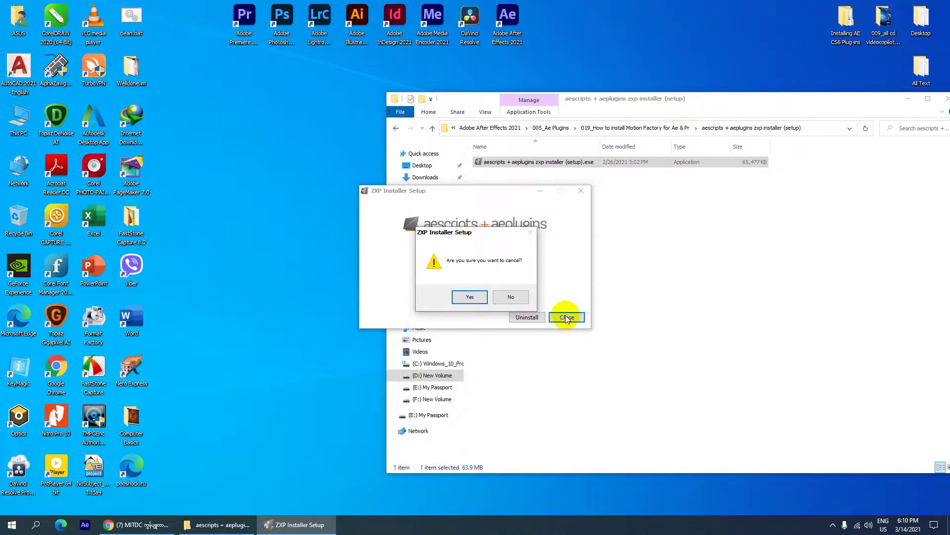
left_click(503, 298)
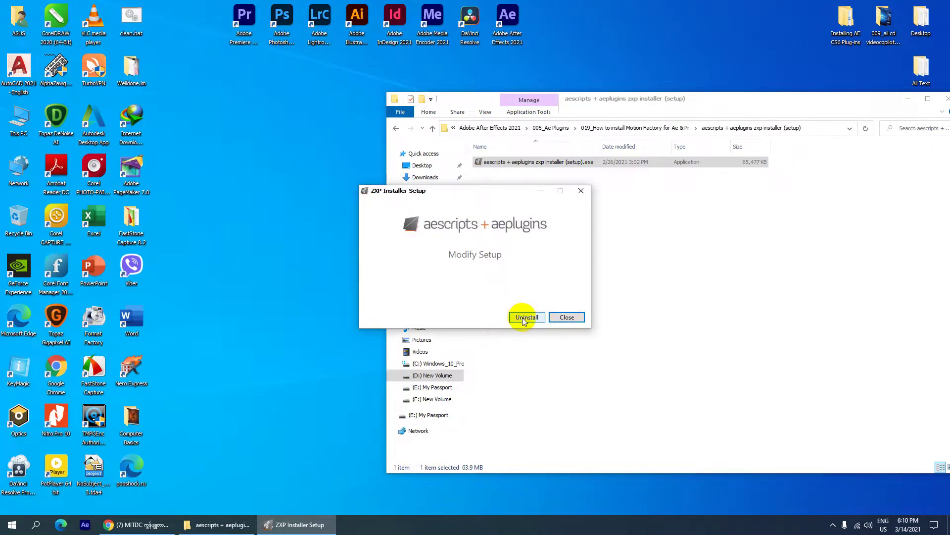
left_click_drag(462, 192, 393, 61)
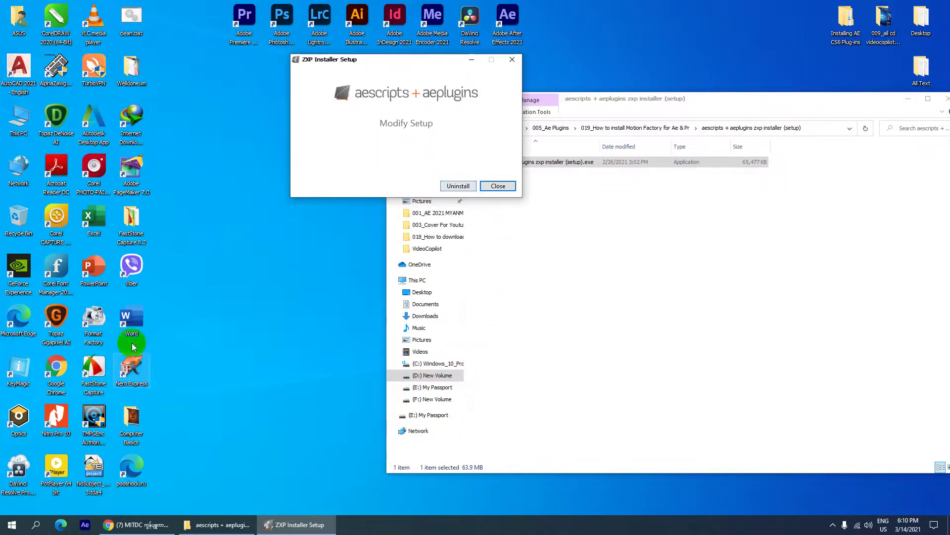
Search the Start menu for 'zx', then uninstall the old ZXP Installer and close setup
left_click(12, 525)
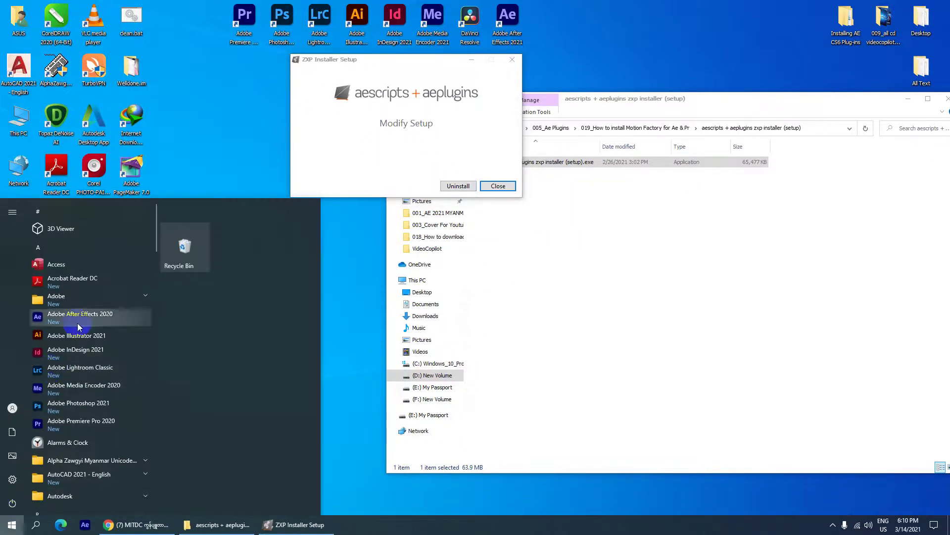
type("zx")
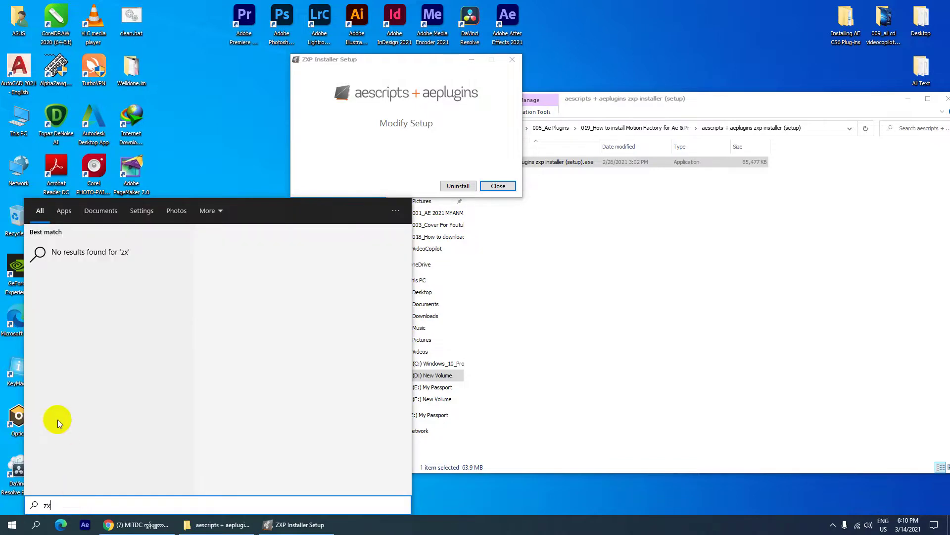
key("BackSpace")
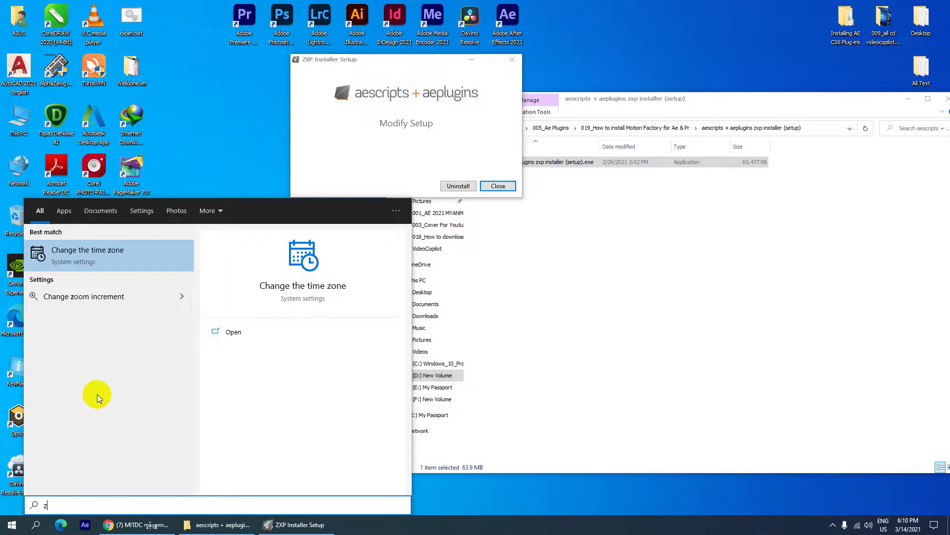
left_click(373, 63)
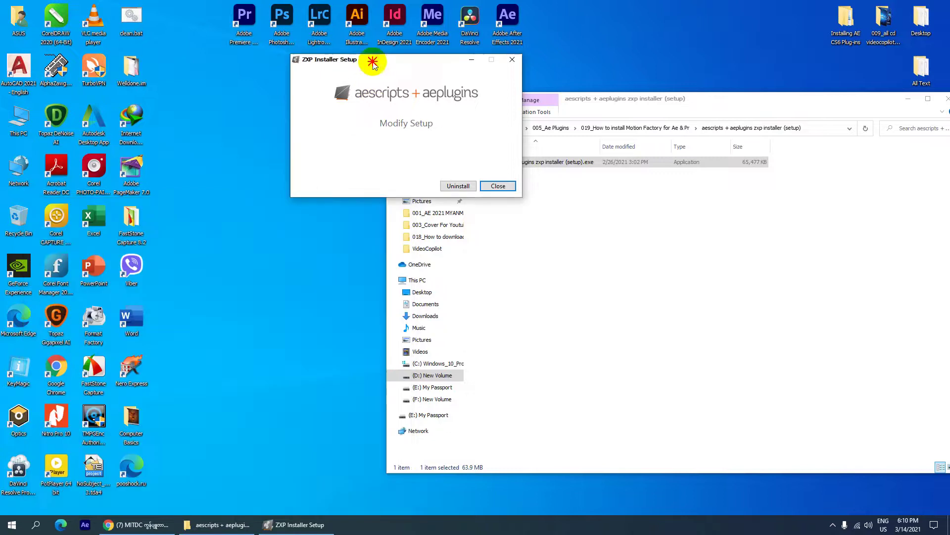
left_click(451, 186)
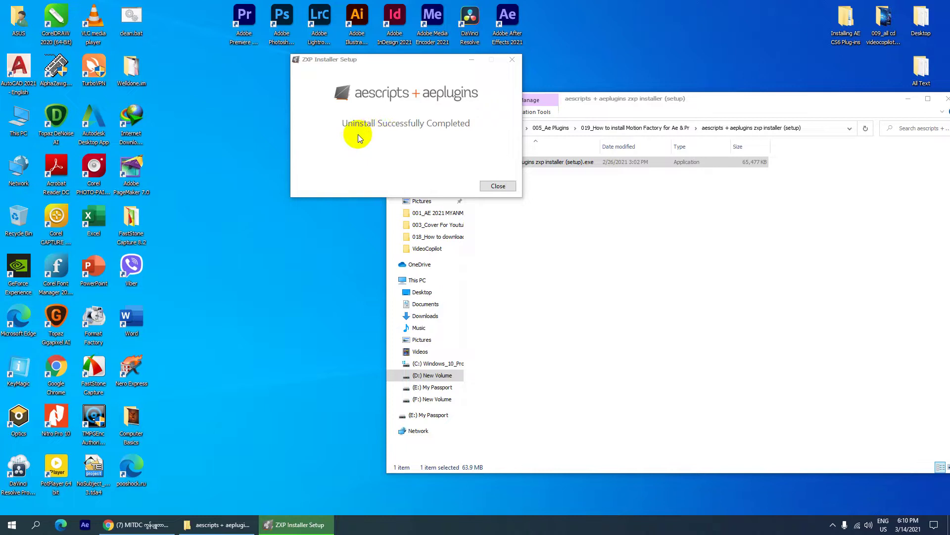
left_click(495, 185)
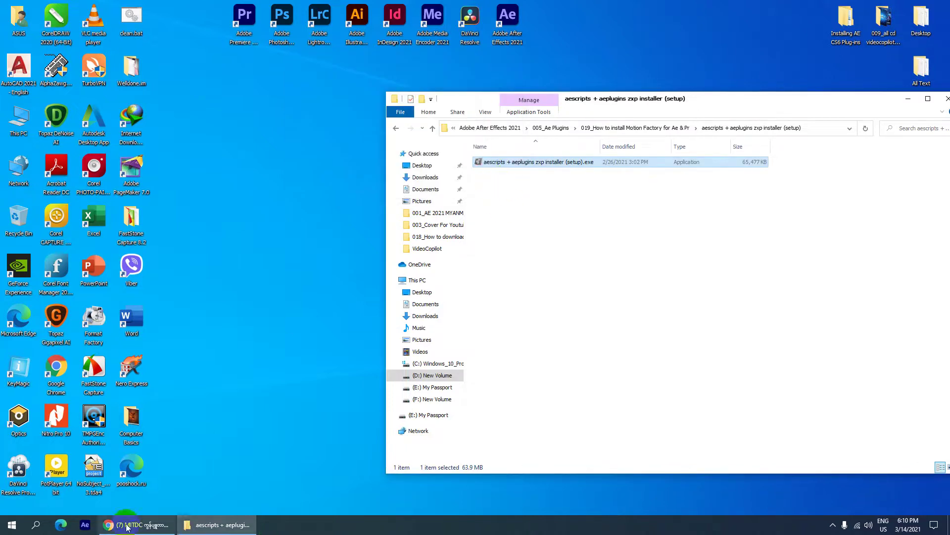
Rerun the setup .exe, install ZXP Installer, and rearrange the installer and folder windows
double_click(533, 163)
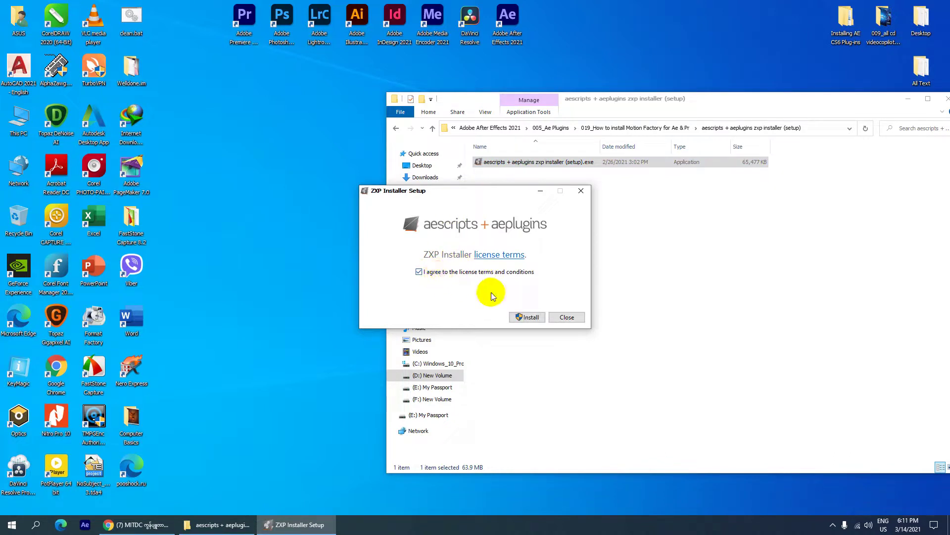
left_click(528, 318)
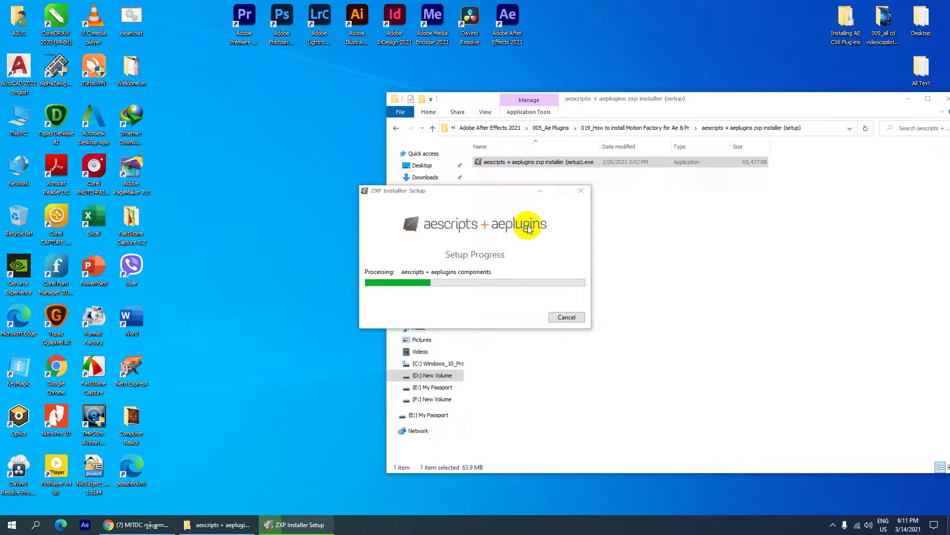
left_click_drag(508, 194, 287, 103)
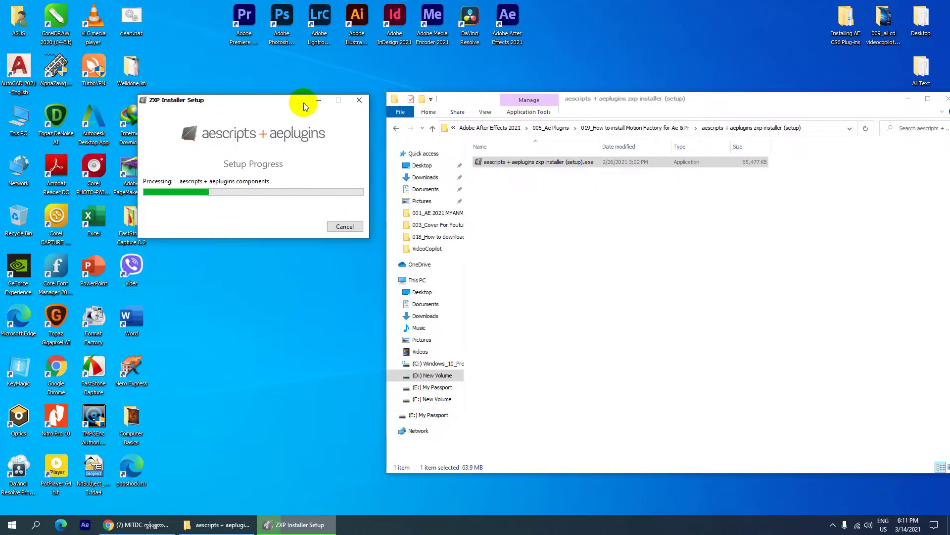
mouse_move(533, 104)
left_mouse_down()
mouse_move(564, 97)
mouse_move(477, 89)
left_mouse_up()
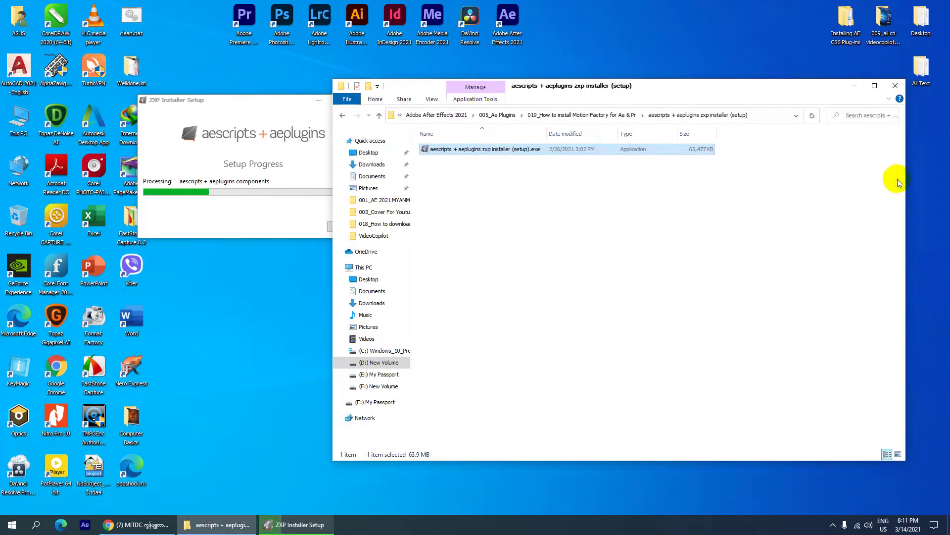
mouse_move(918, 180)
left_mouse_down()
mouse_move(742, 198)
mouse_move(794, 201)
left_mouse_up()
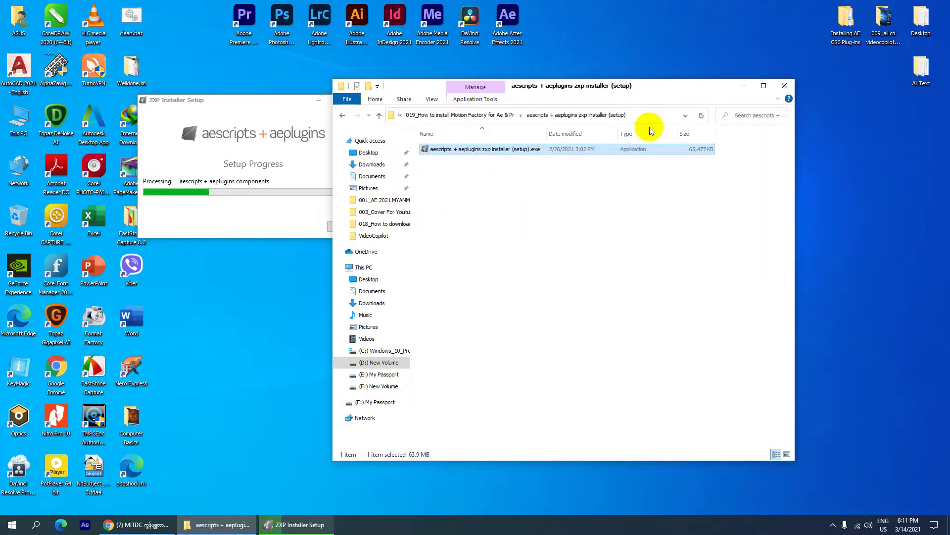
mouse_move(565, 90)
left_mouse_down()
mouse_move(699, 80)
mouse_move(716, 213)
mouse_move(656, 102)
left_mouse_up()
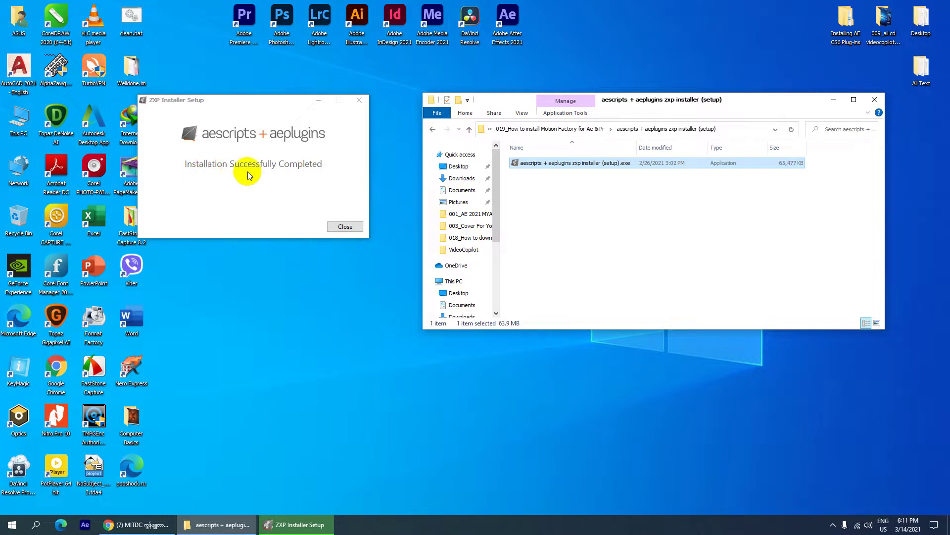
Close the finished installer and search the Start menu app list for 'zx'
left_click(344, 228)
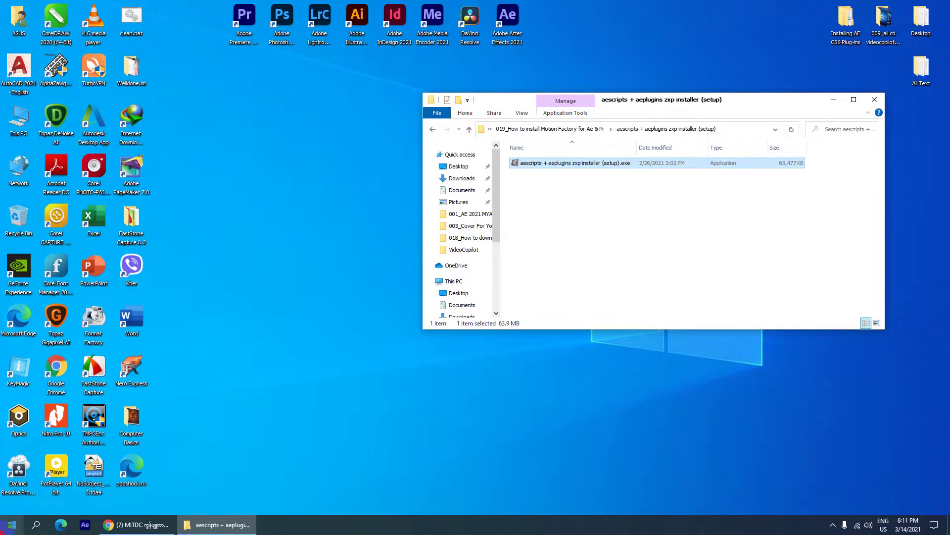
left_click(12, 525)
left_click(81, 424)
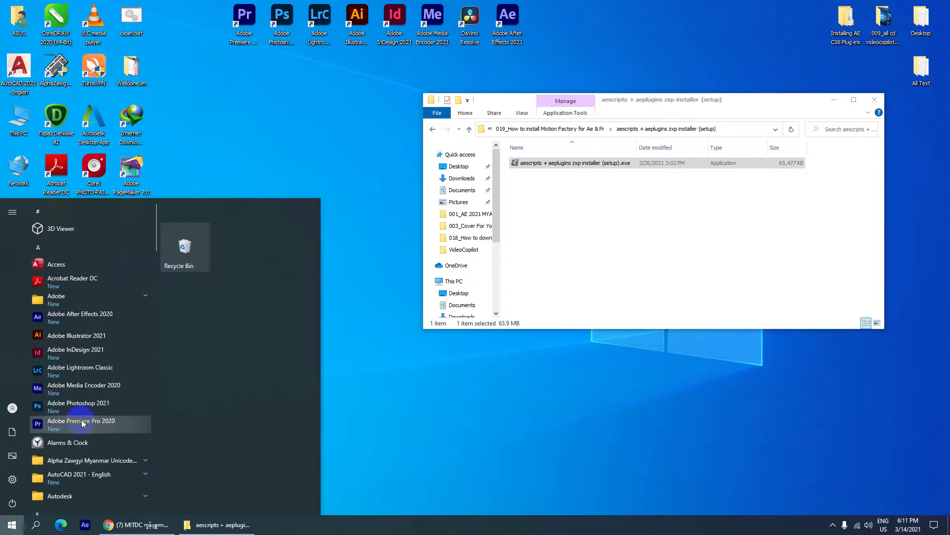
type("zx")
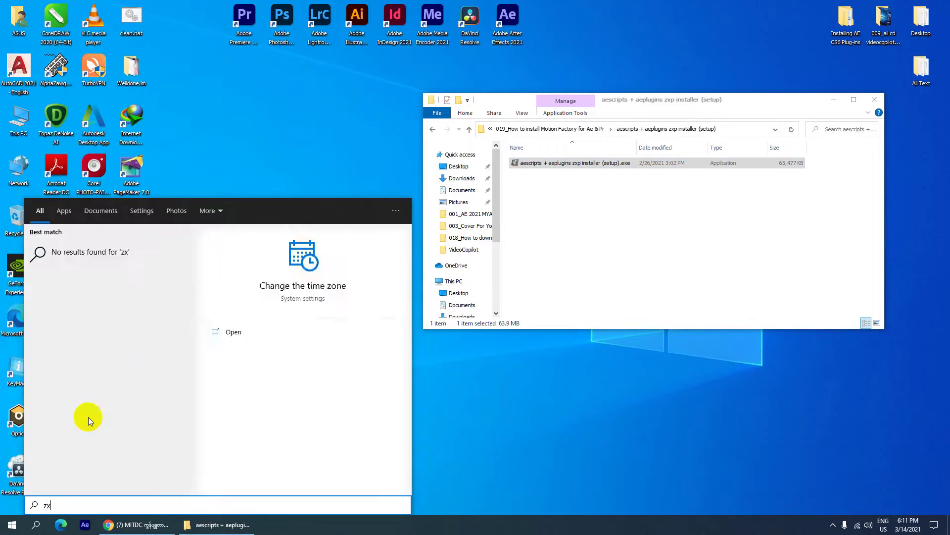
key("BackSpace")
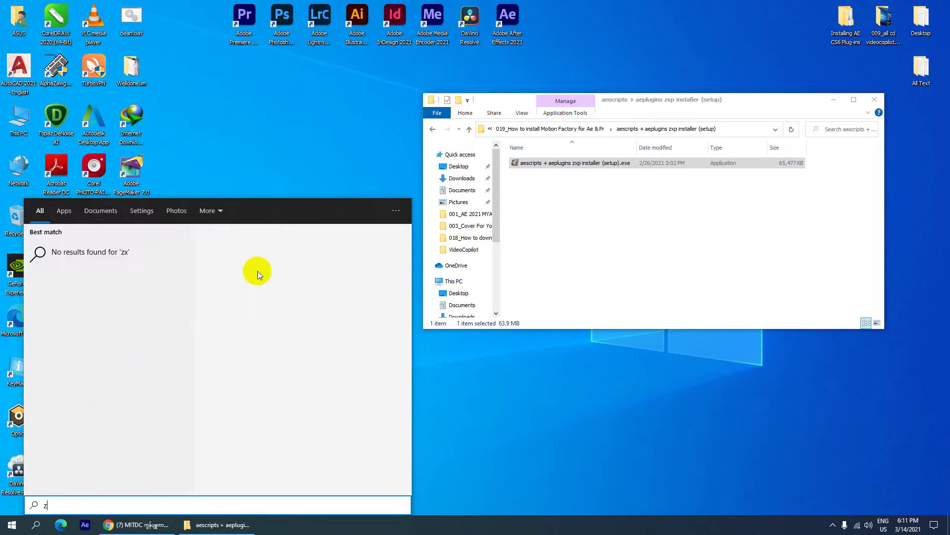
key("BackSpace")
left_click(13, 524)
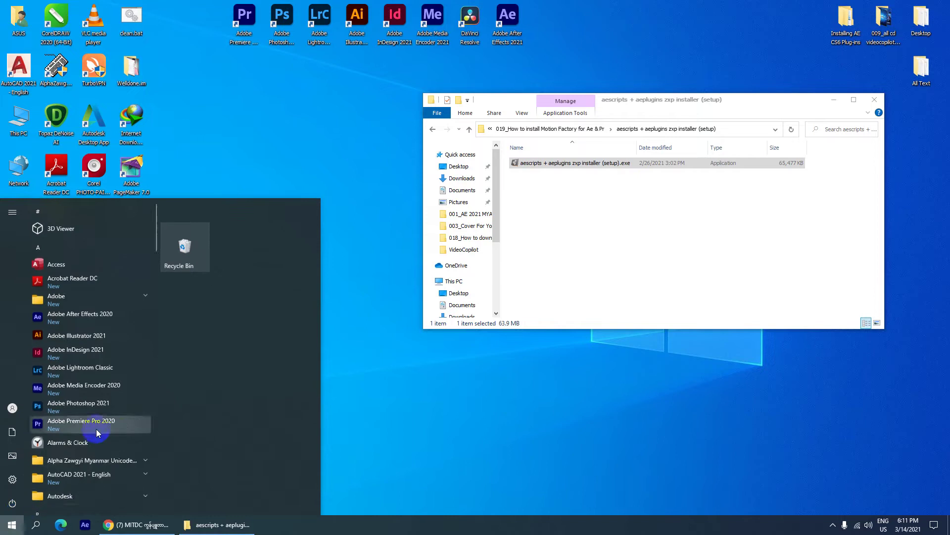
Launch ZXP Installer from the Start menu's Z section and move the folder window up-left
scroll(81, 426, "down", 5)
scroll(82, 430, "down", 5)
scroll(91, 434, "down", 5)
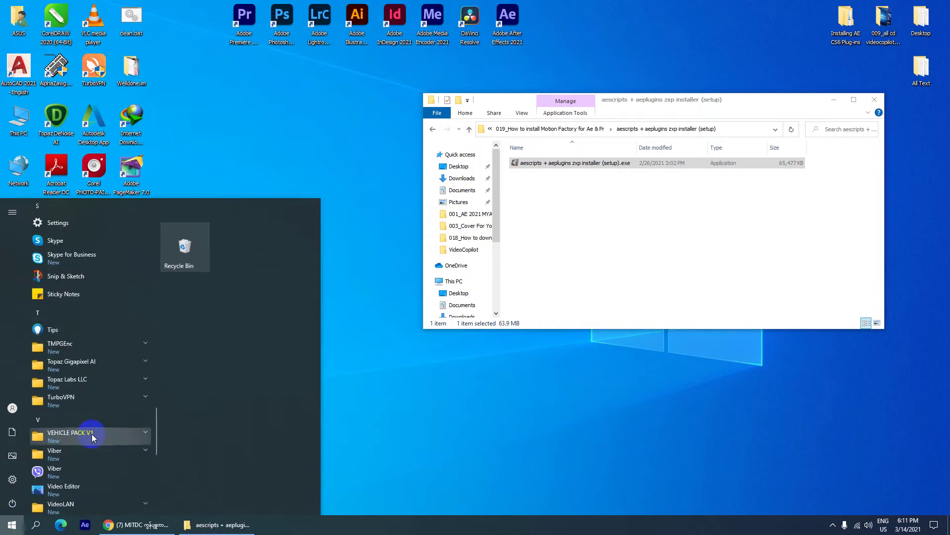
scroll(91, 433, "down", 6)
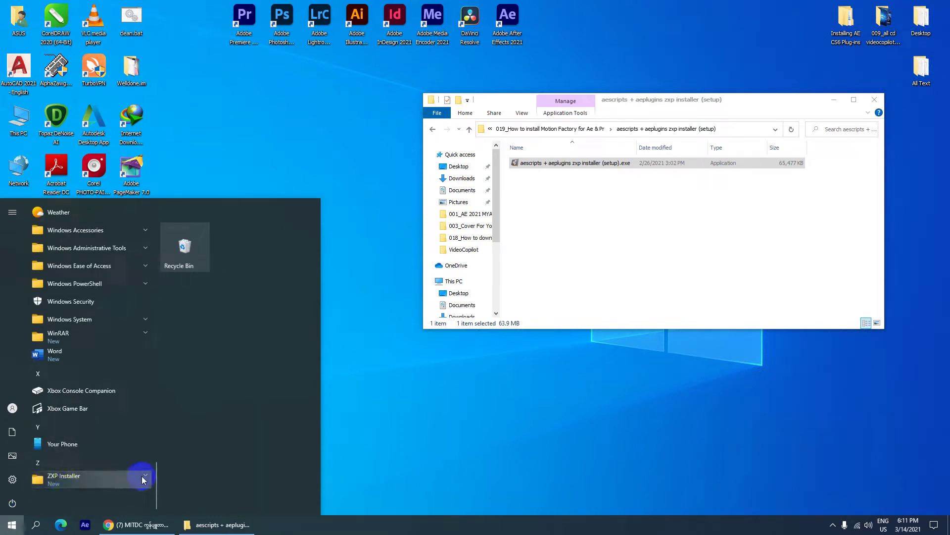
left_click(144, 476)
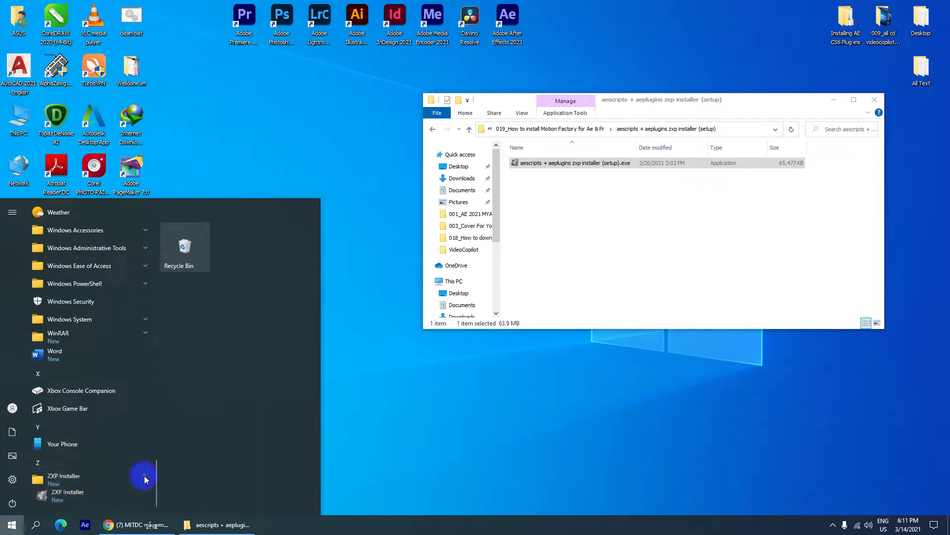
left_click(63, 498)
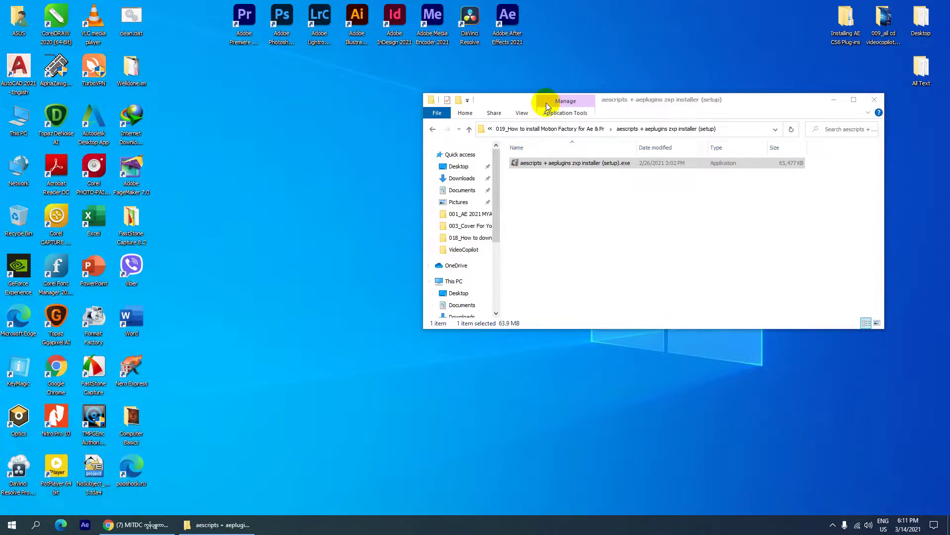
left_click_drag(548, 106, 316, 42)
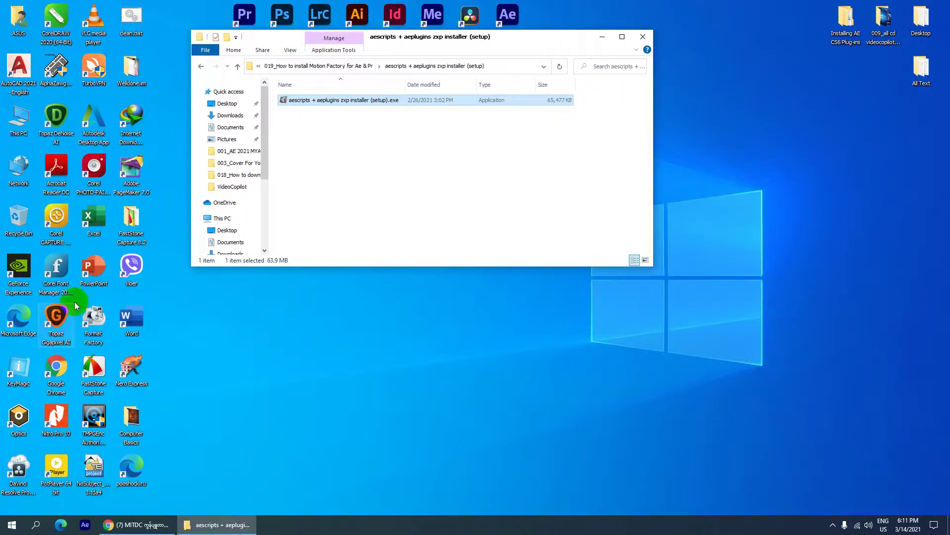
left_click(12, 524)
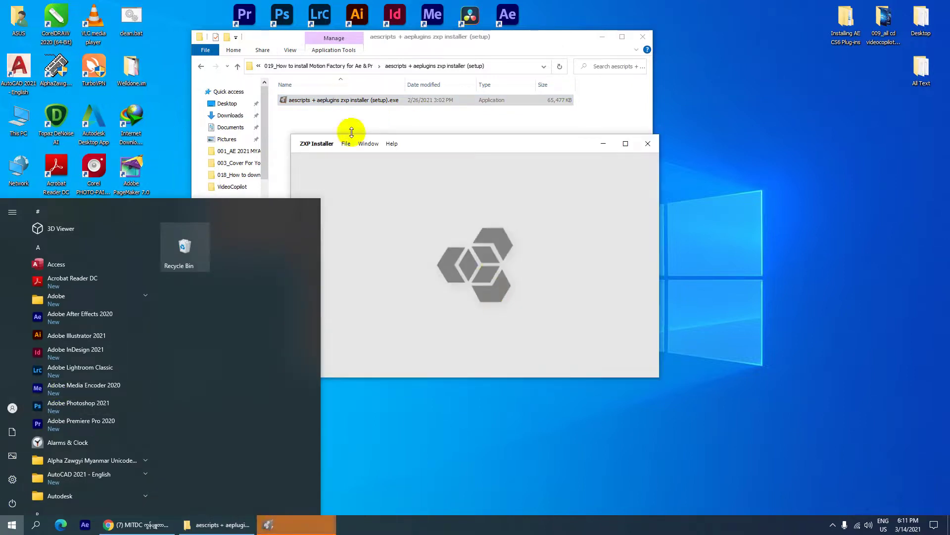
Move ZXP Installer aside, return to the Motion Factory folder, and delete the extracted installer folder
left_click_drag(437, 144, 601, 239)
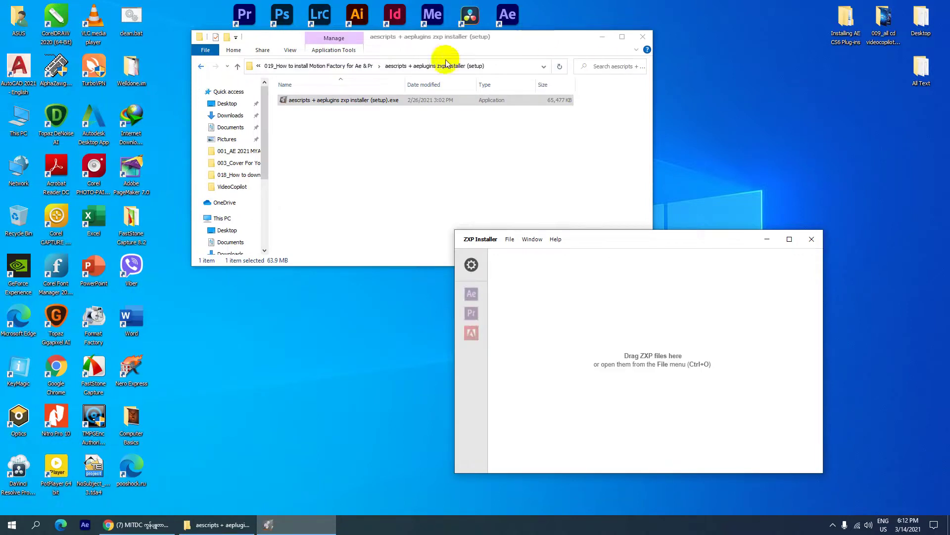
left_click(201, 67)
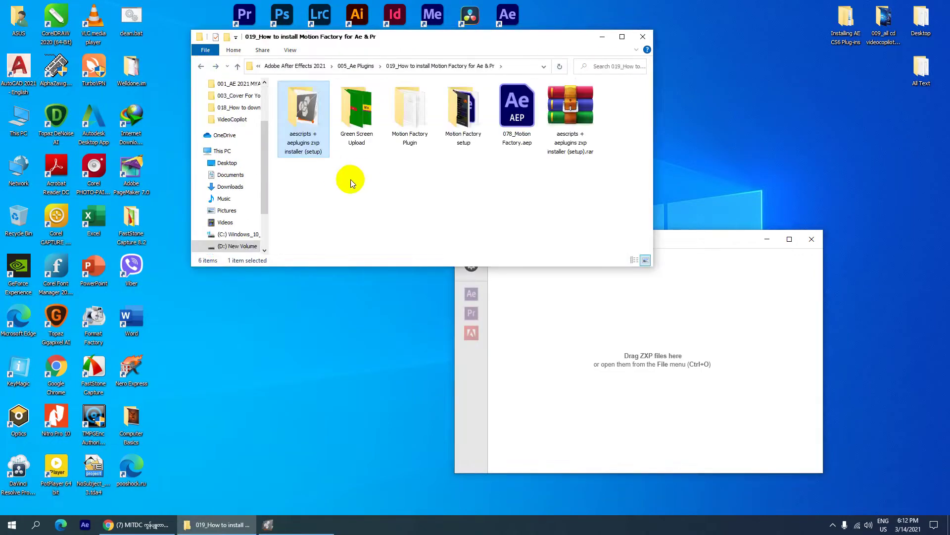
left_click(232, 52)
left_click(378, 69)
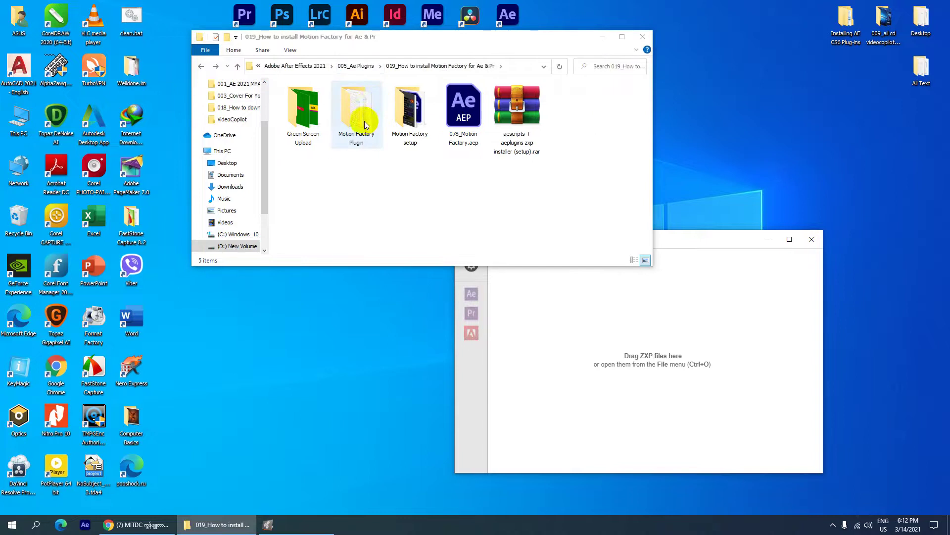
Narrow the ZXP Installer window and position it to the right of File Explorer
left_click(701, 241)
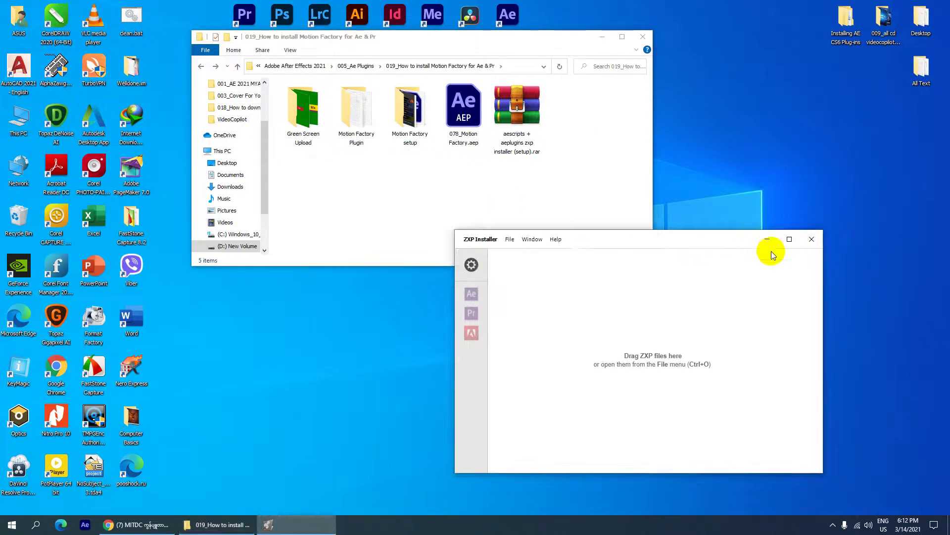
left_click_drag(824, 282, 806, 282)
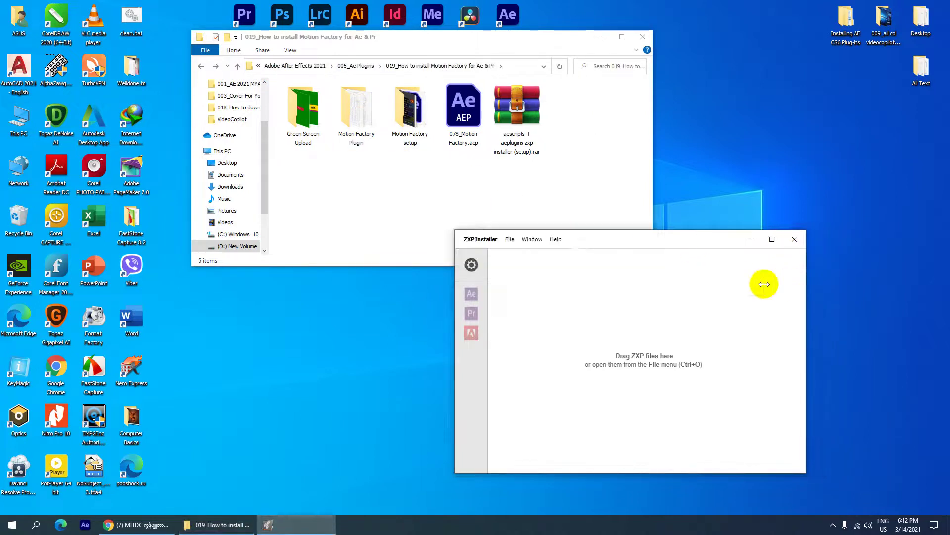
left_click_drag(696, 240, 751, 253)
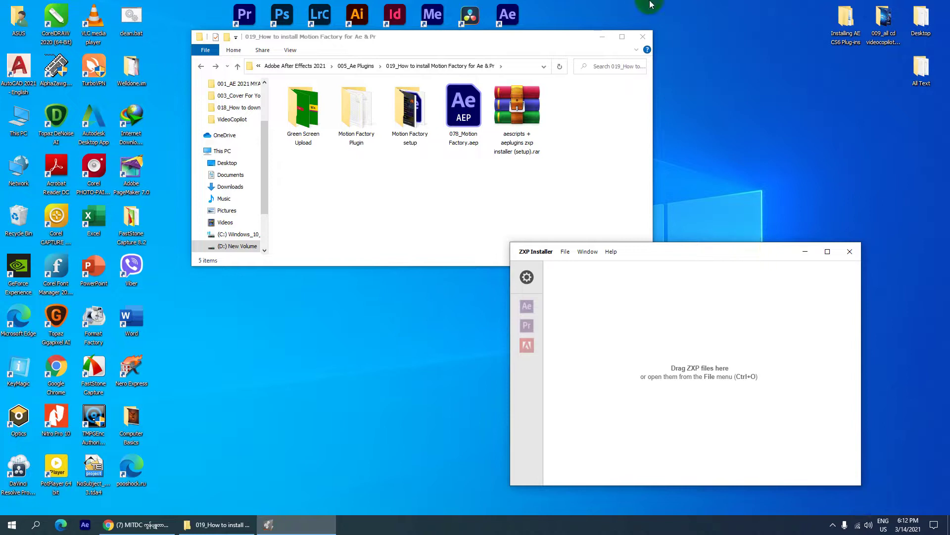
left_click_drag(665, 252, 672, 226)
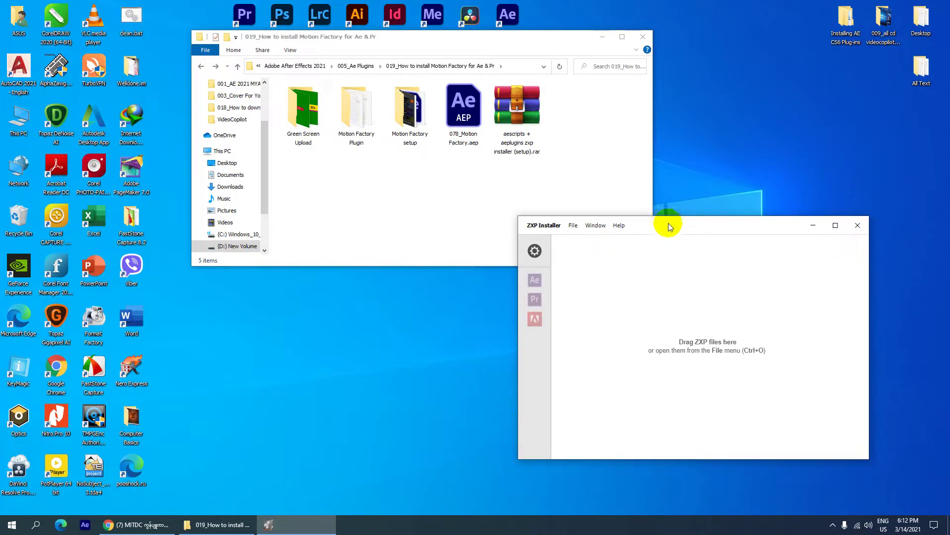
left_click_drag(668, 226, 721, 221)
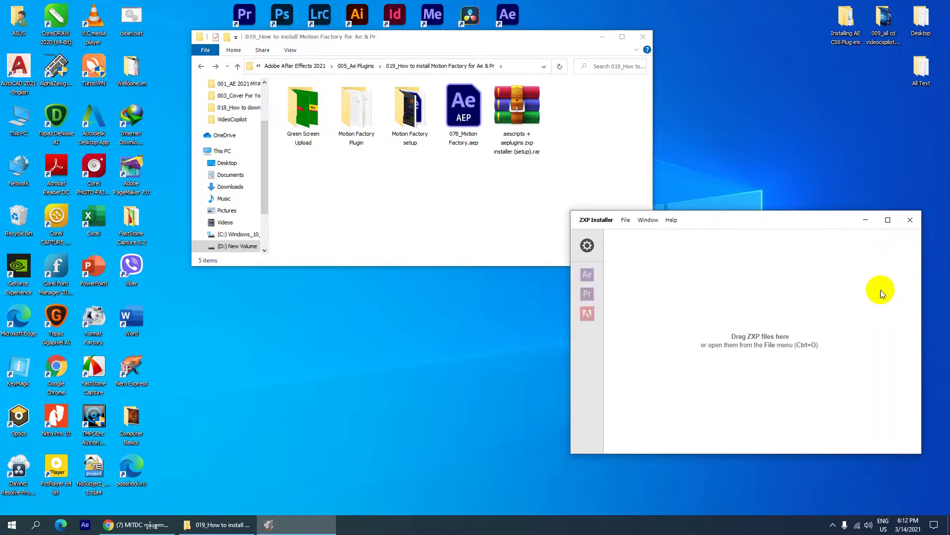
Move File Explorer to the lower left and open the Motion Factory setup folder
left_click(754, 198)
left_click_drag(537, 43, 391, 255)
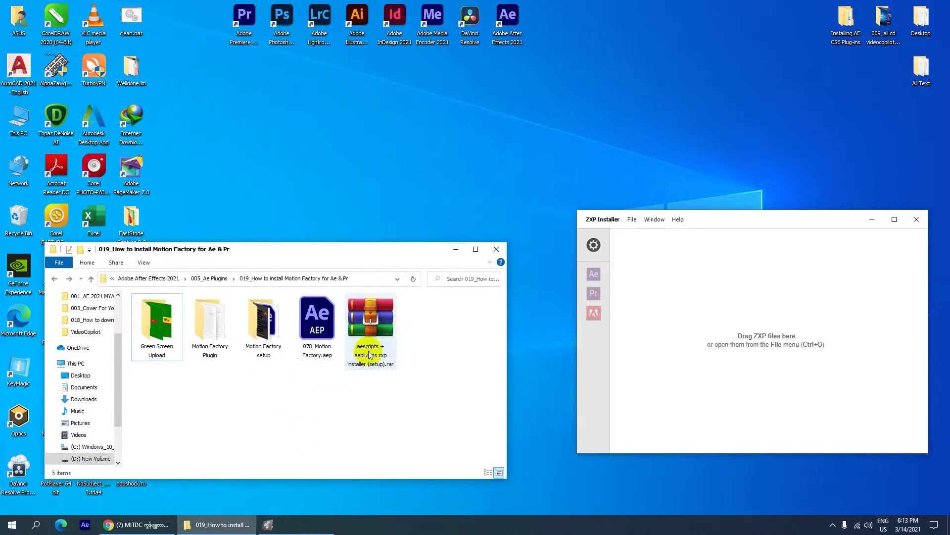
left_click(369, 346)
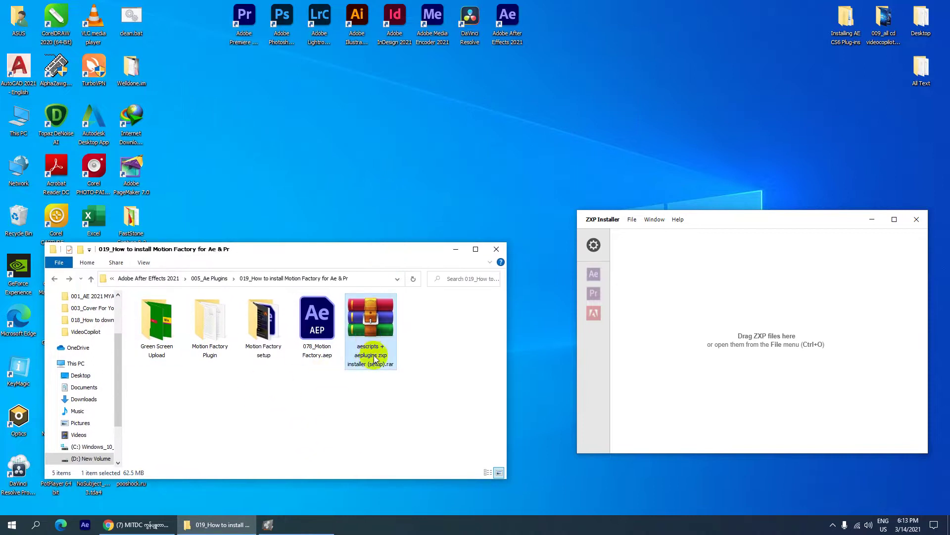
left_click(263, 344)
double_click(273, 326)
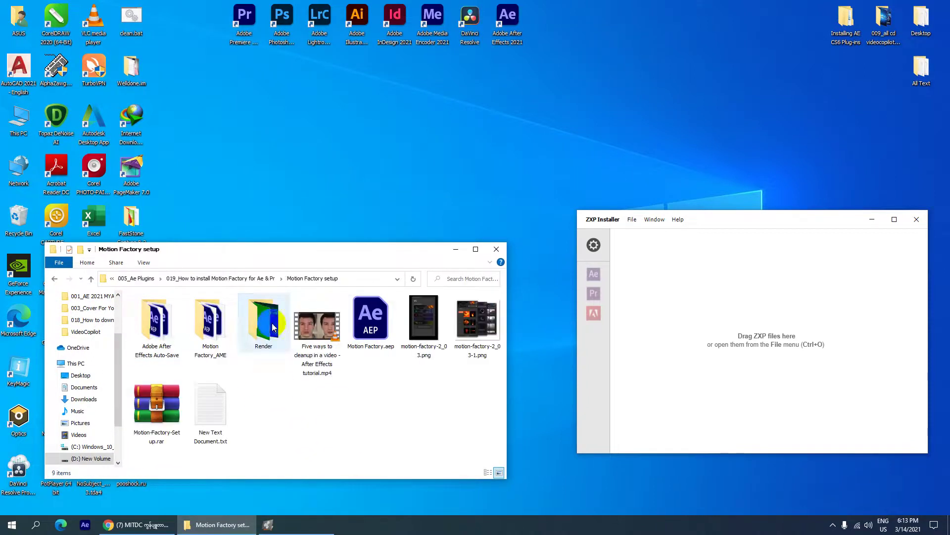
Delete the Motion Factory_AME and Adobe After Effects Auto-Save folders together
left_click_drag(329, 253, 322, 196)
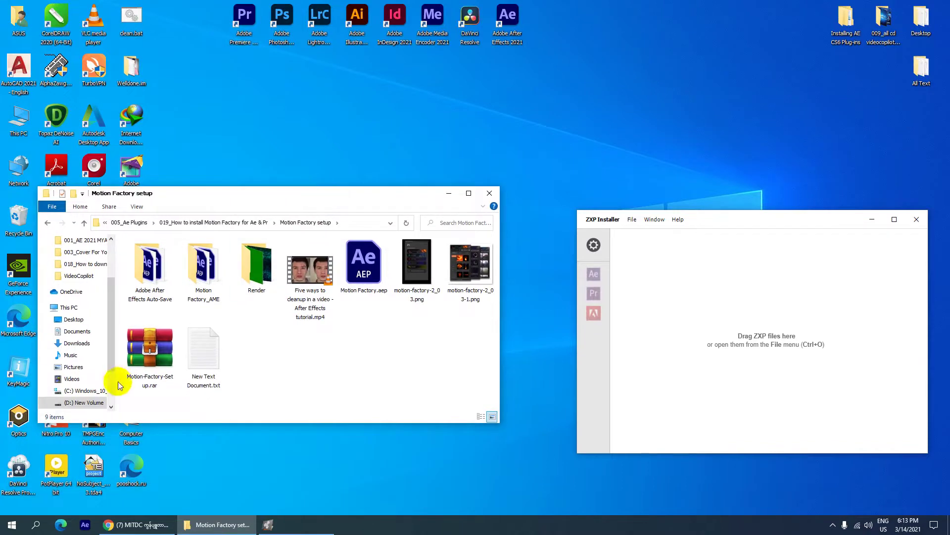
left_click(202, 270)
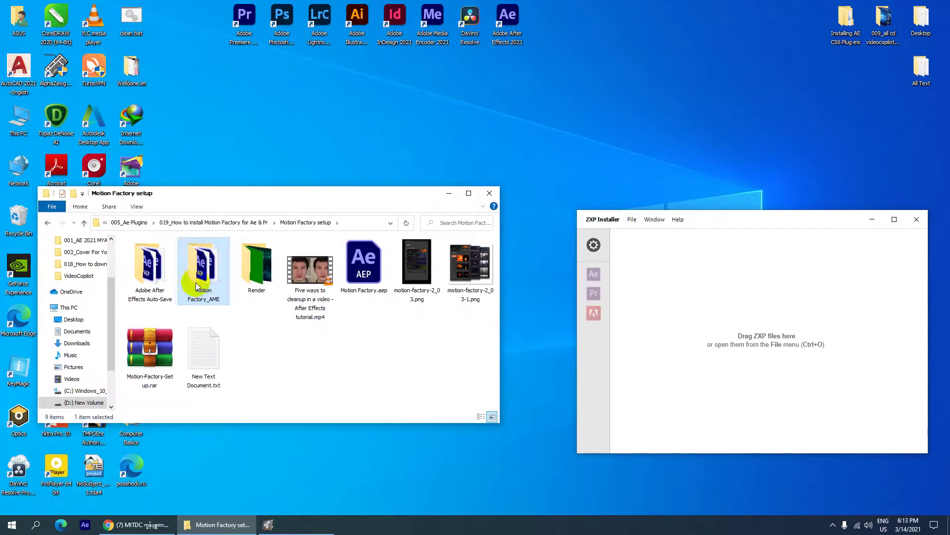
left_click(152, 289)
left_click(192, 277, "ctrl")
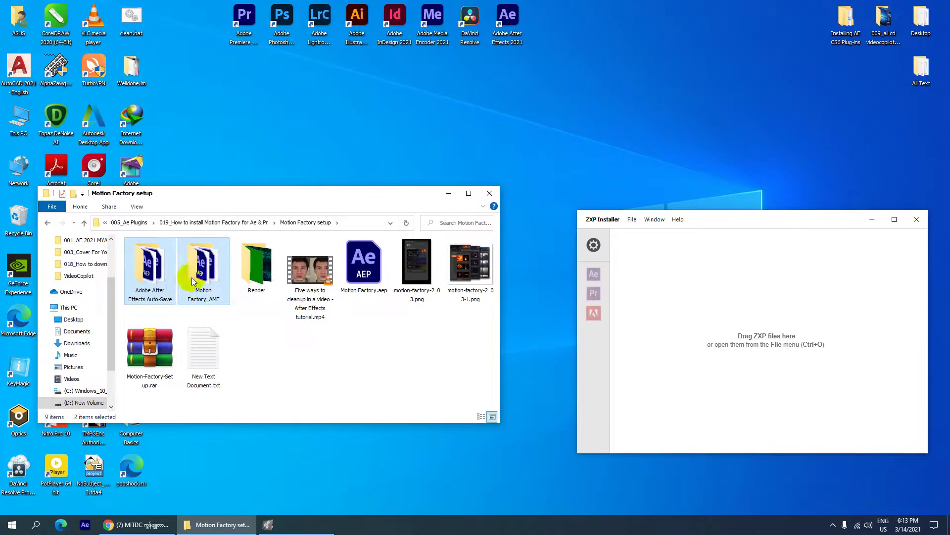
key("Delete")
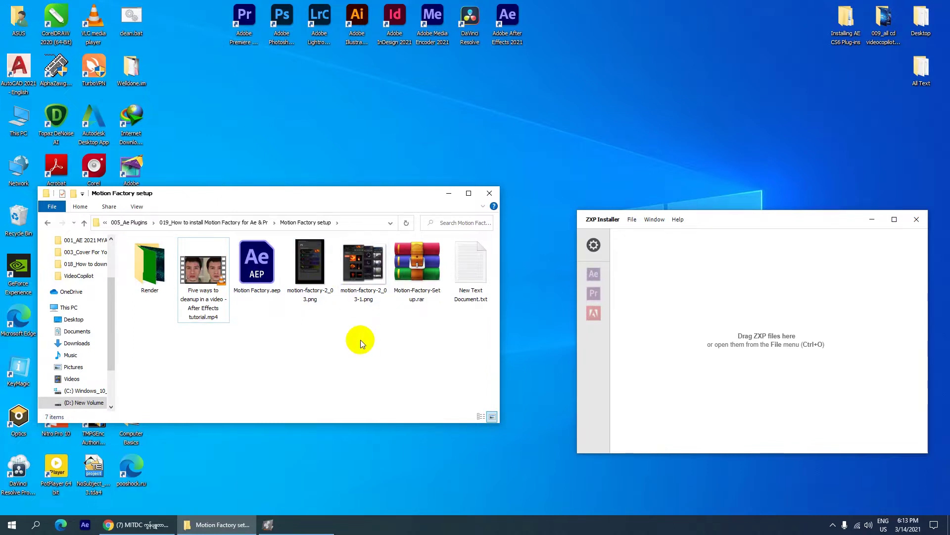
Extract Motion-Factory-Setup.rar, open its folder to select the .exe, and show ZXP Installer's After Effects list
left_click(420, 276)
right_click(420, 276)
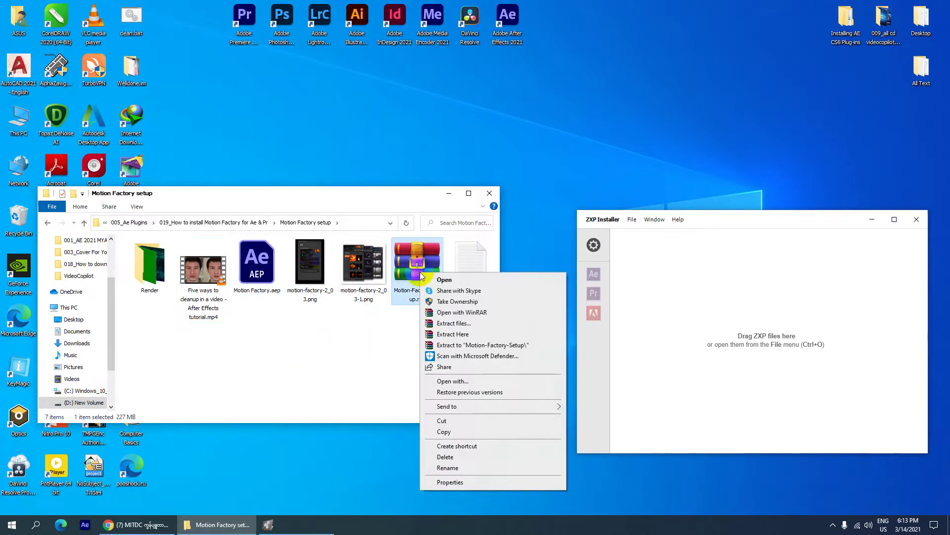
left_click(454, 324)
left_click(505, 376)
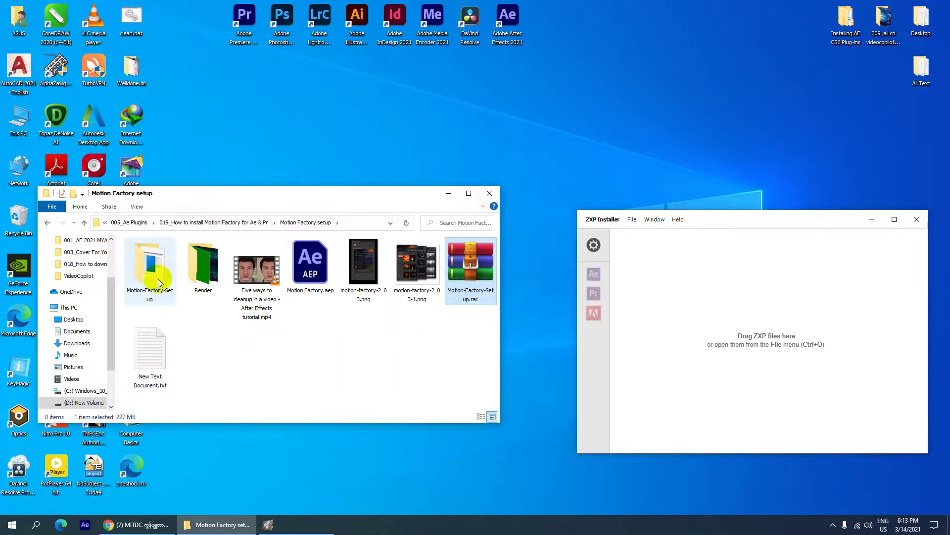
double_click(156, 276)
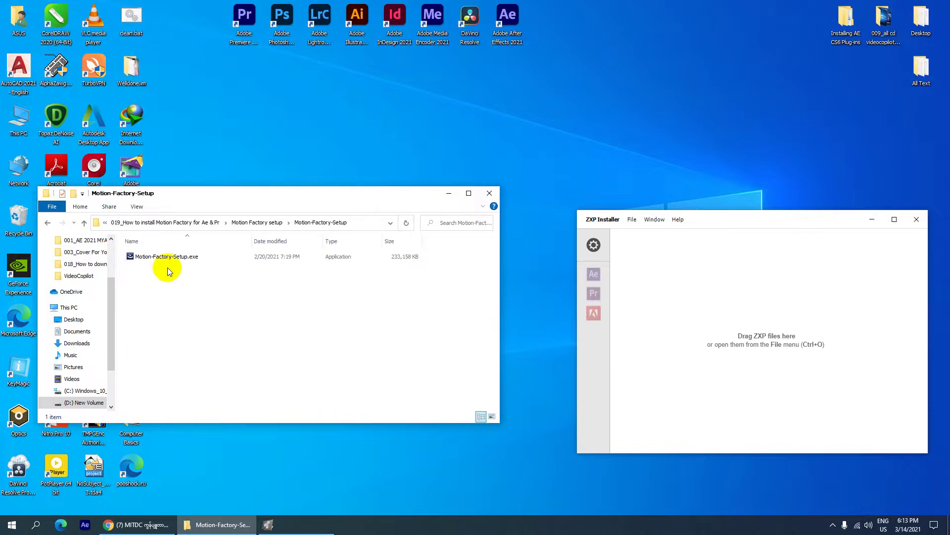
left_click(163, 258)
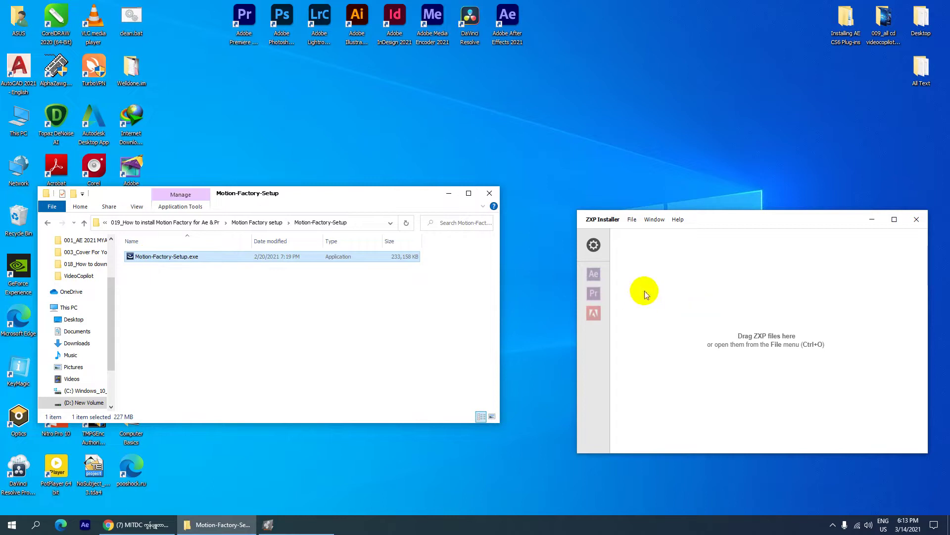
mouse_move(588, 286)
left_click(617, 271)
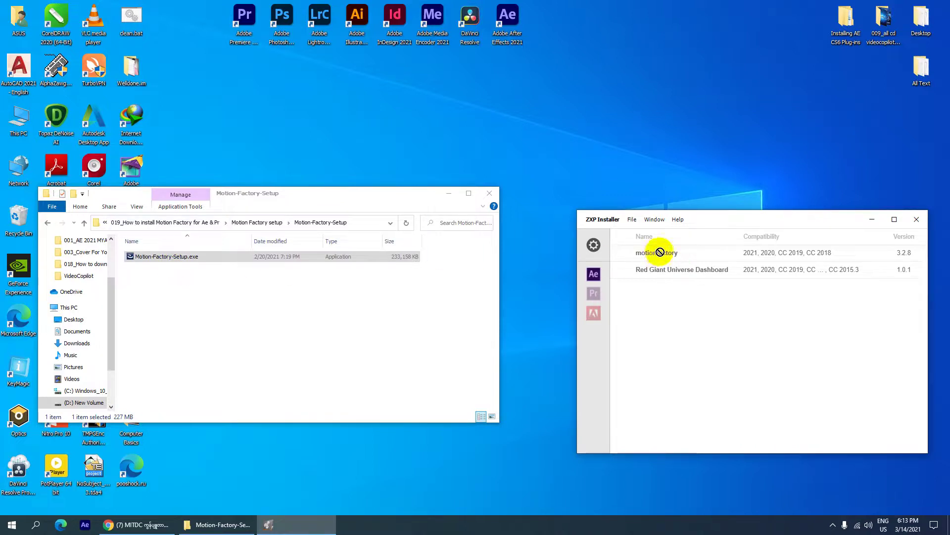
Drop Motion-Factory-Setup.exe into ZXP Installer, then confirm motionfactory 3.2.8 under After Effects and Premiere Pro
left_click_drag(161, 258, 657, 254)
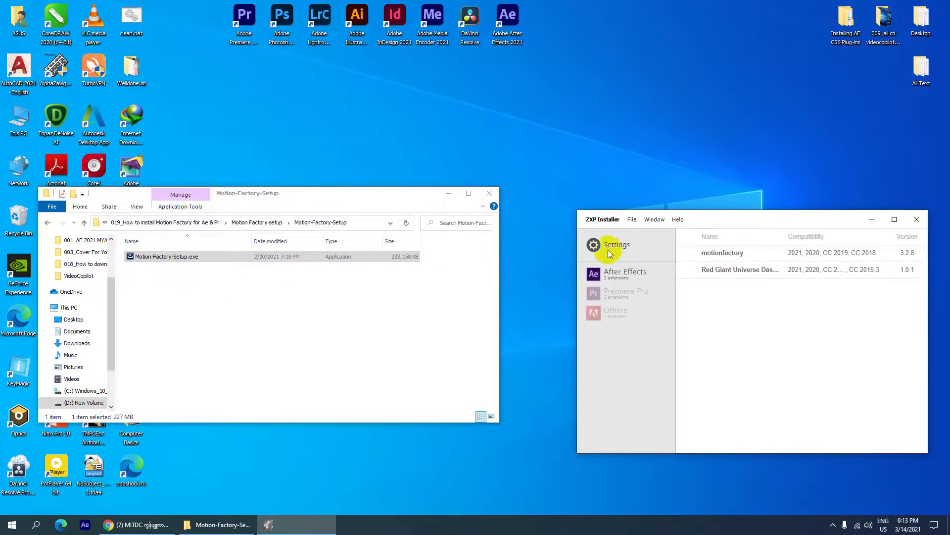
mouse_move(227, 195)
left_mouse_down()
mouse_move(484, 248)
mouse_move(228, 238)
left_mouse_up()
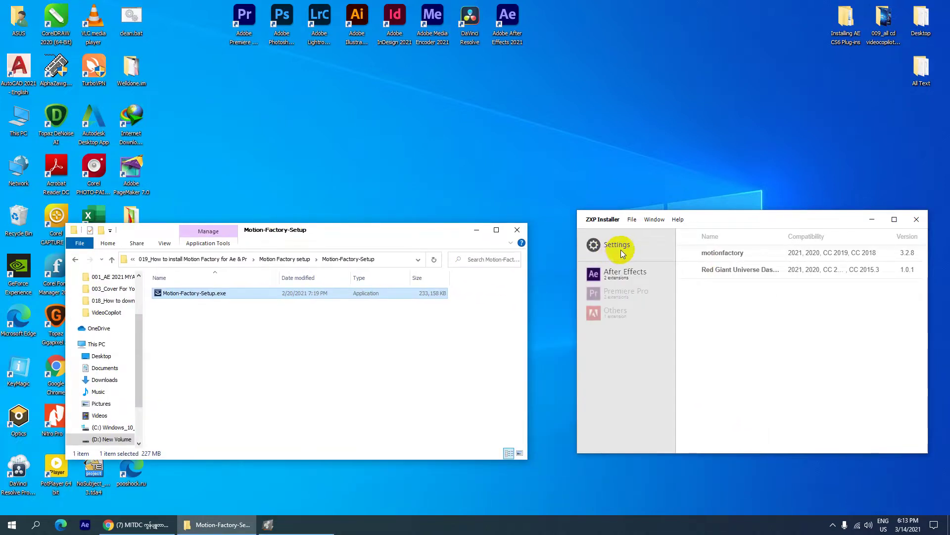
left_click(623, 295)
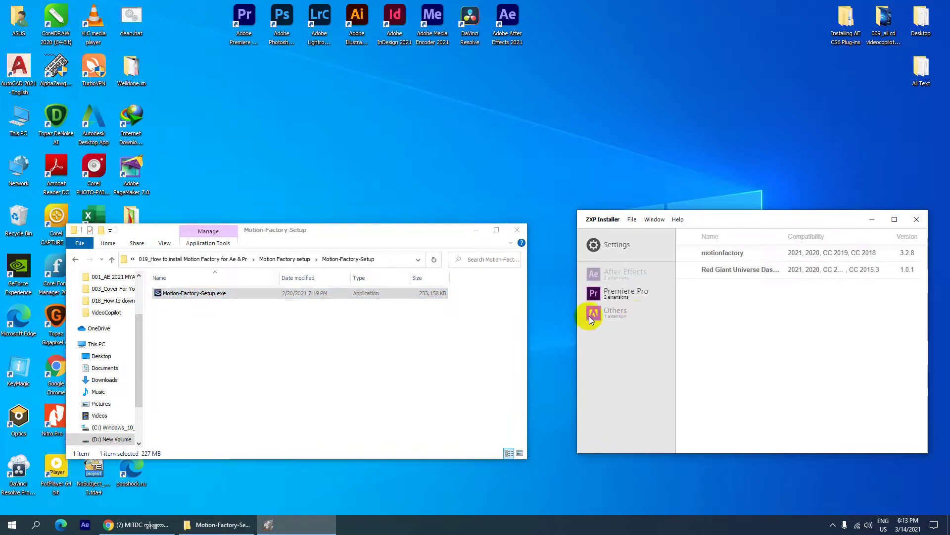
left_click(625, 271)
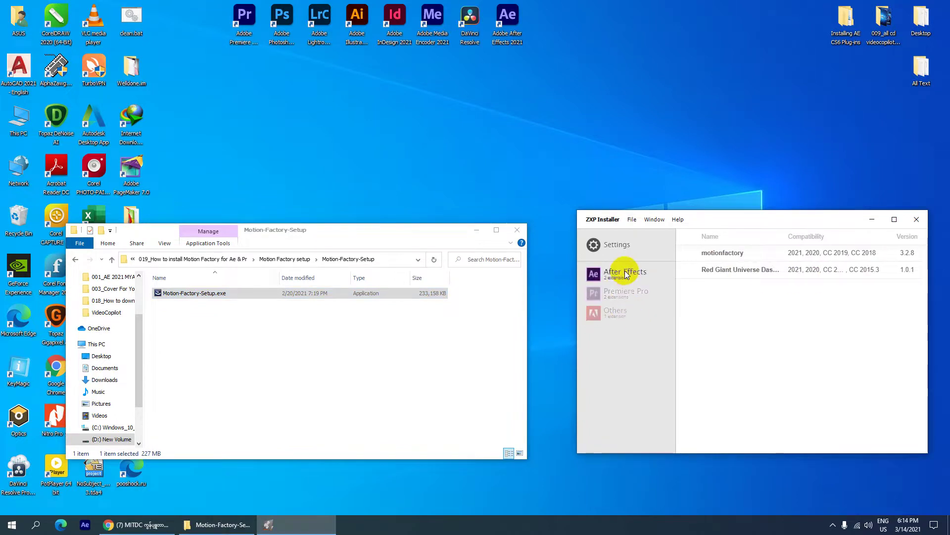
left_click(610, 292)
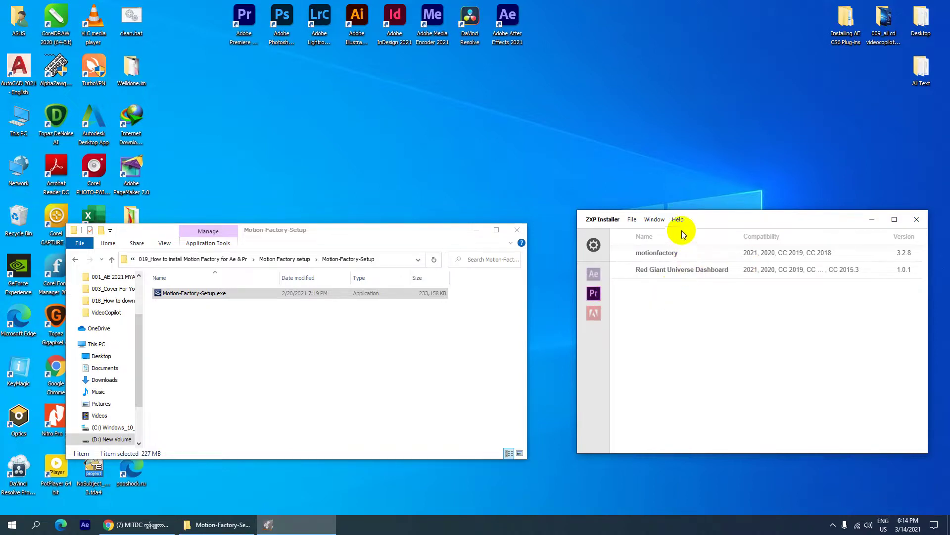
left_click_drag(690, 219, 698, 177)
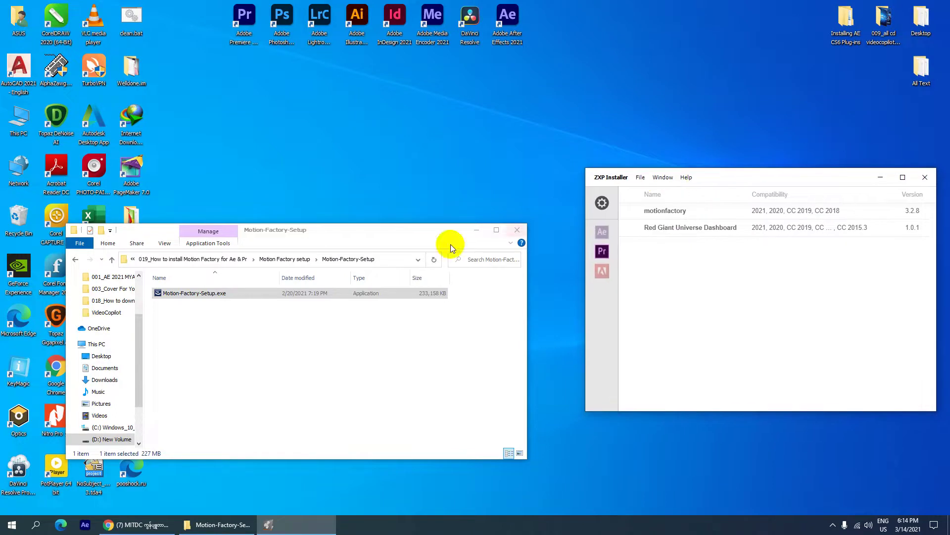
Launch After Effects, go back to the 019 folder, and open Motion Factory Plugin in Large icons
left_click_drag(242, 230, 610, 247)
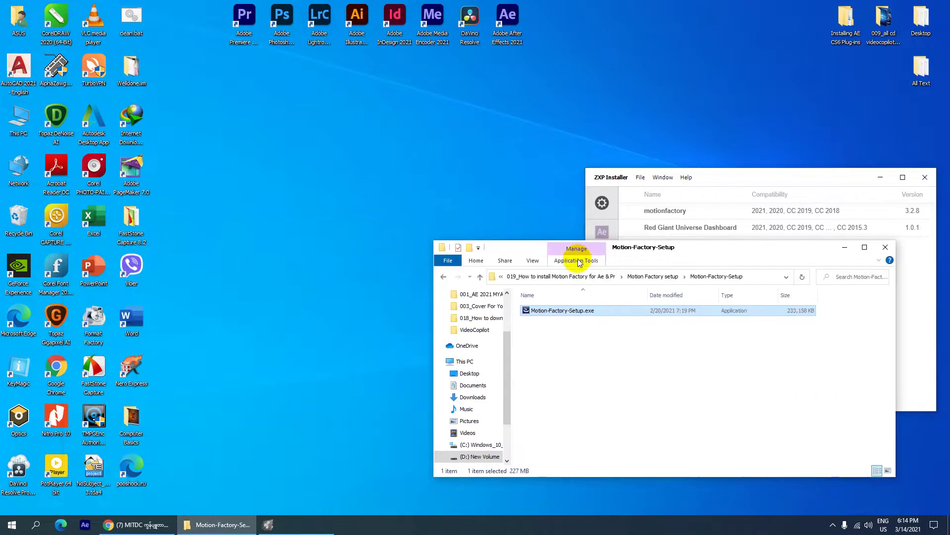
left_click(509, 23)
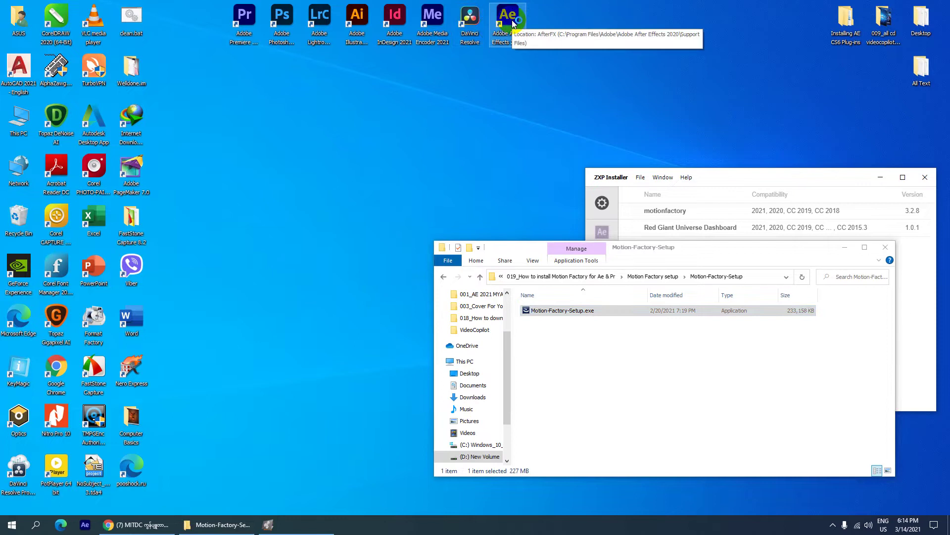
left_click(447, 281)
left_click(447, 280)
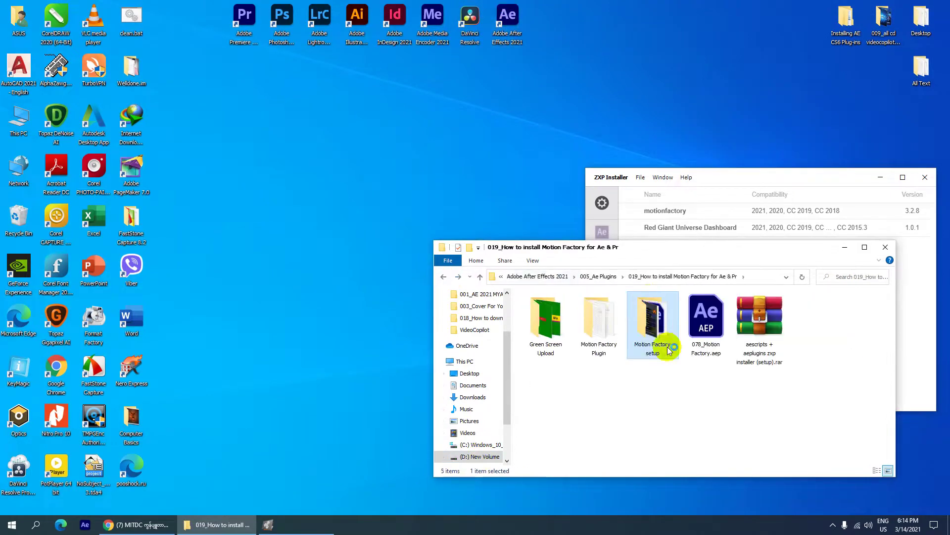
double_click(604, 341)
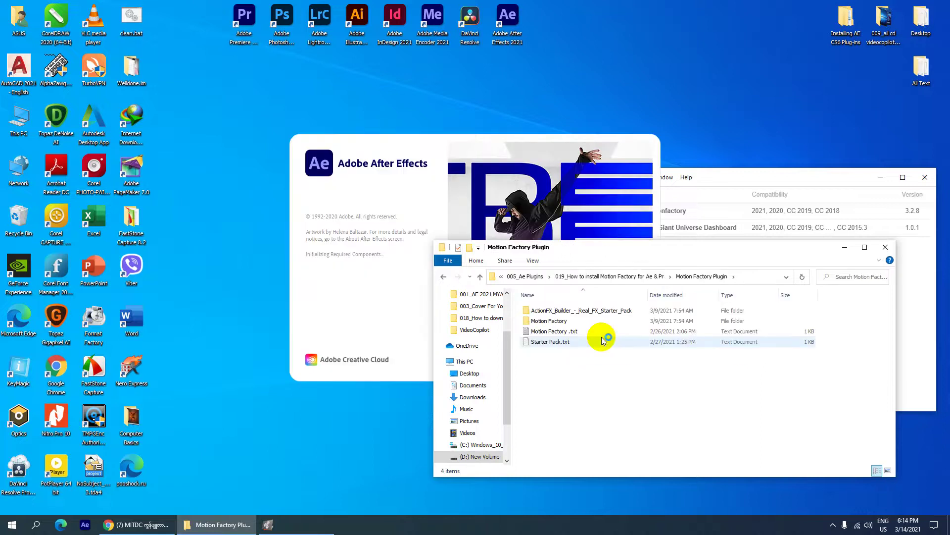
left_click(888, 471)
left_click_drag(661, 248, 672, 234)
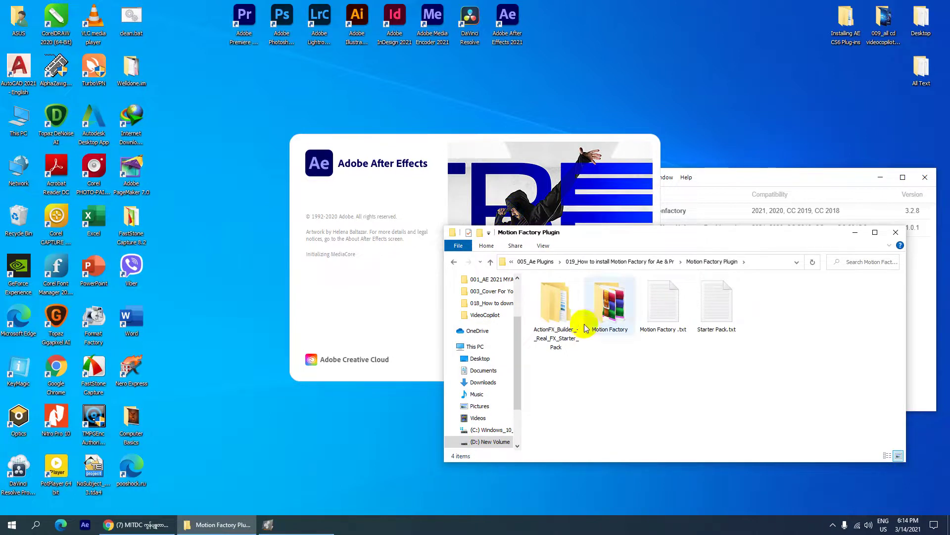
Open the Motion Factory folder, select the three Plugin Pack .rar parts, and extract them
double_click(612, 309)
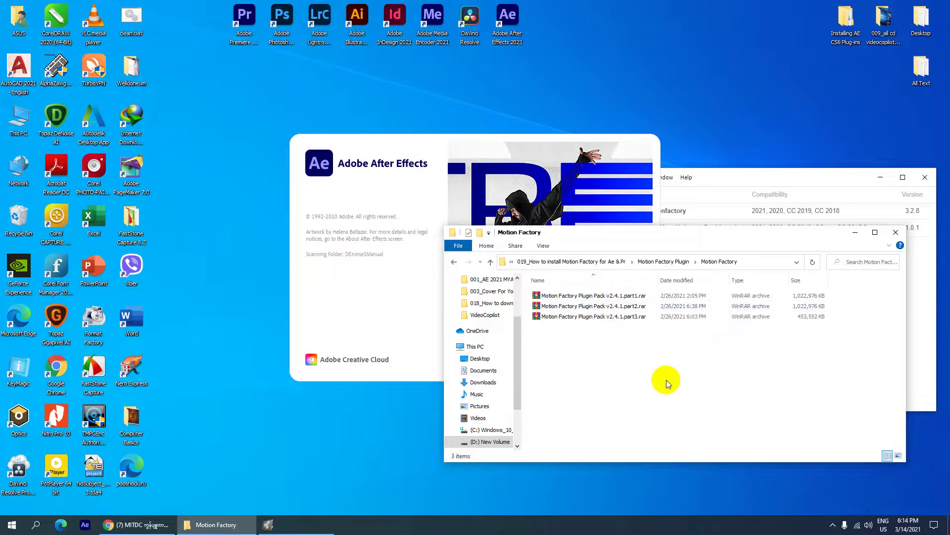
left_click(899, 456)
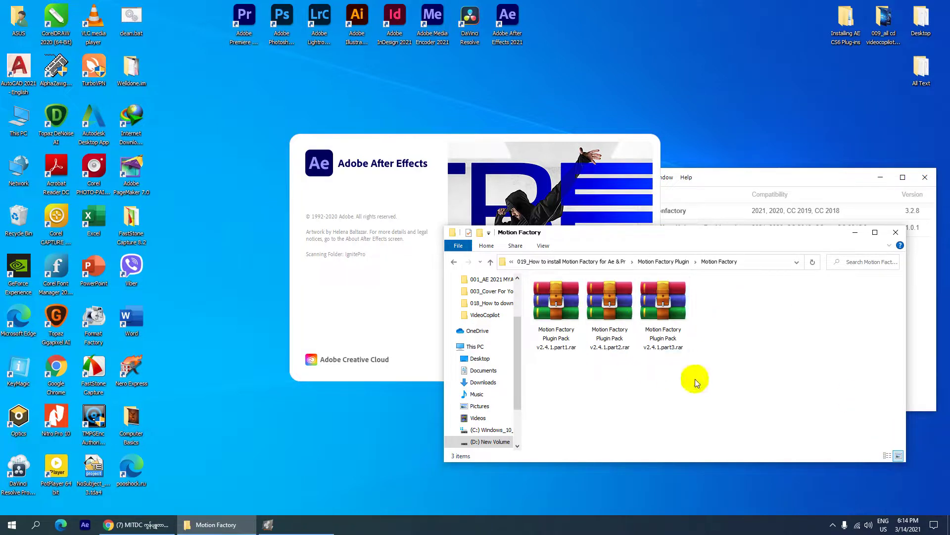
left_click_drag(699, 376, 571, 319)
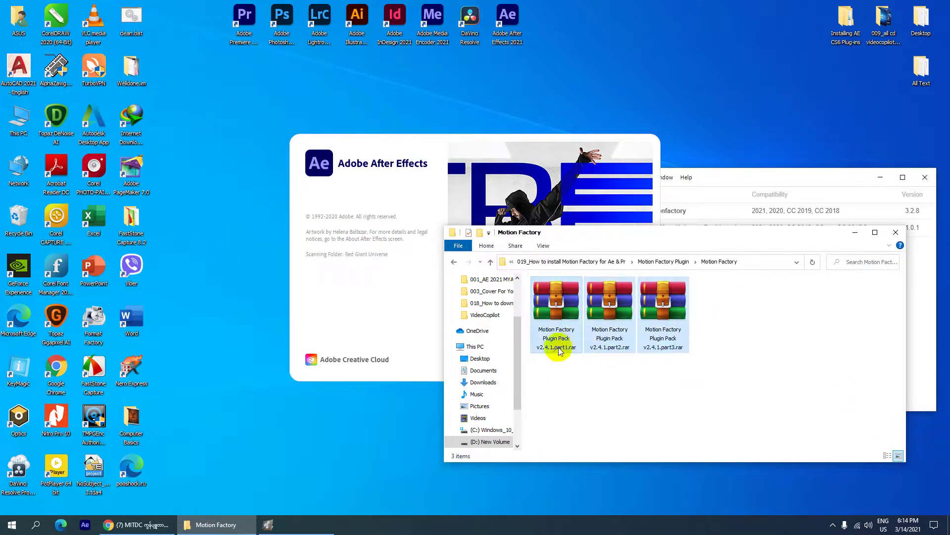
left_click_drag(719, 395, 538, 301)
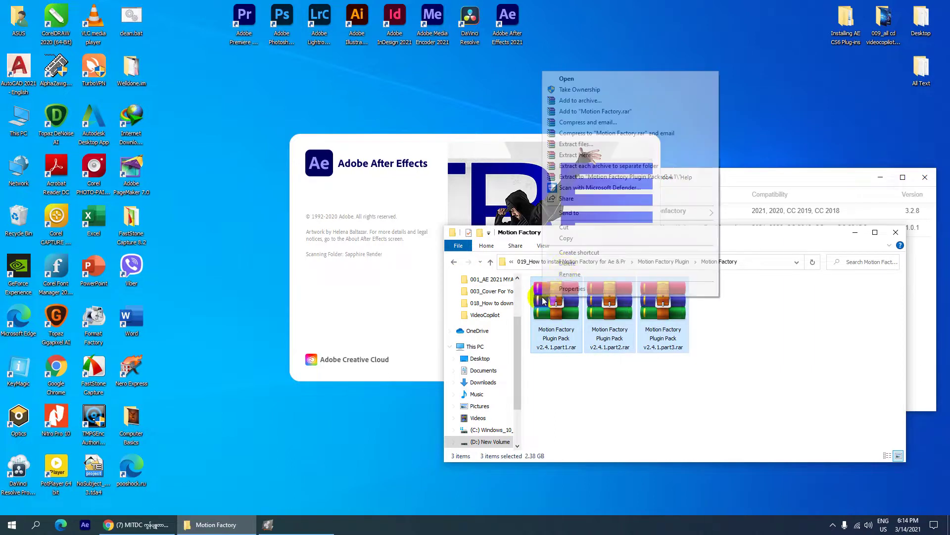
right_click(543, 300)
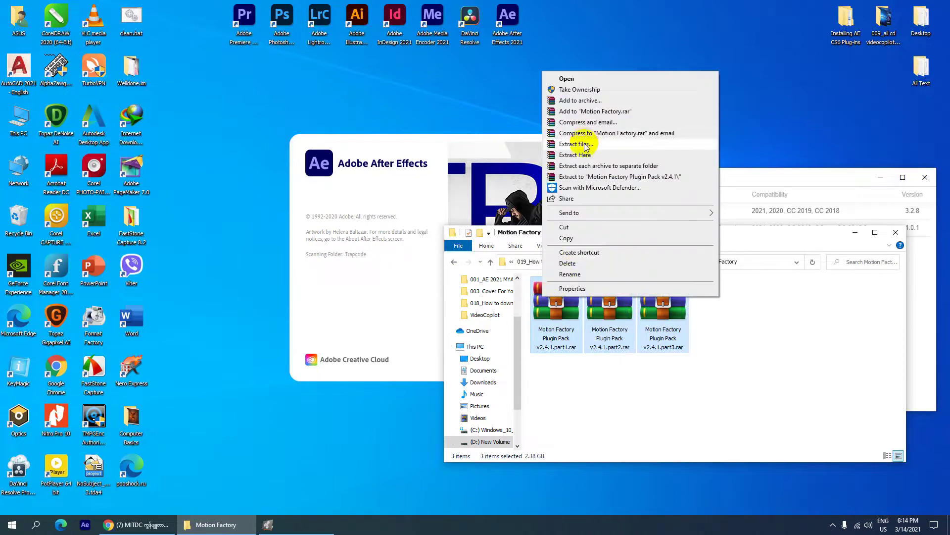
left_click(583, 144)
Confirm extracting the Motion Factory archive parts, reopen Untitled Project, then minimize After Effects
left_click(520, 374)
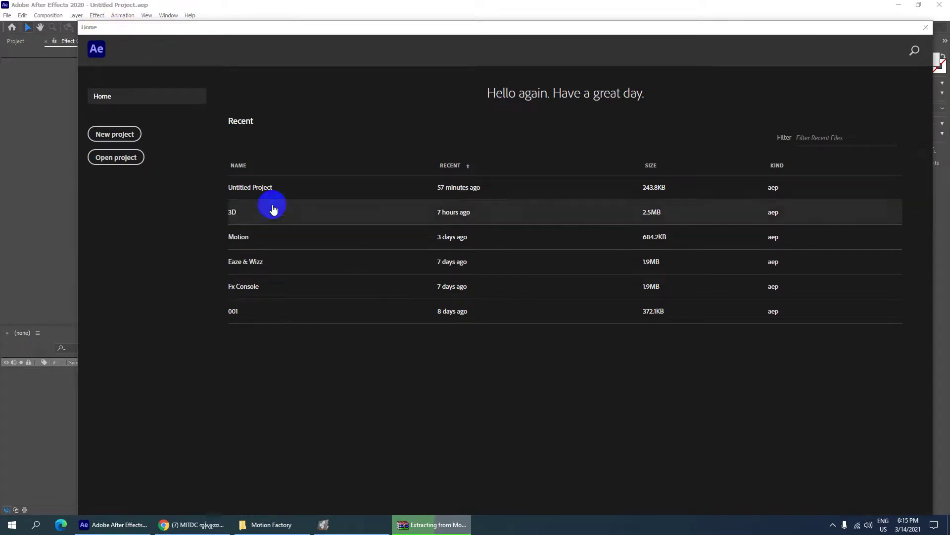
left_click(240, 188)
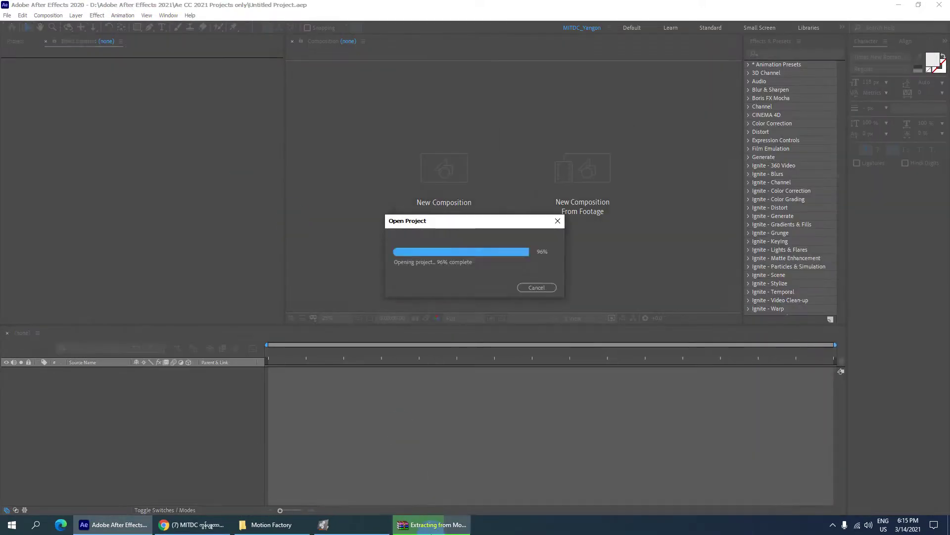
left_click(902, 5)
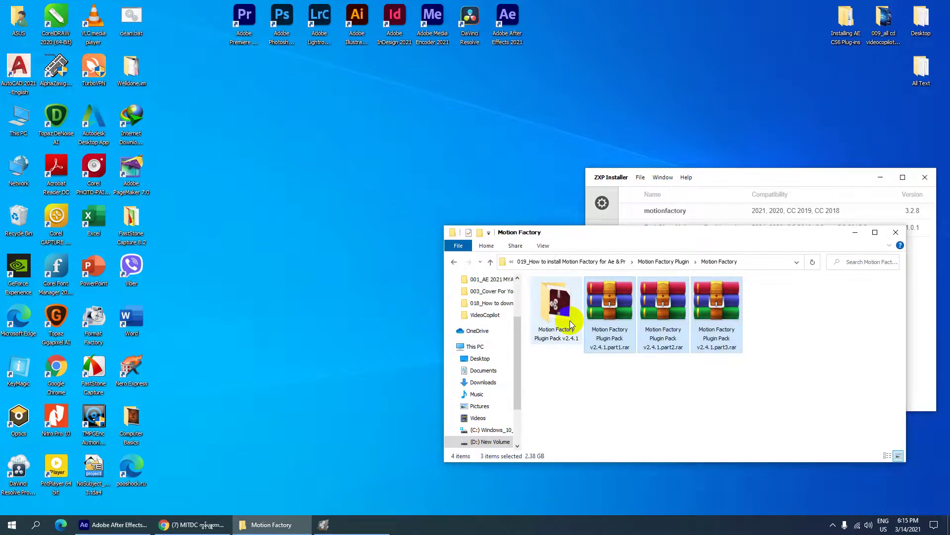
Open the Motion Factory Plugin Pack v2.4.1 folder, move it aside, and select motionfactory in ZXP Installer
double_click(555, 312)
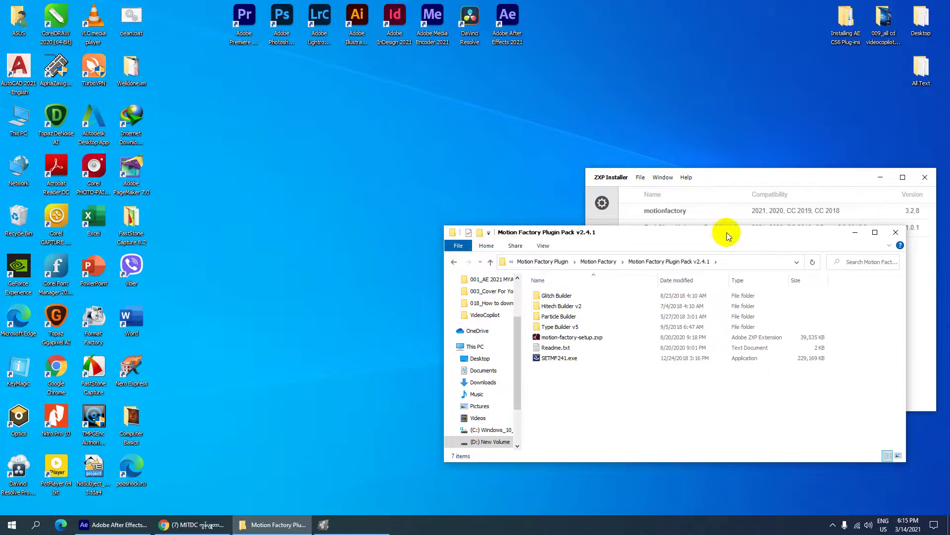
left_click_drag(726, 235, 383, 158)
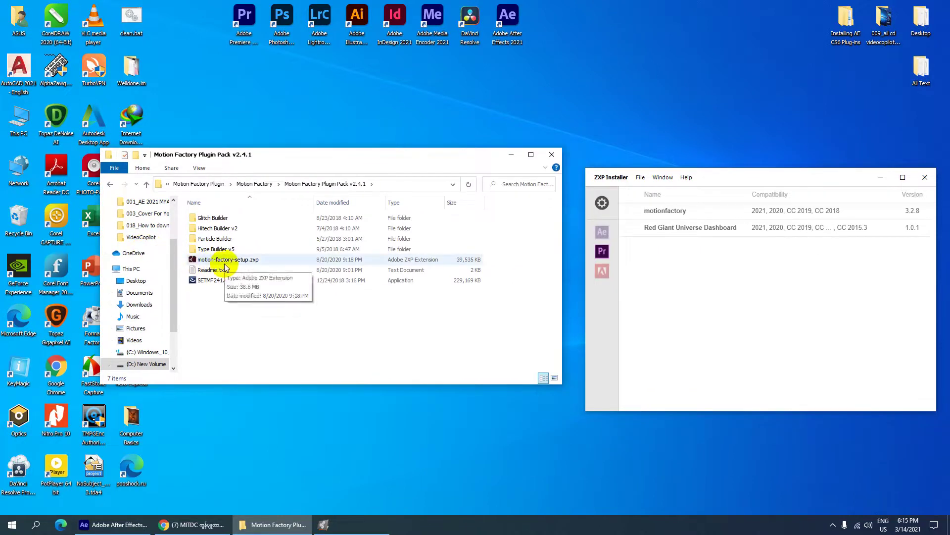
left_click(678, 211)
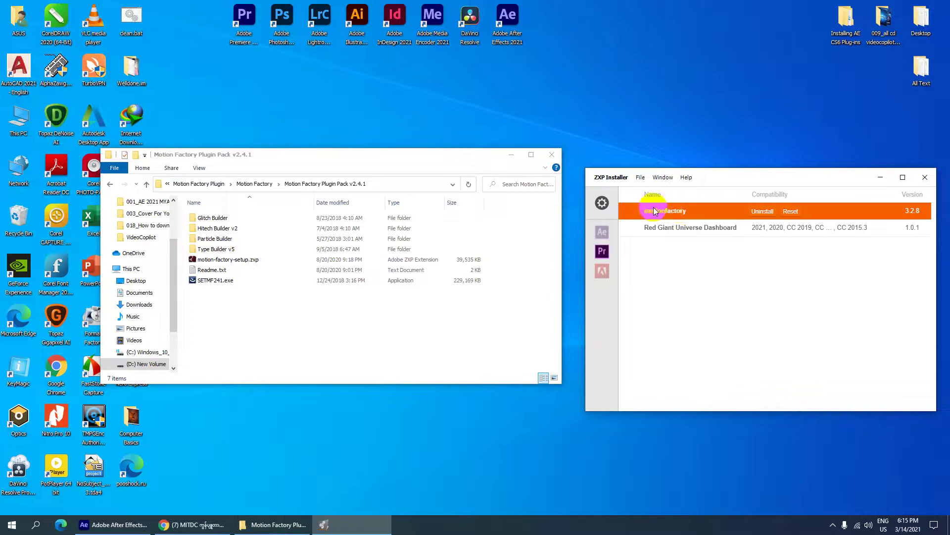
Uninstall and confirm removing the motionfactory extension, then bring After Effects back to the front
left_click(763, 212)
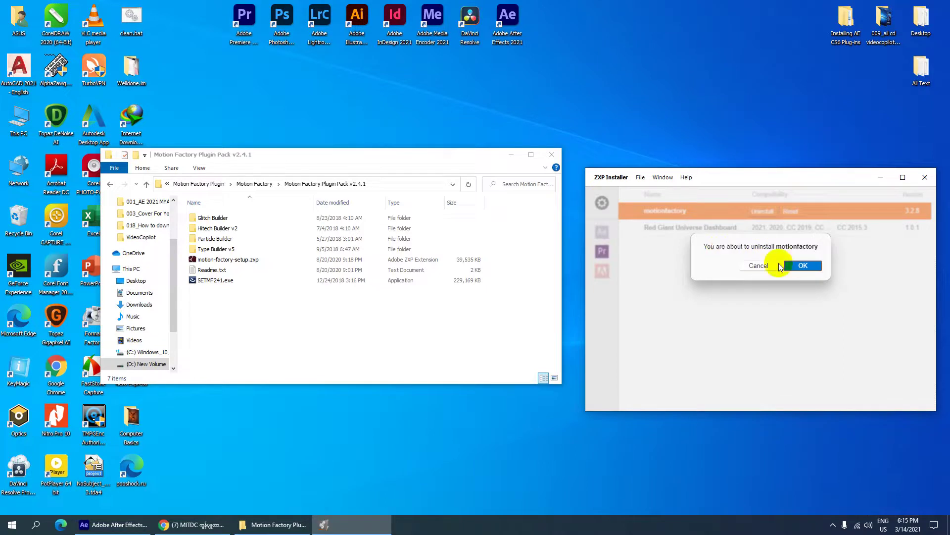
left_click(802, 267)
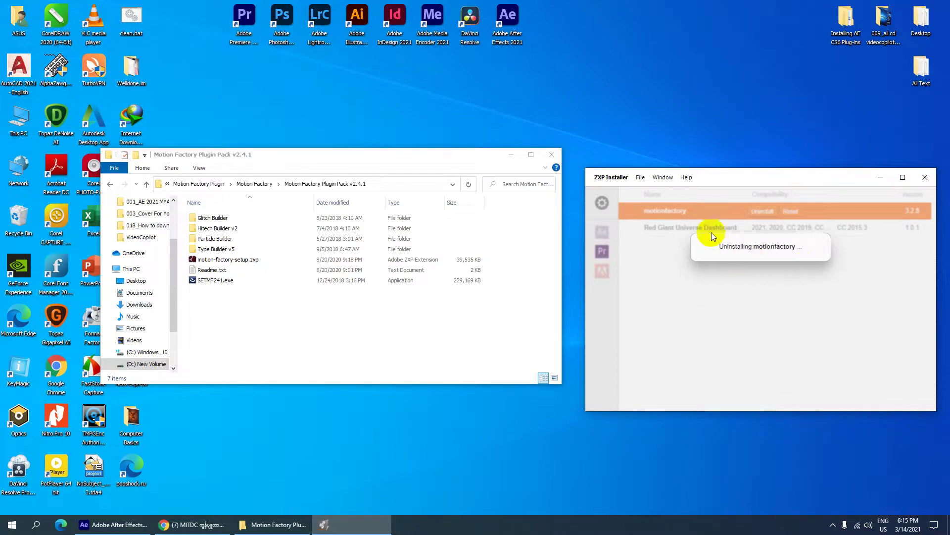
left_click(137, 528)
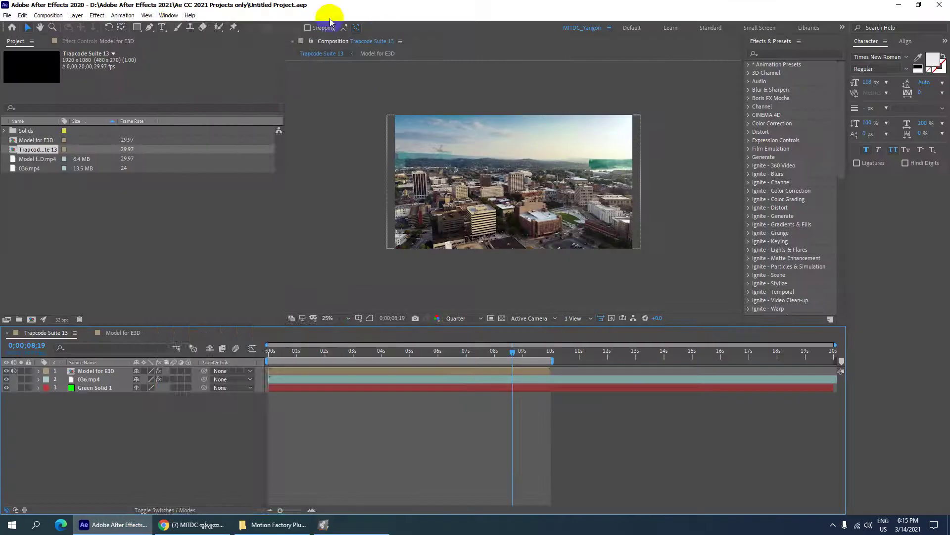
Open Window > Extensions > Motion Factory, close the 'Page failed to load' panel, and quit After Effects
left_click(169, 15)
mouse_move(320, 52)
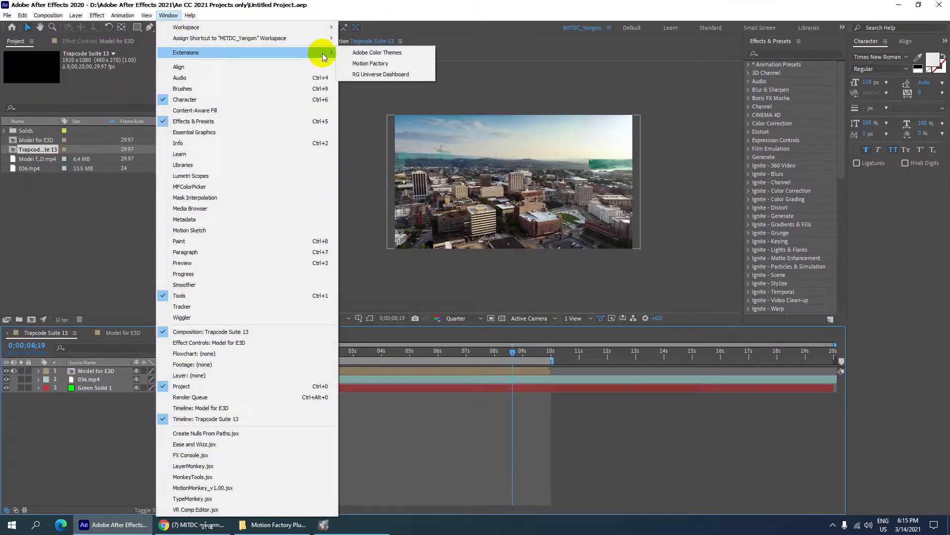
left_click(382, 65)
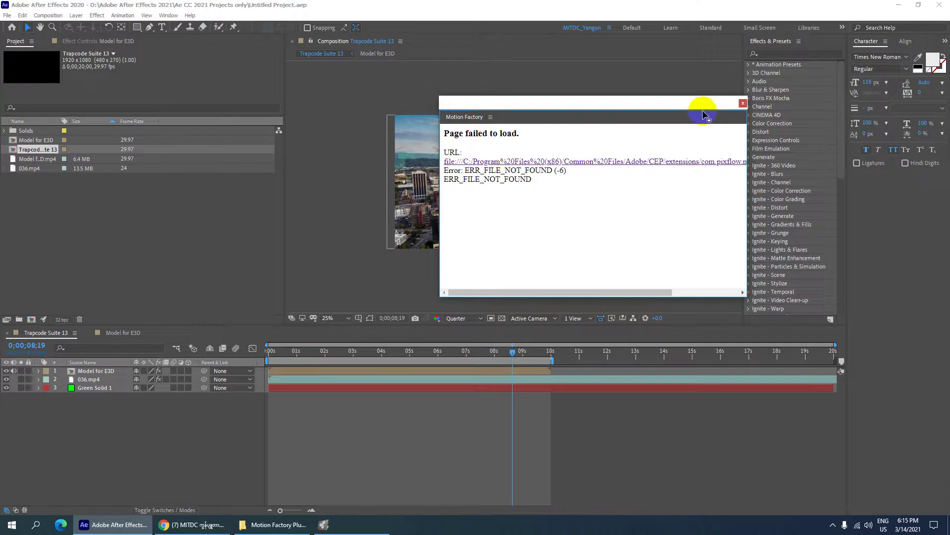
left_click(743, 103)
left_click(941, 5)
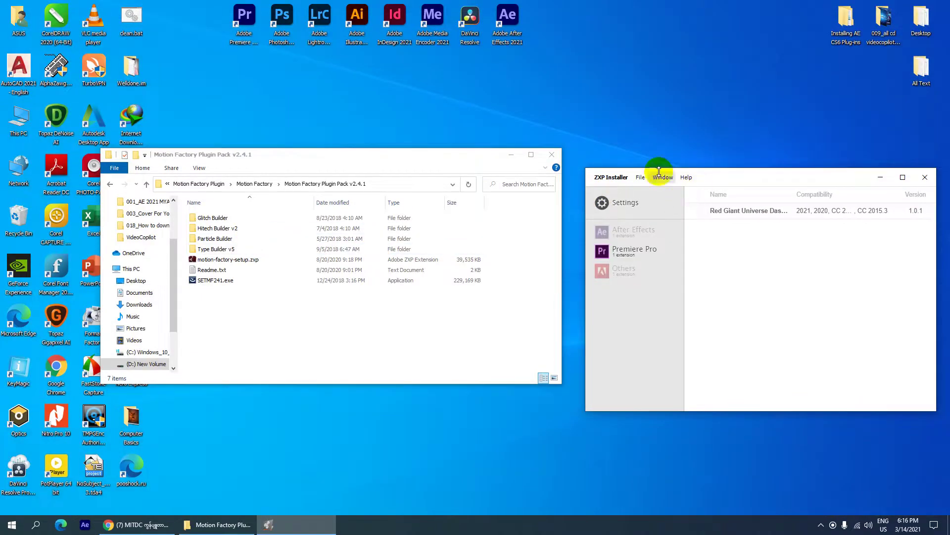
Move the ZXP Installer and plugin folder windows aside and relaunch After Effects from its desktop icon
left_click_drag(720, 176, 789, 281)
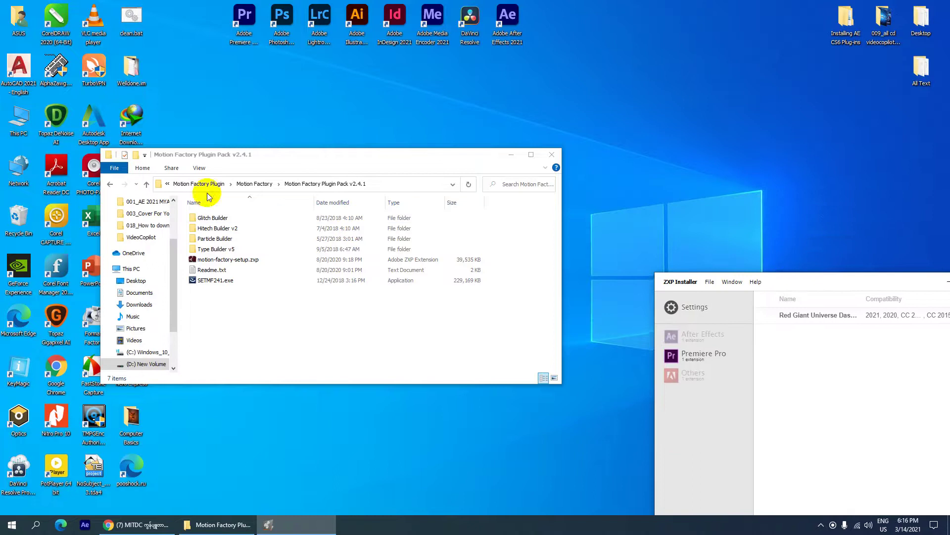
left_click_drag(212, 157, 695, 79)
double_click(502, 22)
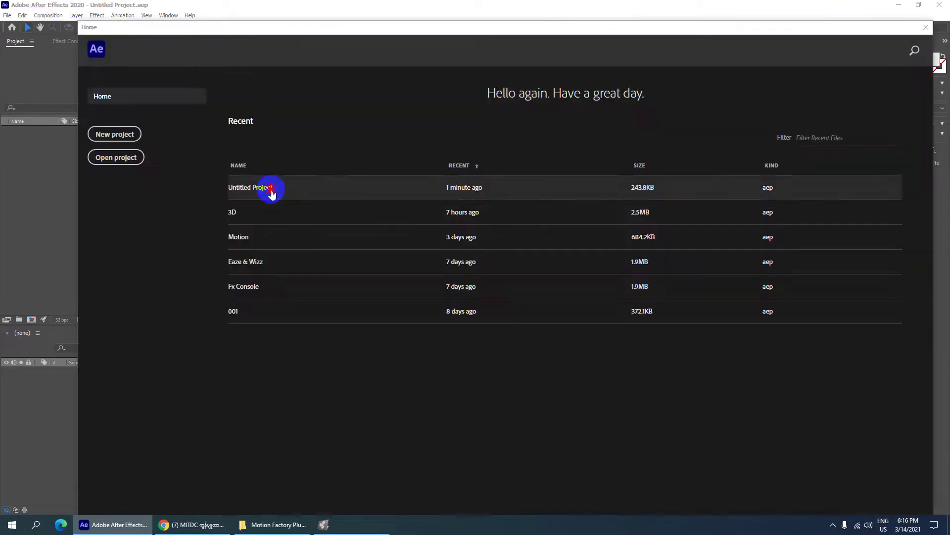
Reopen Untitled Project, check Window > Extensions shows only Adobe Color Themes and RG Universe Dashboard, then close After Effects
left_click(272, 193)
left_click(169, 16)
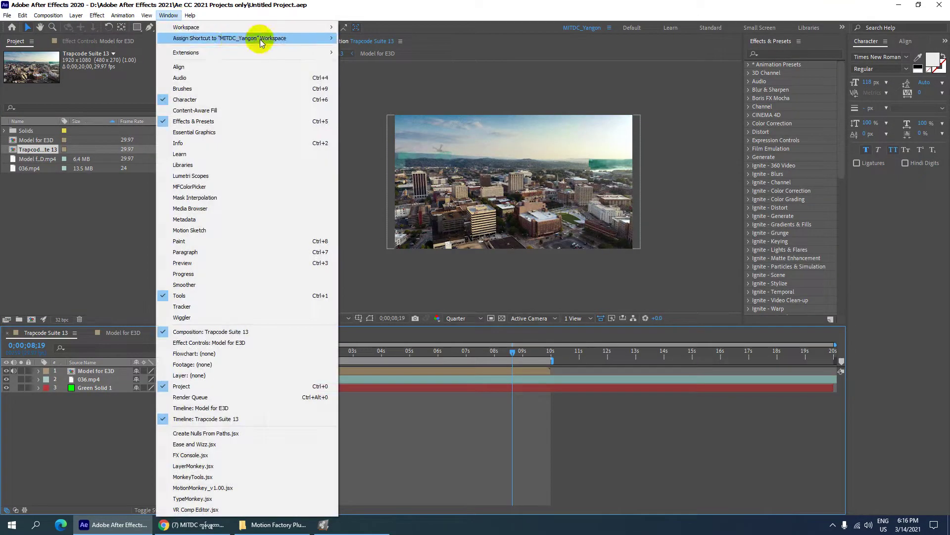
mouse_move(293, 52)
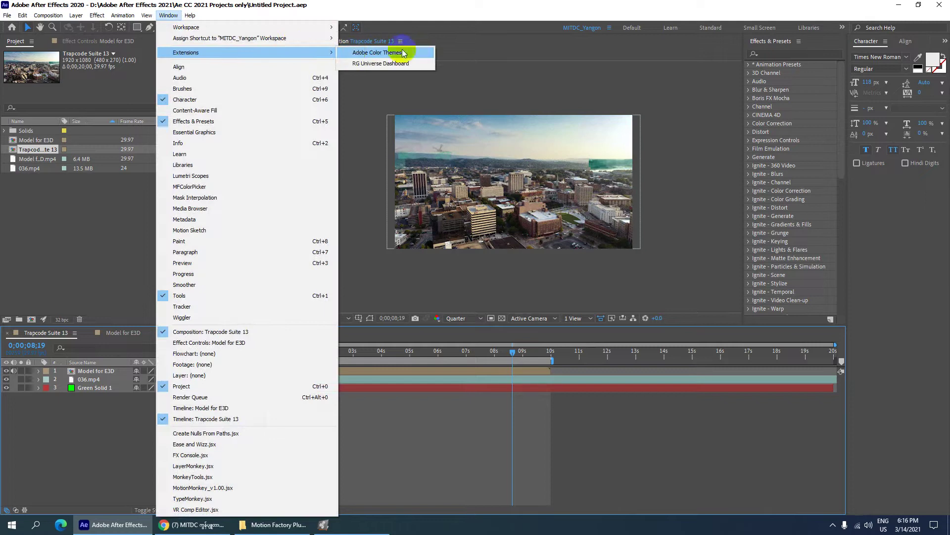
left_click(899, 4)
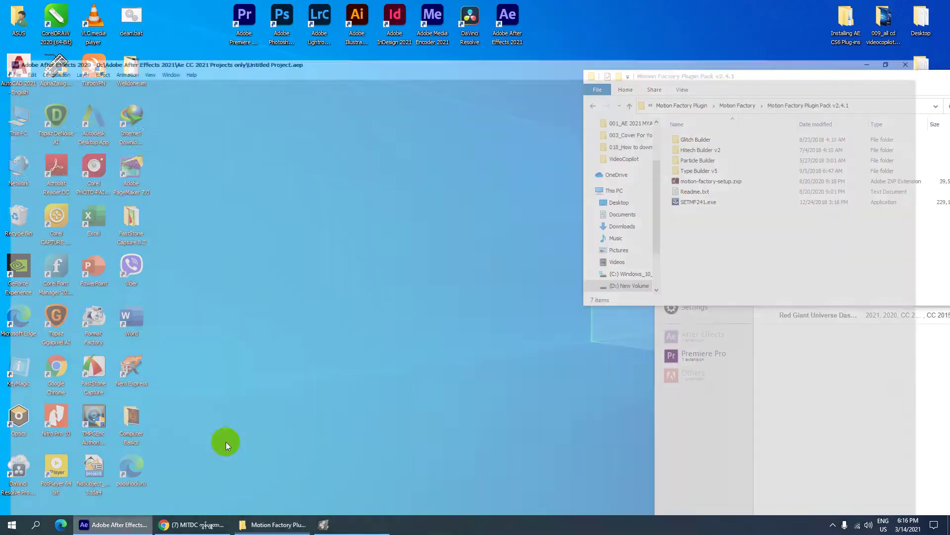
left_click(937, 5)
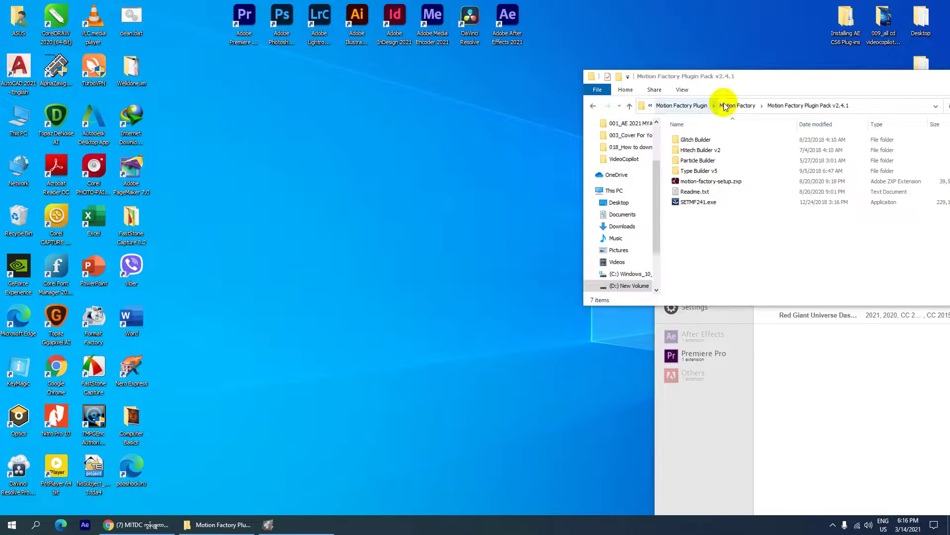
Place the plugin pack folder and ZXP Installer side by side and select motion-factory-setup.zxp
left_click_drag(712, 76, 263, 72)
left_click(779, 282)
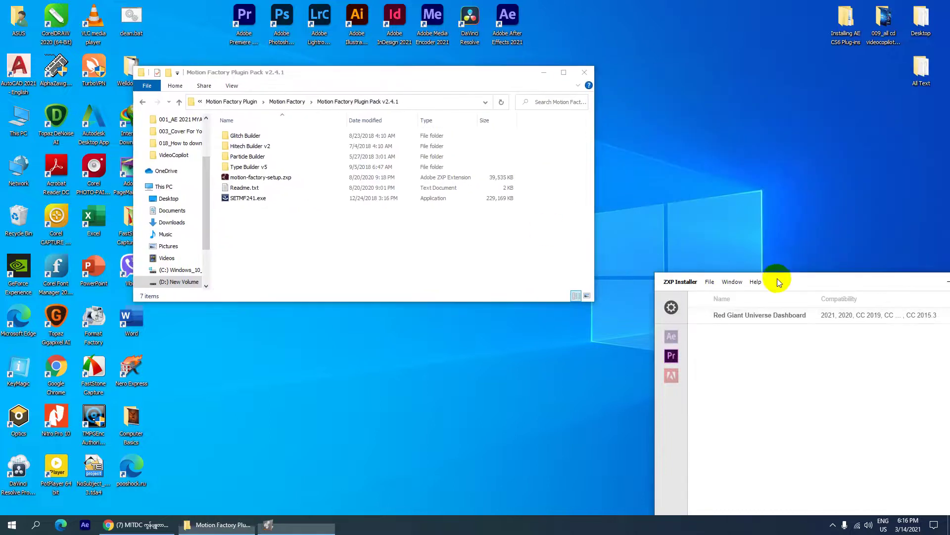
left_click_drag(806, 281, 763, 89)
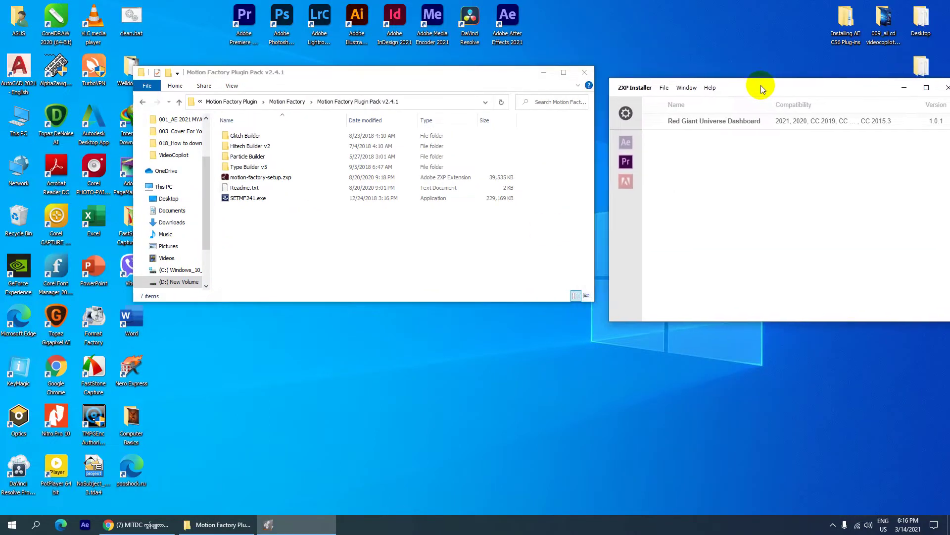
left_click(284, 181)
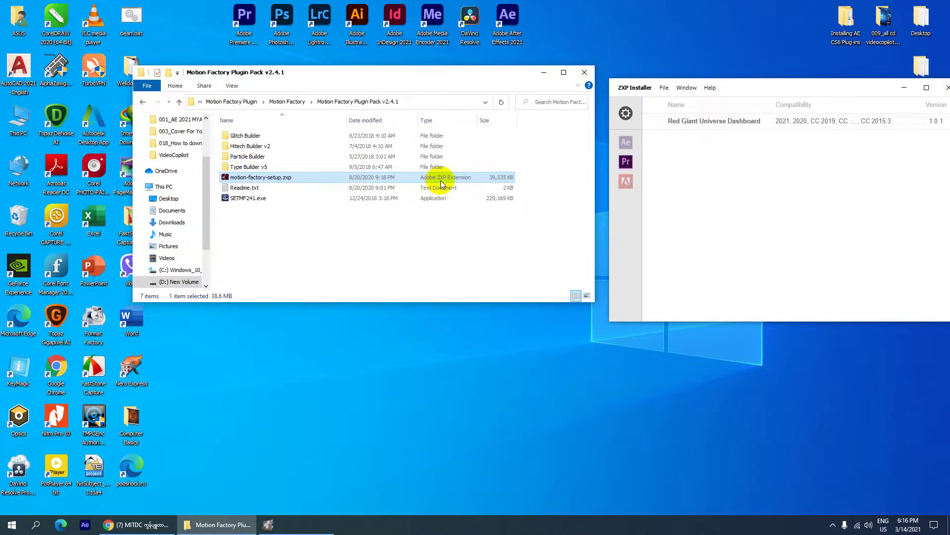
List the After Effects extensions, try dragging the .zxp into the installer, then open Settings
left_click(624, 143)
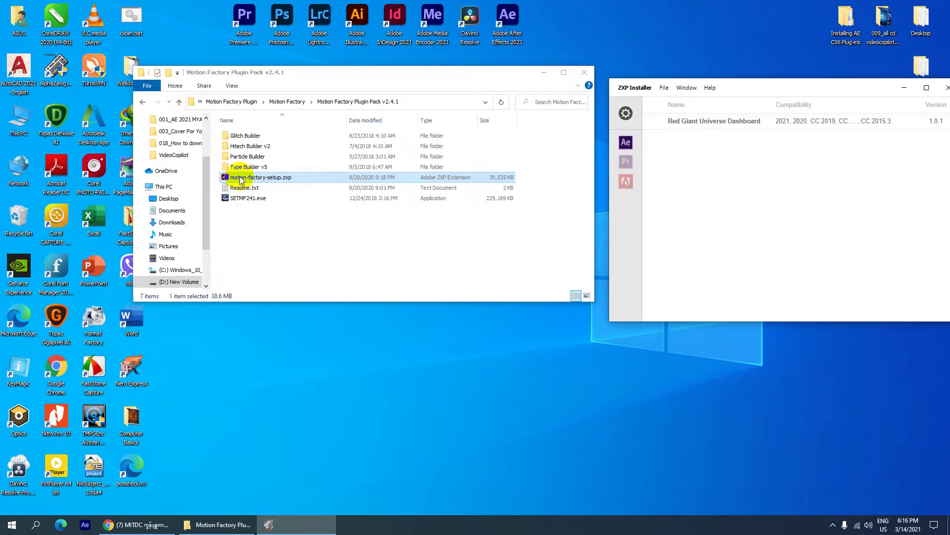
mouse_move(241, 179)
left_mouse_down()
mouse_move(692, 191)
mouse_move(626, 143)
left_mouse_up()
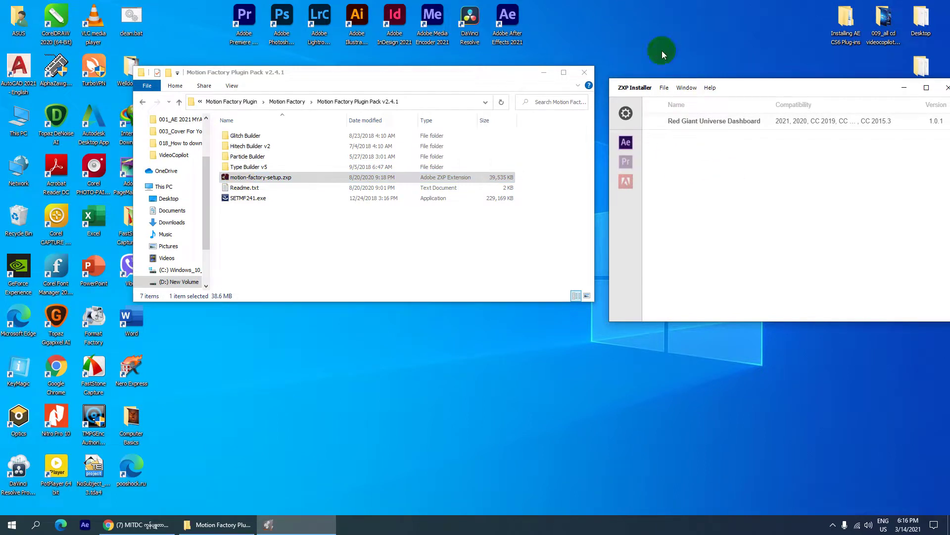
left_click(641, 111)
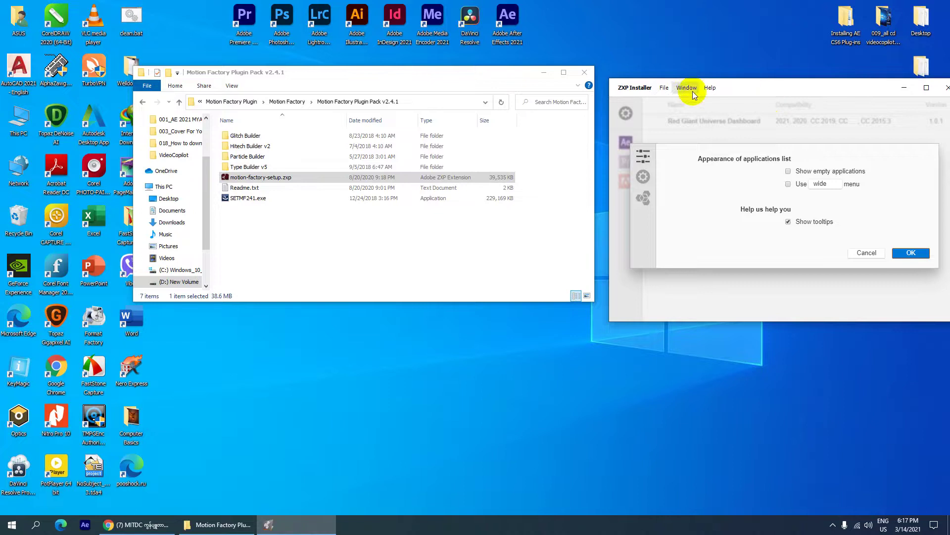
Start File > Open and browse to D:\Adobe After Effects 2021\005_Ae Plugins
left_click(664, 89)
left_click(677, 101)
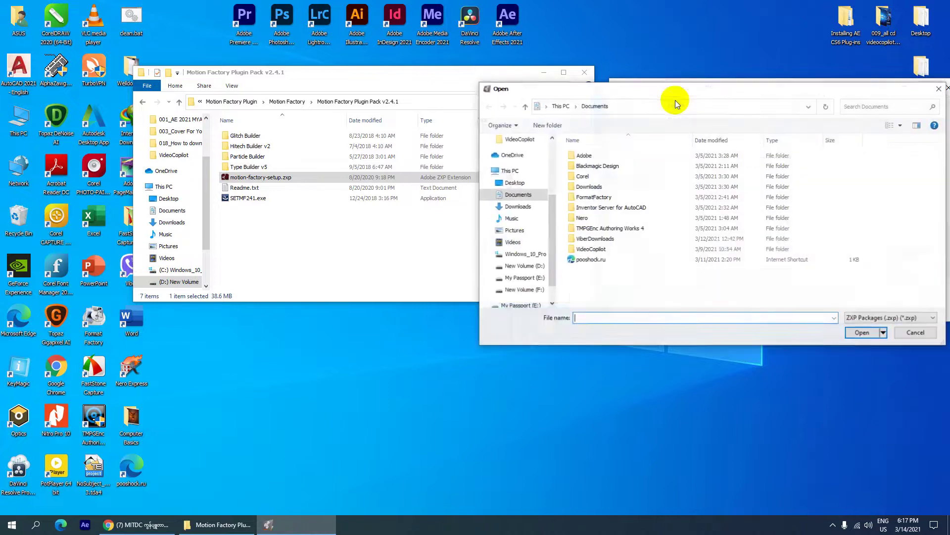
left_click(524, 266)
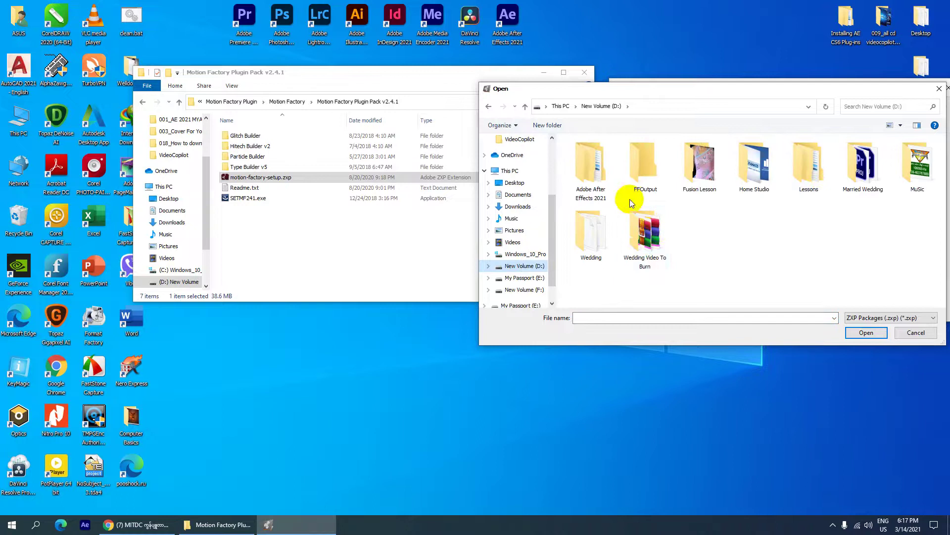
left_click(604, 183)
double_click(603, 179)
double_click(807, 189)
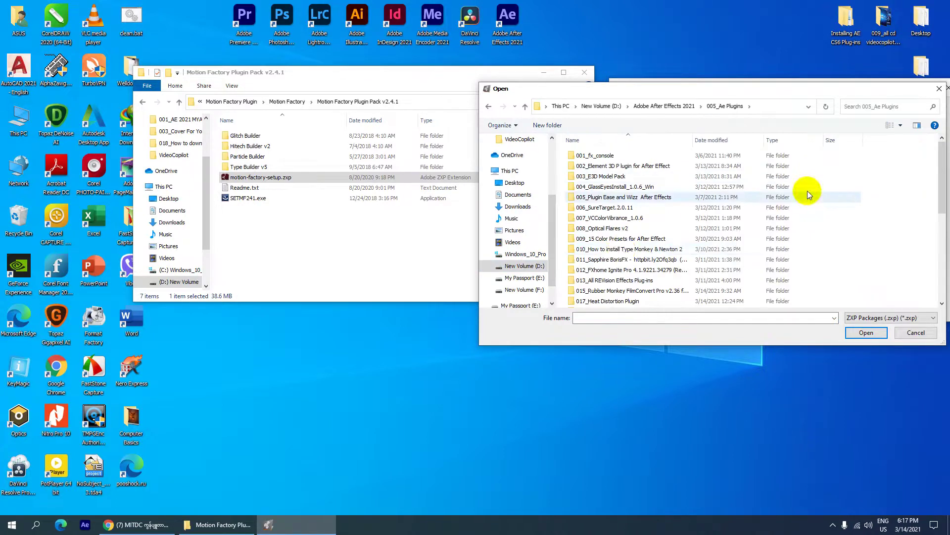
scroll(618, 297, "down", 1)
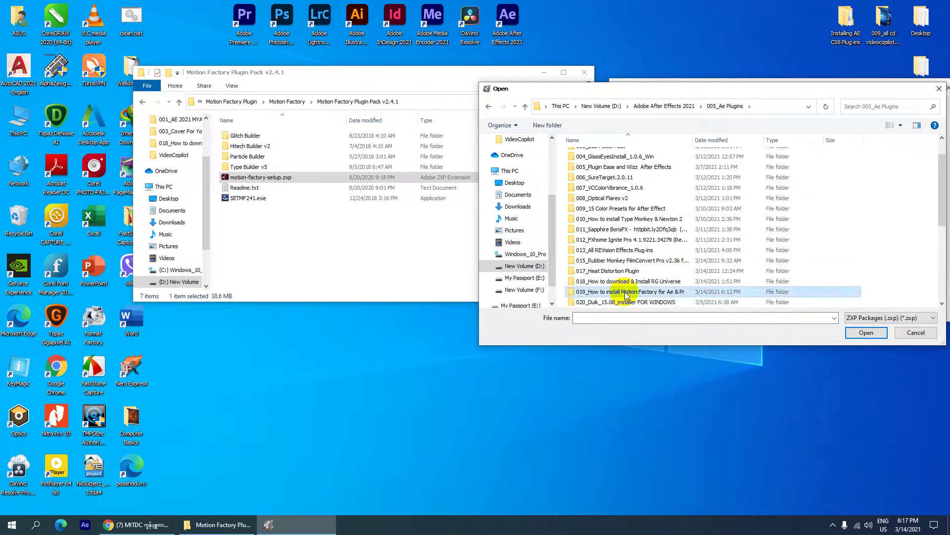
Drill into the Motion Factory Plugin Pack v2.4.1 folder and open motion-factory-setup.zxp
double_click(628, 292)
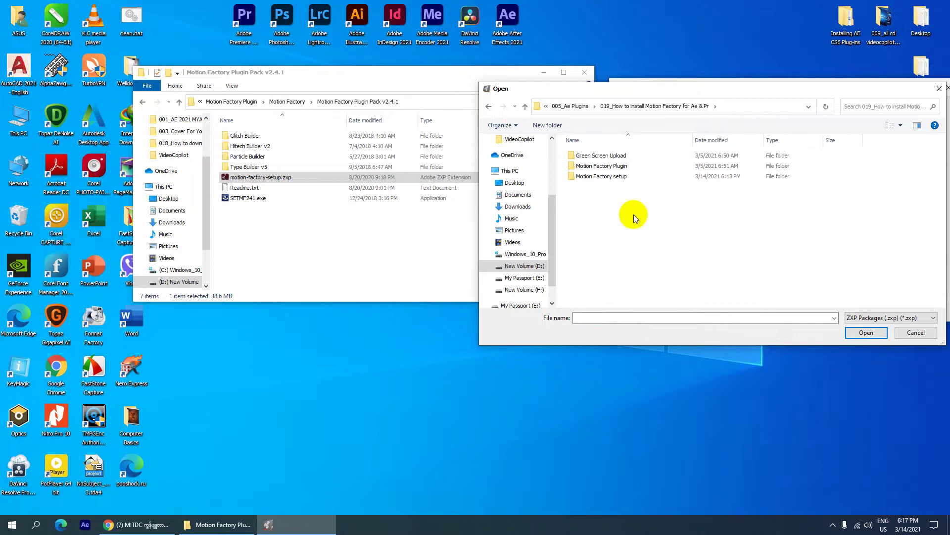
double_click(614, 168)
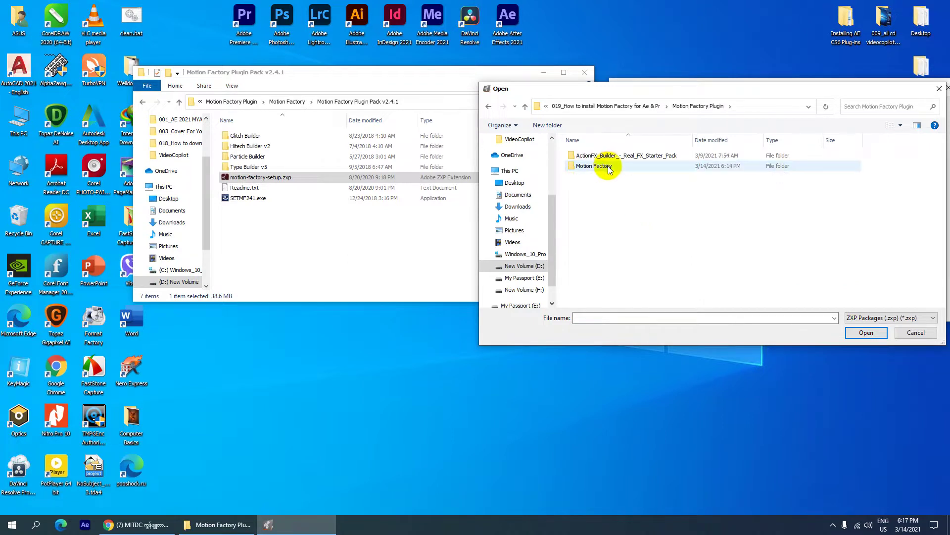
double_click(604, 172)
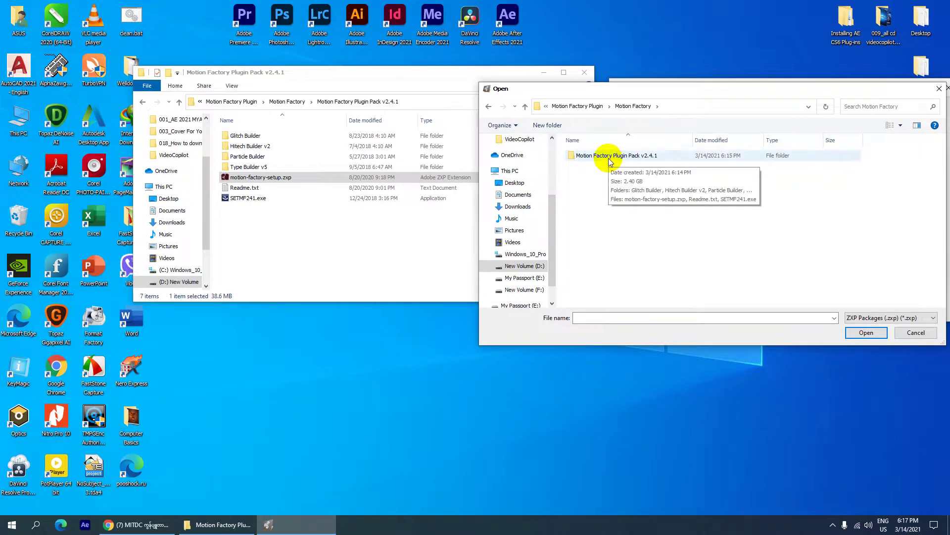
double_click(609, 158)
left_click(615, 198)
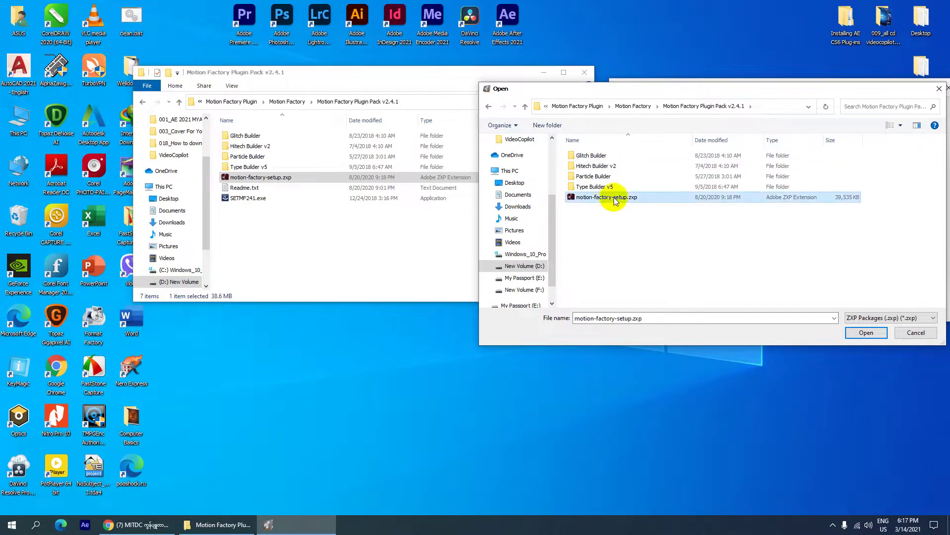
left_click(871, 335)
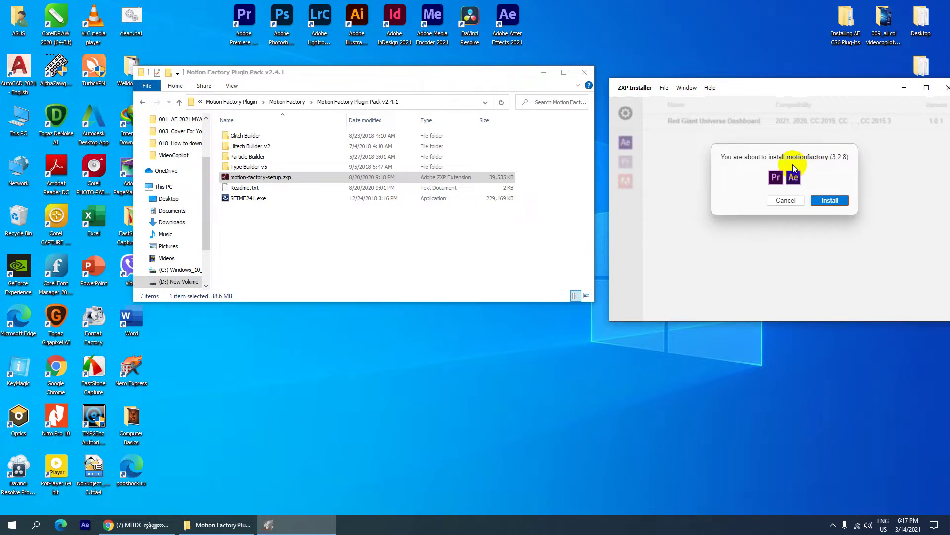
Install motionfactory 3.2.8, dismiss the success message, and move the installer window lower right
left_click(830, 201)
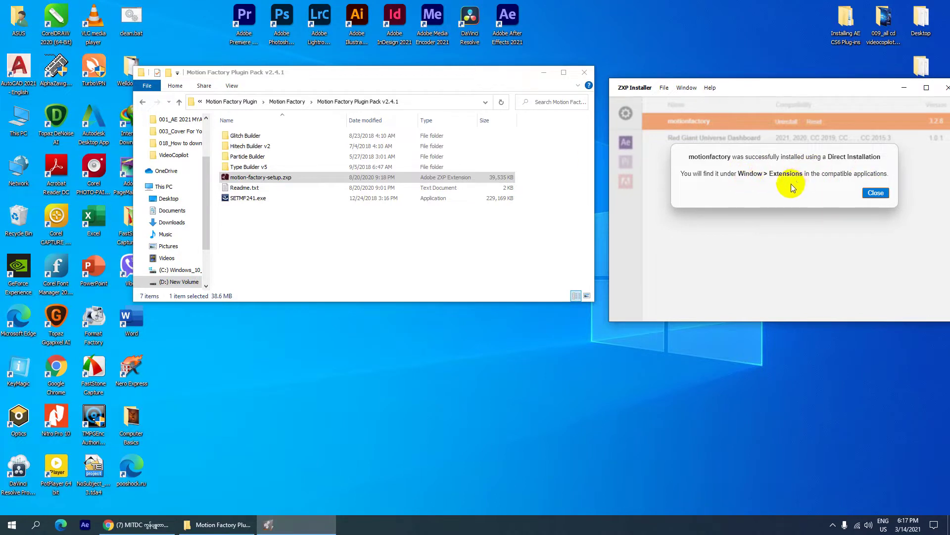
left_click(876, 193)
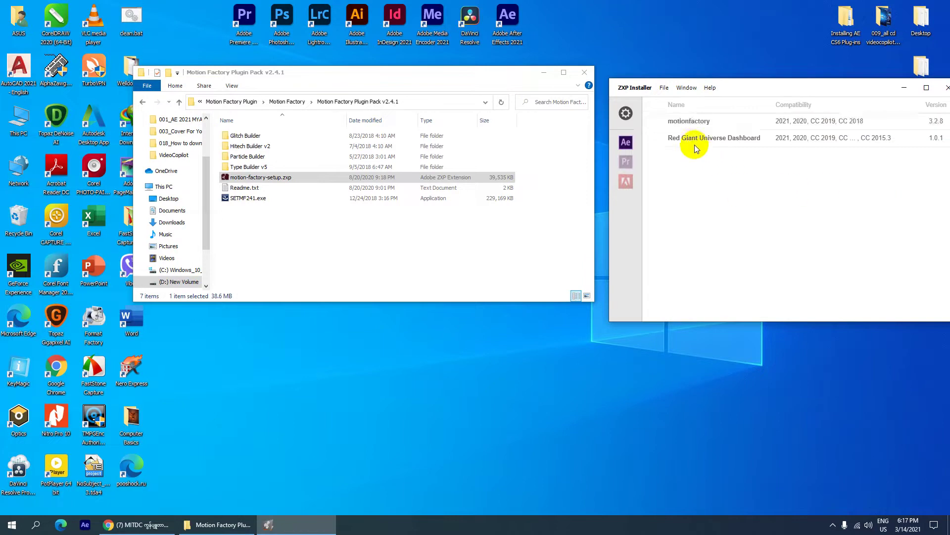
left_click_drag(728, 84, 734, 152)
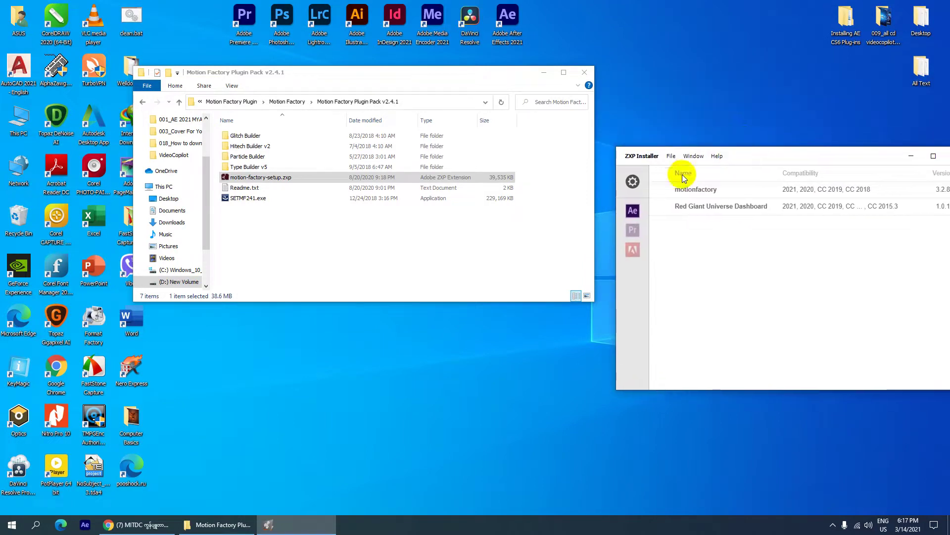
Launch SETMF241.exe and start the Motion Factory InstallShield installation past the welcome page
left_click(254, 202)
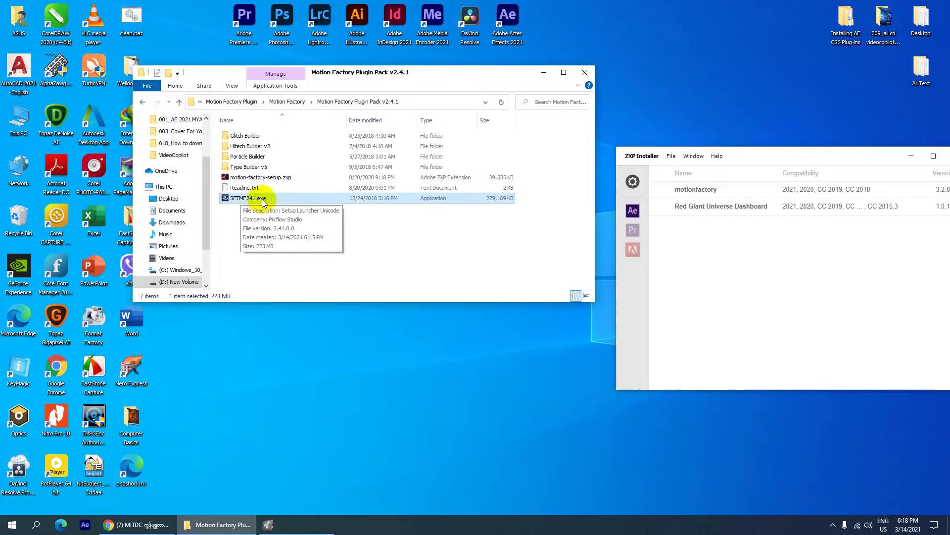
double_click(263, 198)
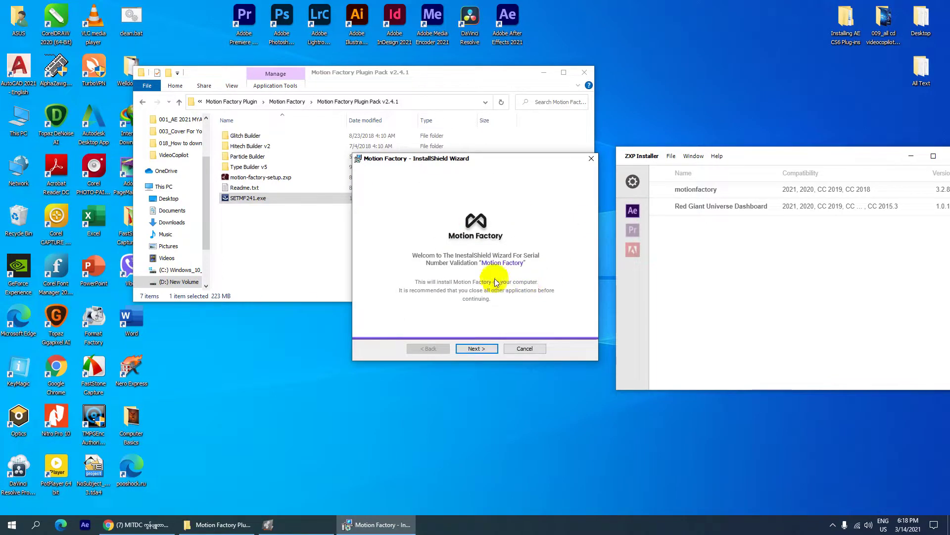
left_click(484, 348)
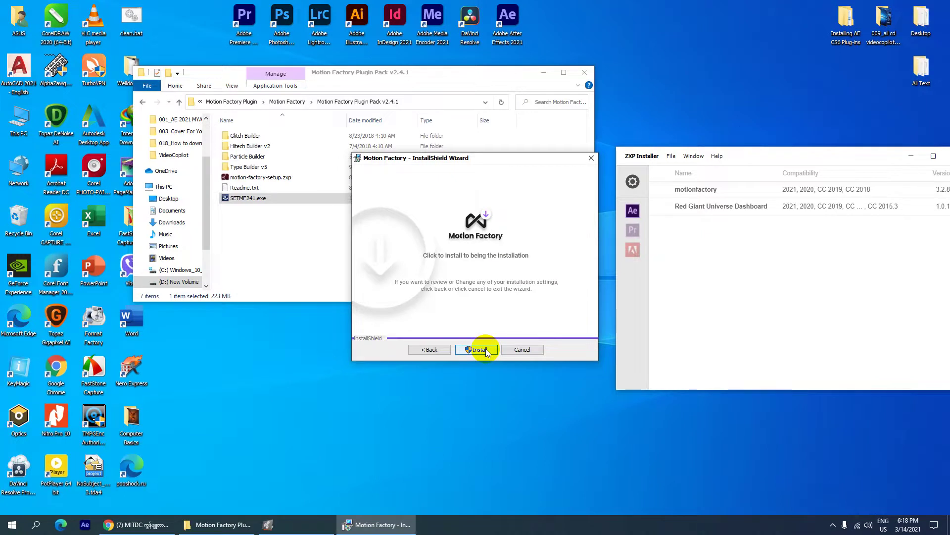
left_click(485, 348)
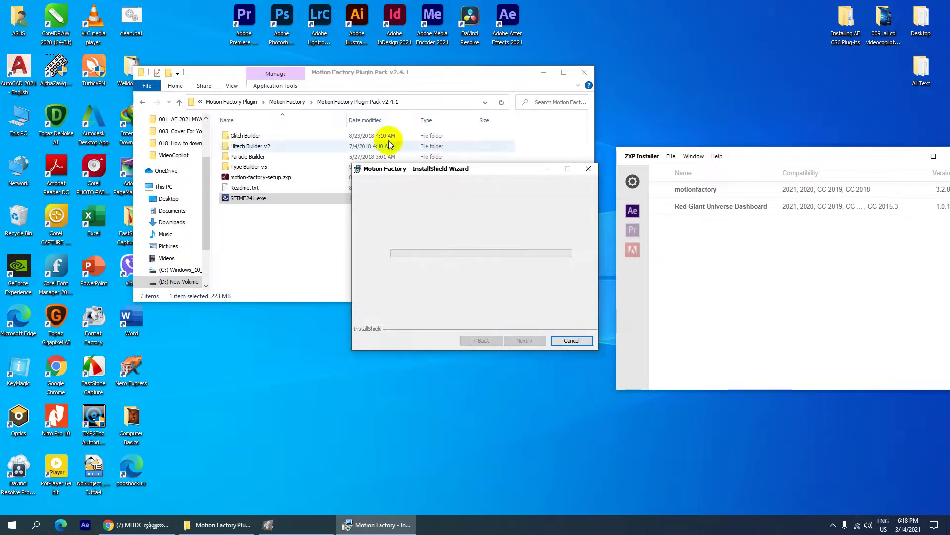
Disconnect from the Wi-Fi network during copying, then finish the successful installation
right_click(858, 527)
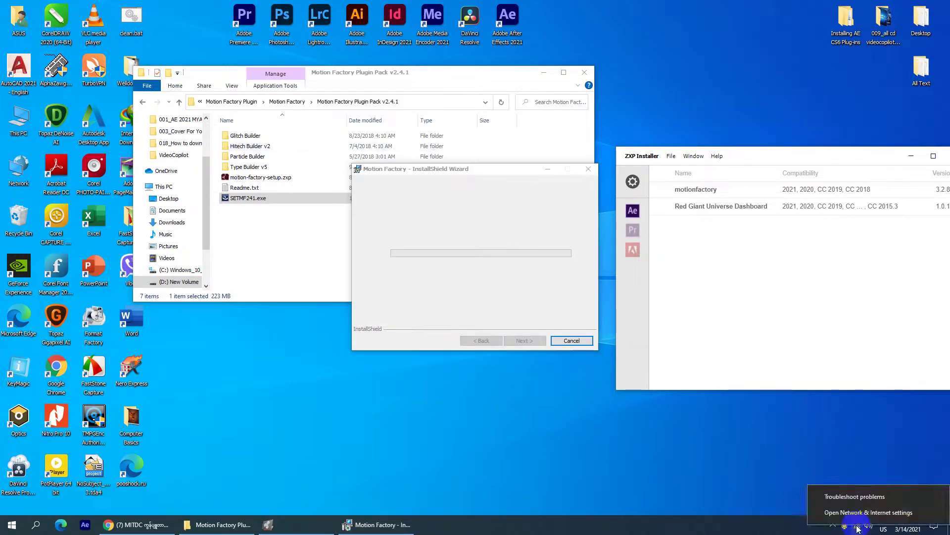
left_click(858, 527)
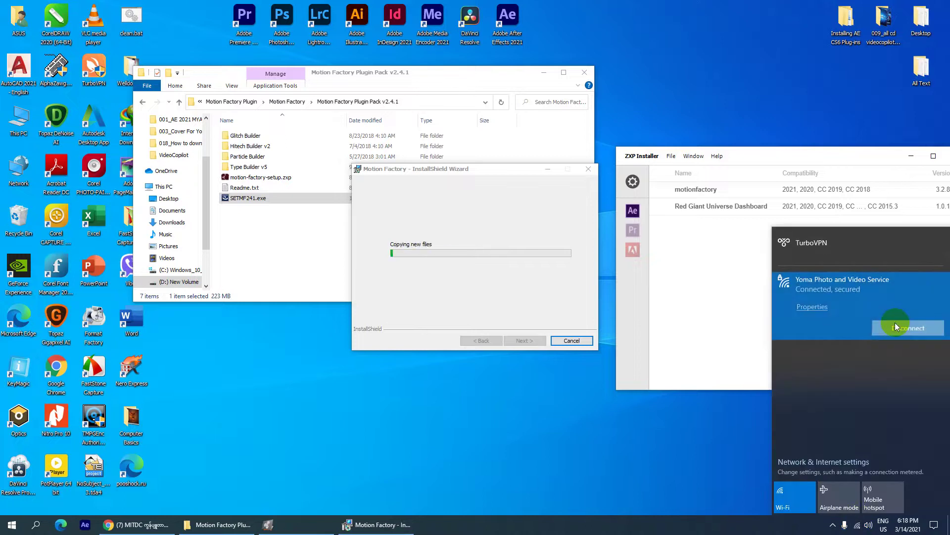
left_click(883, 327)
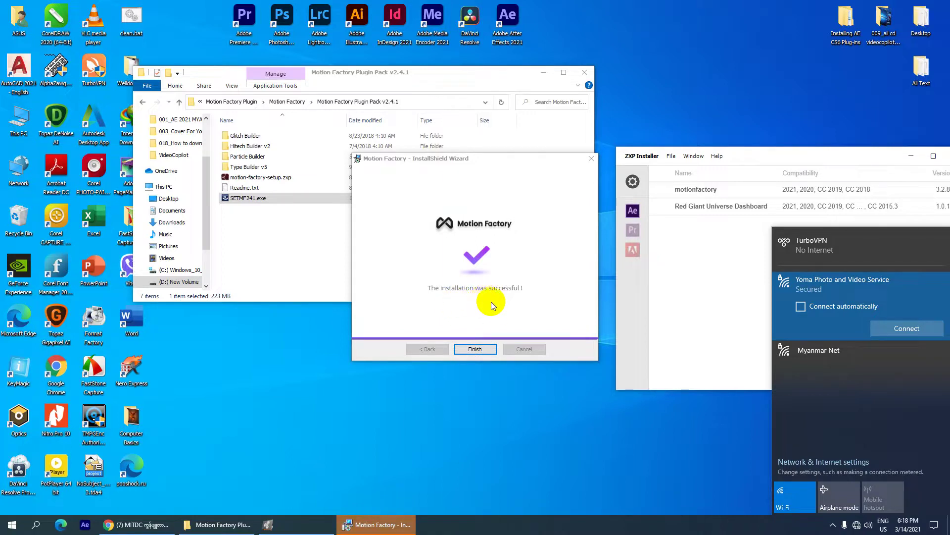
left_click(476, 347)
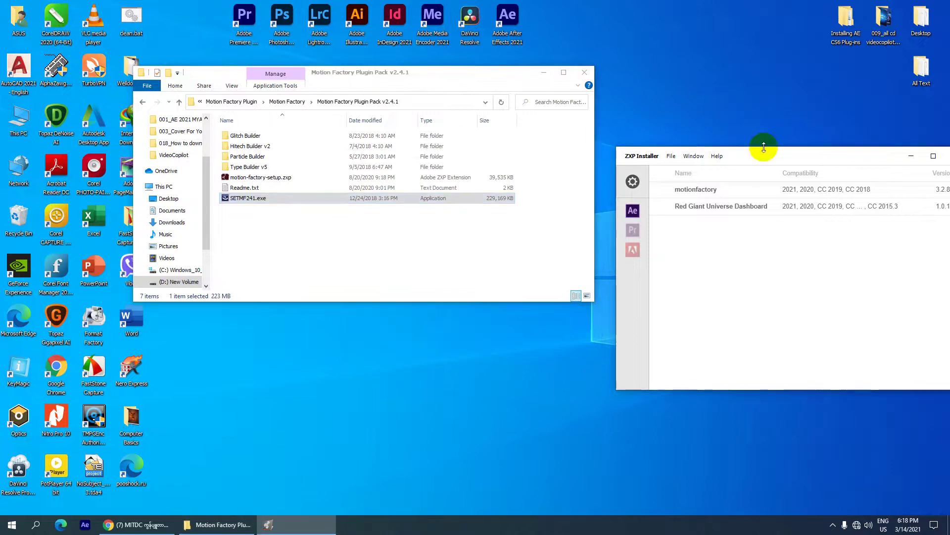
left_click(141, 103)
left_click(138, 103)
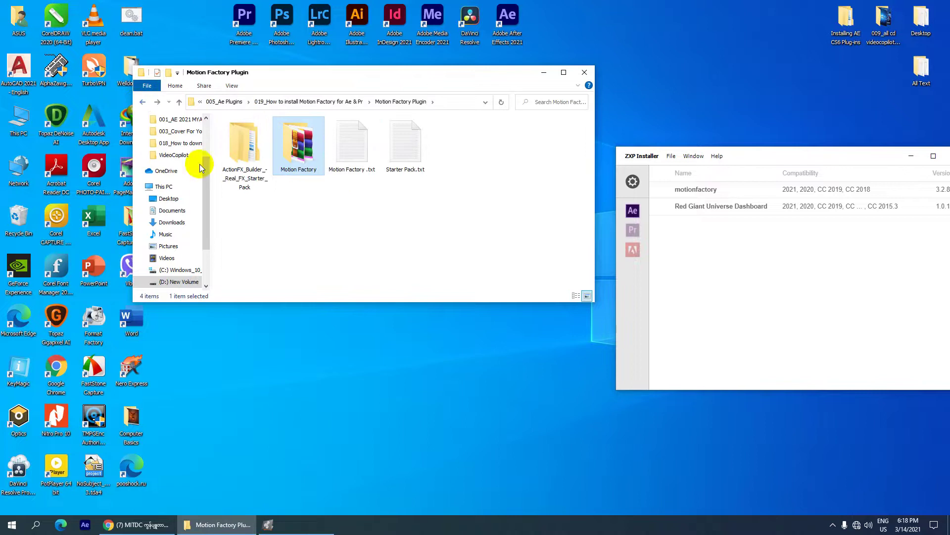
double_click(296, 143)
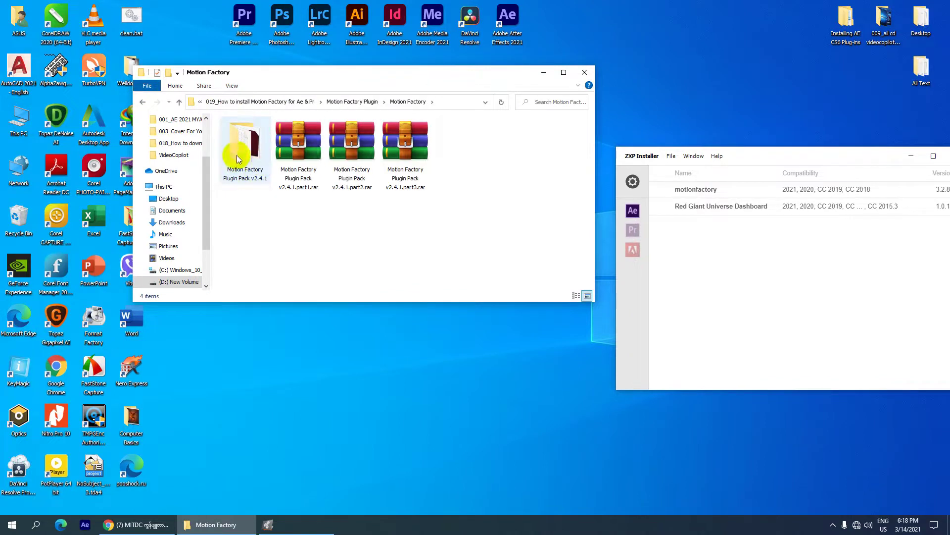
left_click(143, 103)
left_click(143, 102)
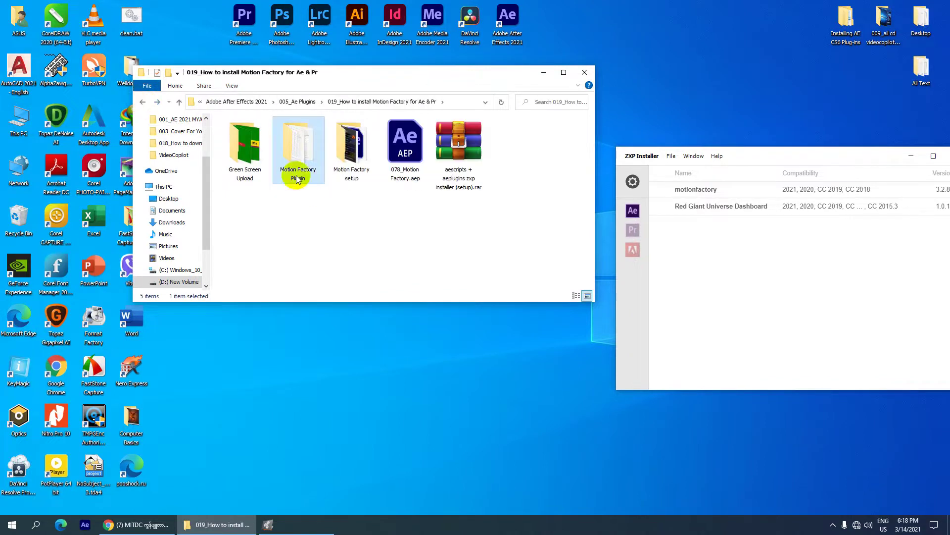
double_click(296, 157)
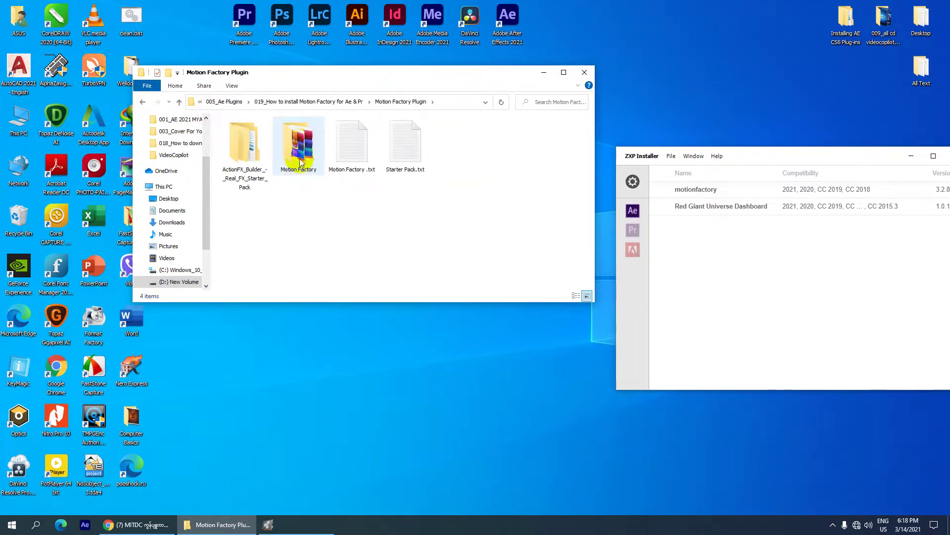
double_click(297, 151)
double_click(247, 160)
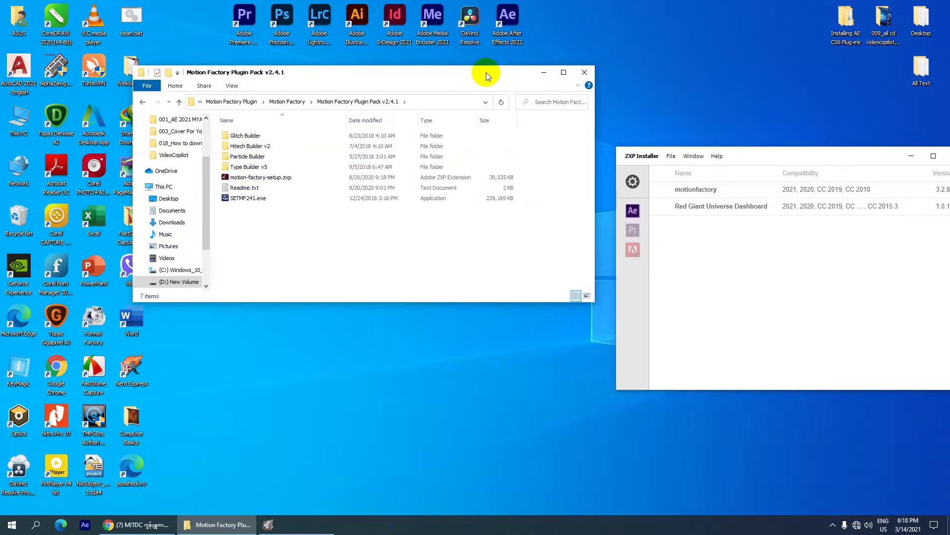
left_click_drag(484, 72, 489, 138)
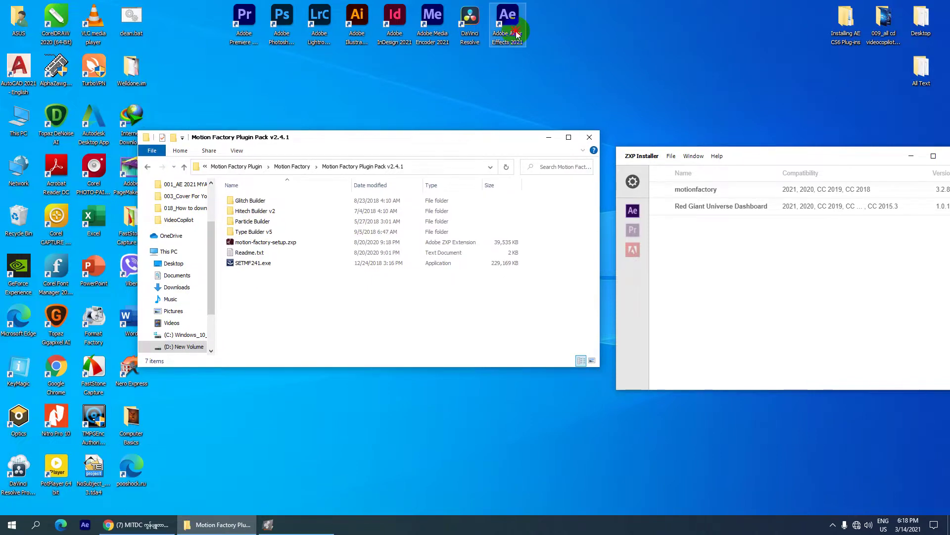
Launch After Effects and open Untitled Project from the recent projects list
double_click(517, 34)
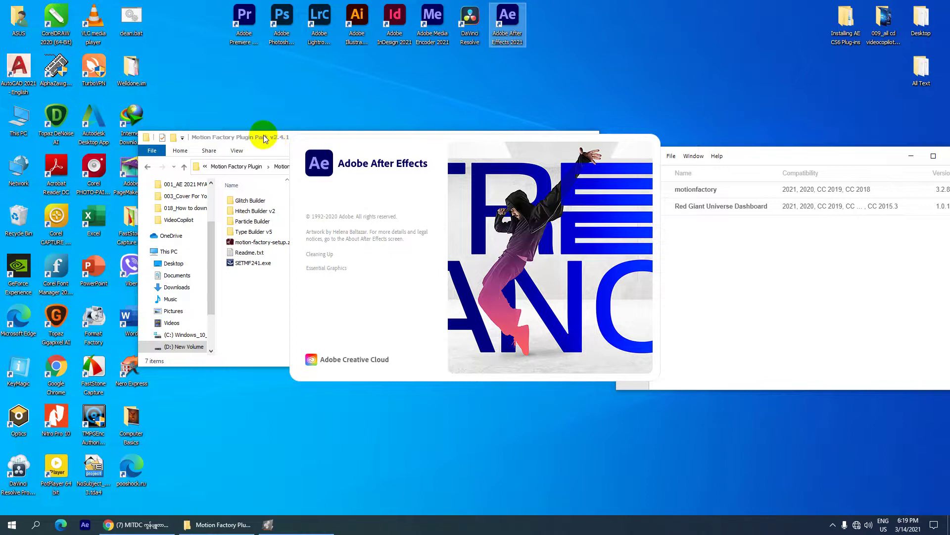
mouse_move(258, 137)
left_mouse_down()
mouse_move(619, 82)
mouse_move(666, 49)
left_mouse_up()
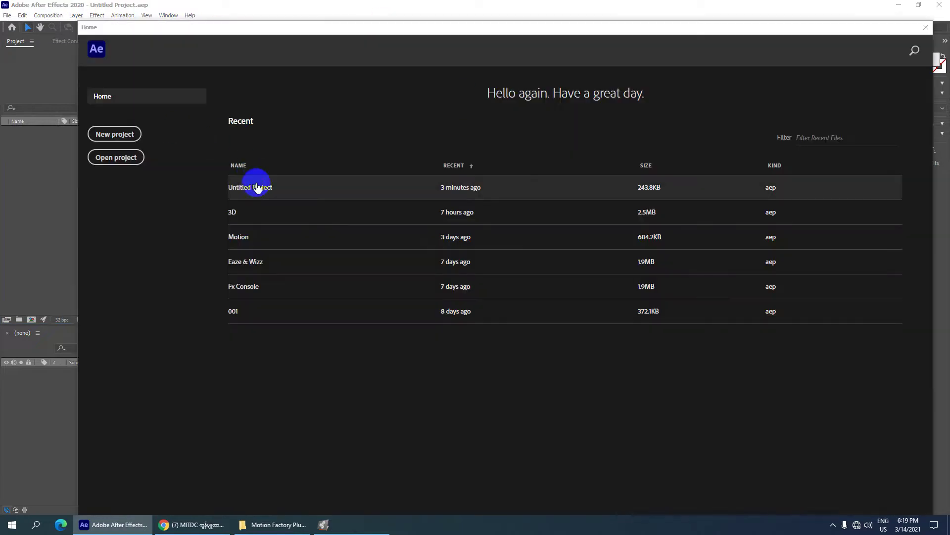
left_click(250, 187)
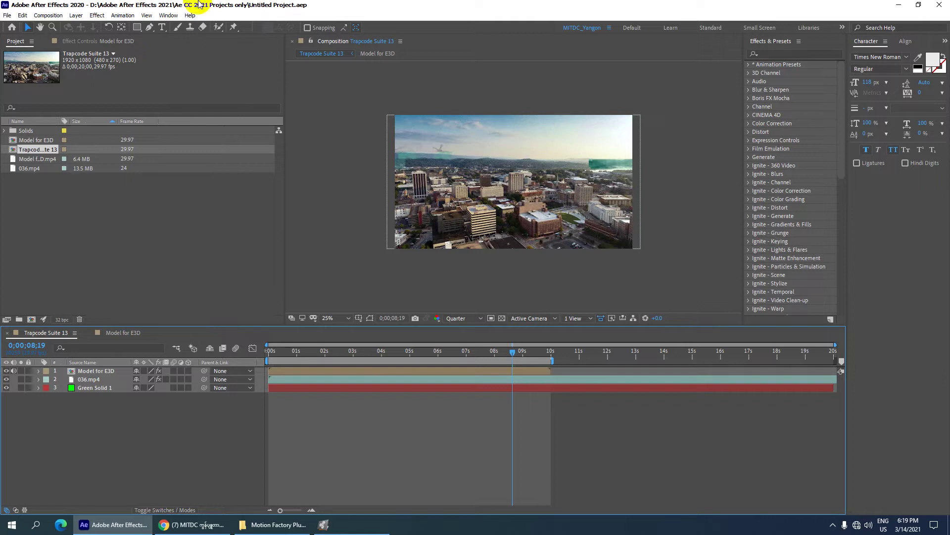
Open the Motion Factory extension panel with Type Builder presets, then minimize After Effects
left_click(169, 16)
mouse_move(315, 55)
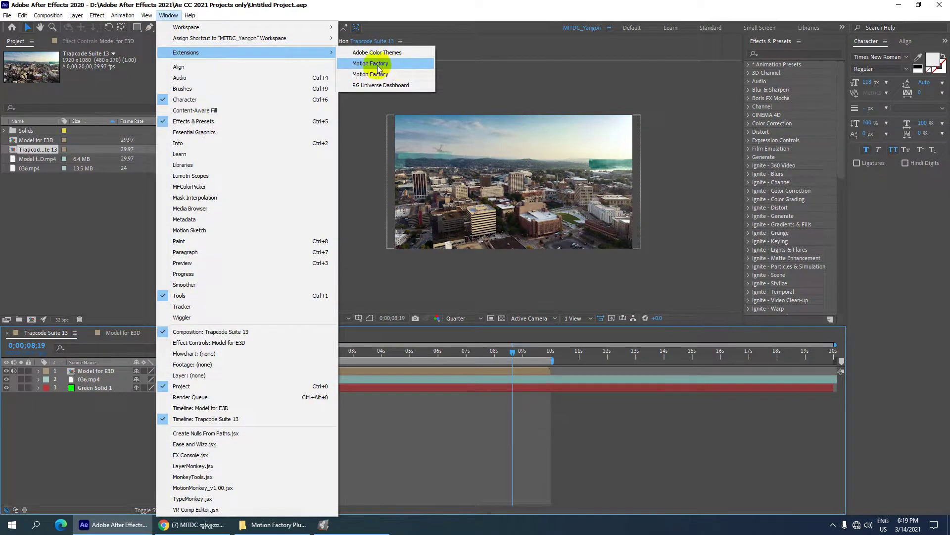
left_click(388, 65)
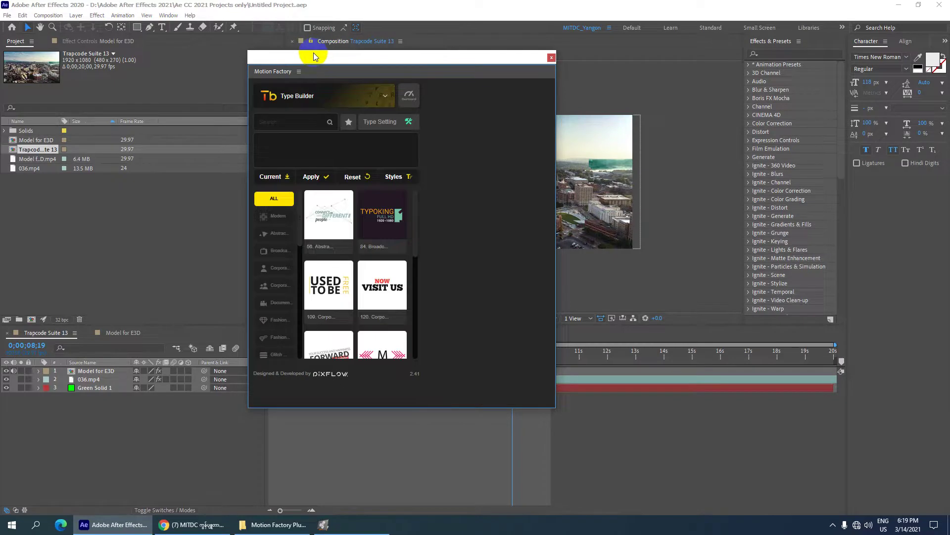
left_click(317, 100)
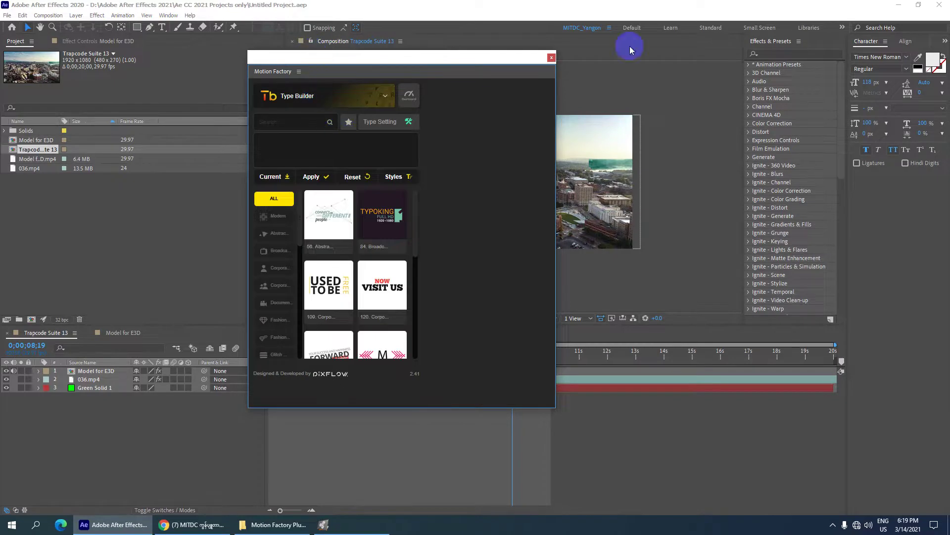
left_click(899, 5)
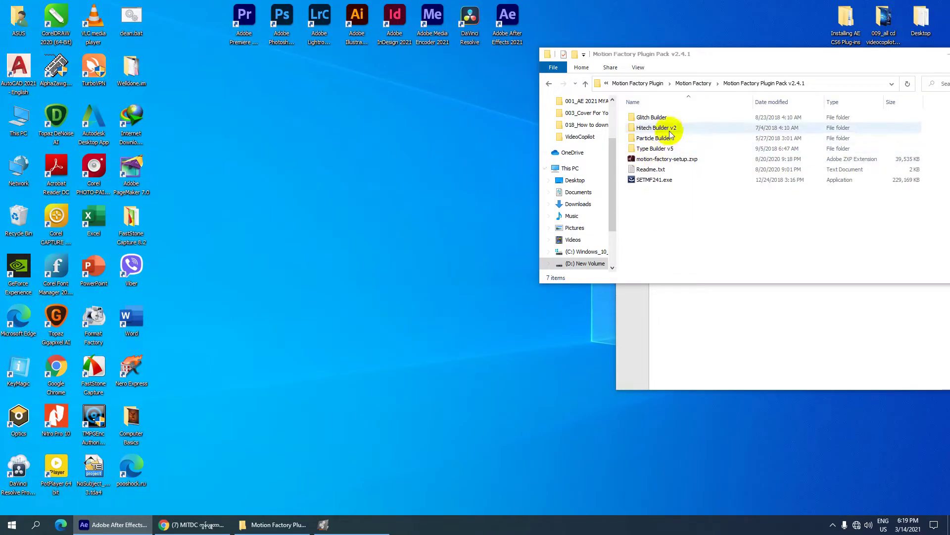
Select the Type Builder v5, Particle Builder, Hitech Builder v2 and Glitch Builder folders
left_click(656, 149)
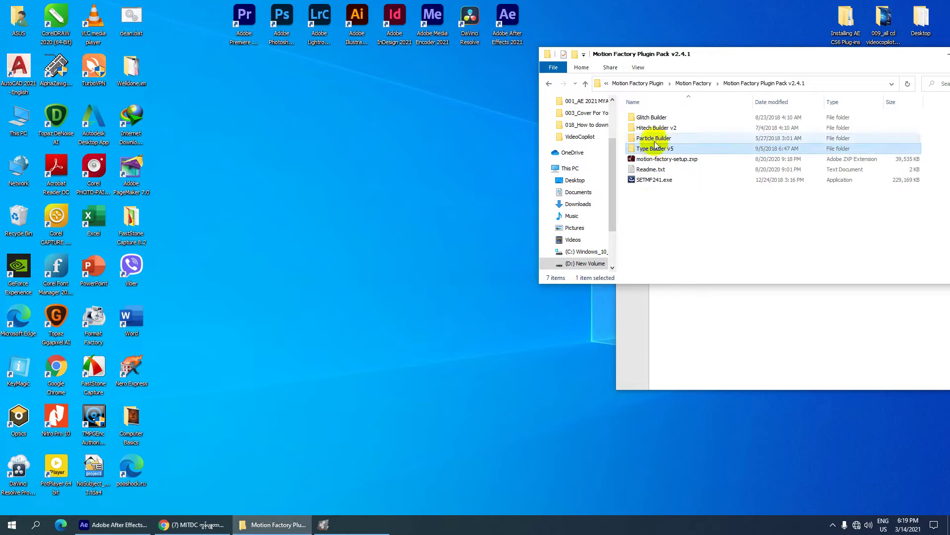
left_click(654, 139)
left_click(657, 129)
left_click(650, 118)
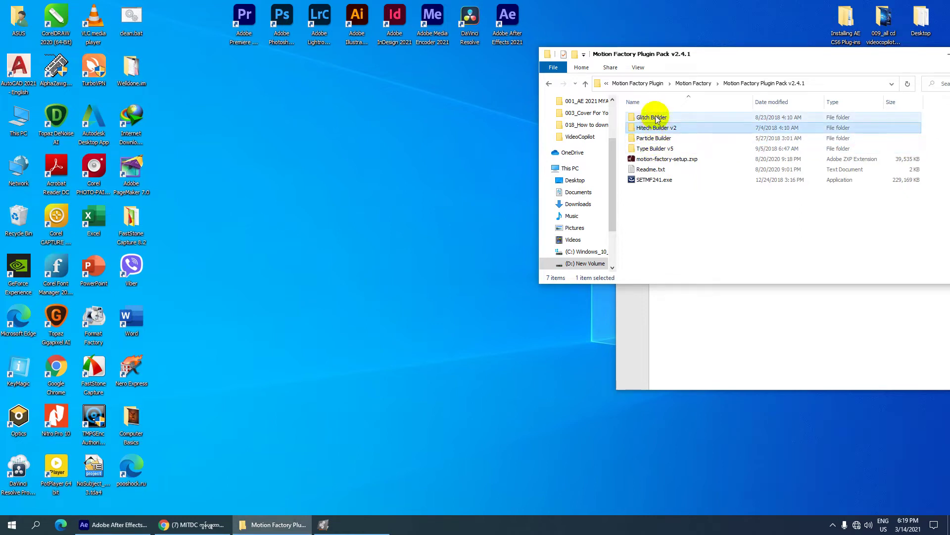
Return to After Effects and switch the Motion Factory panel to Actionfx Builder presets
left_click(147, 526)
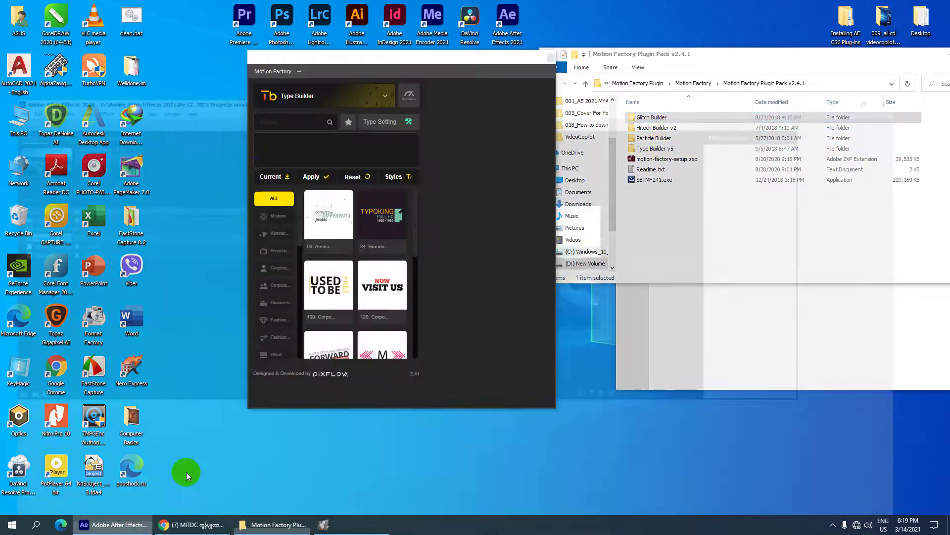
left_click(319, 93)
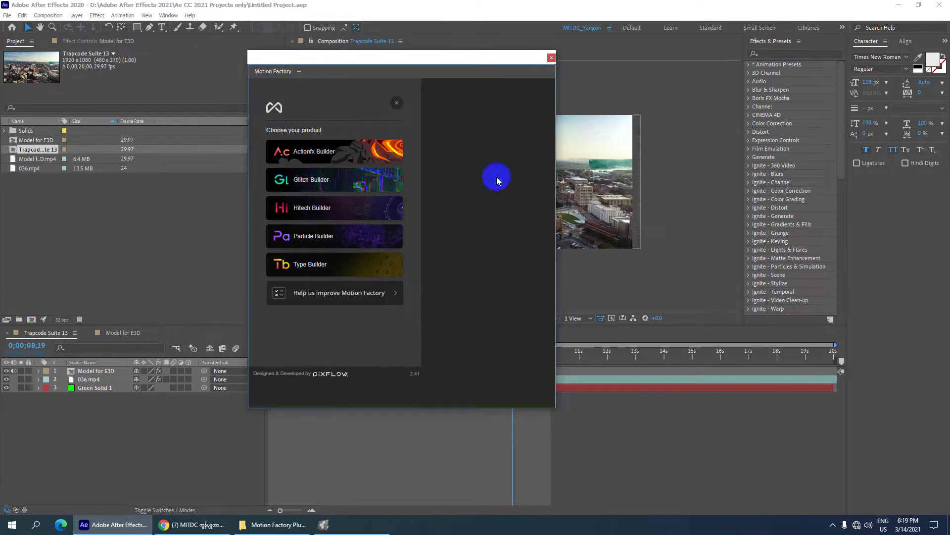
left_click_drag(465, 59, 361, 62)
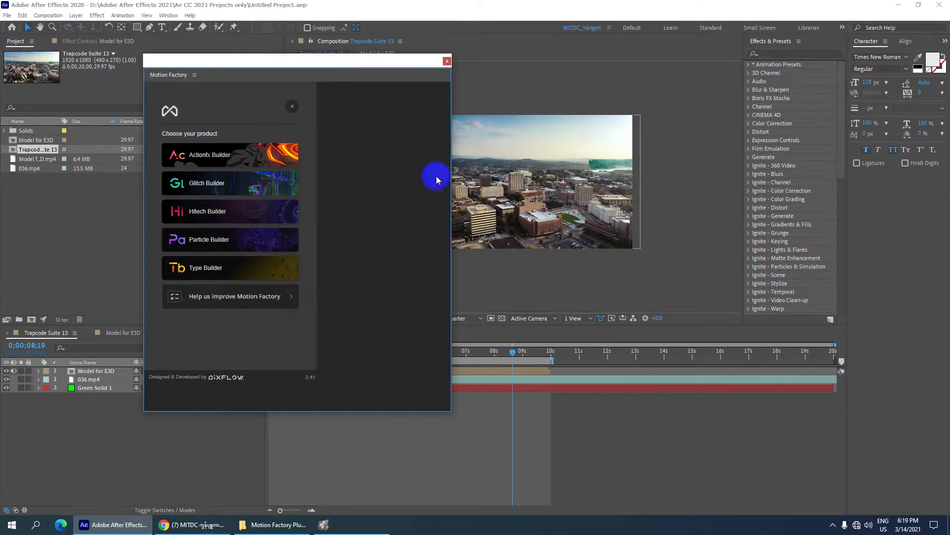
left_click(221, 152)
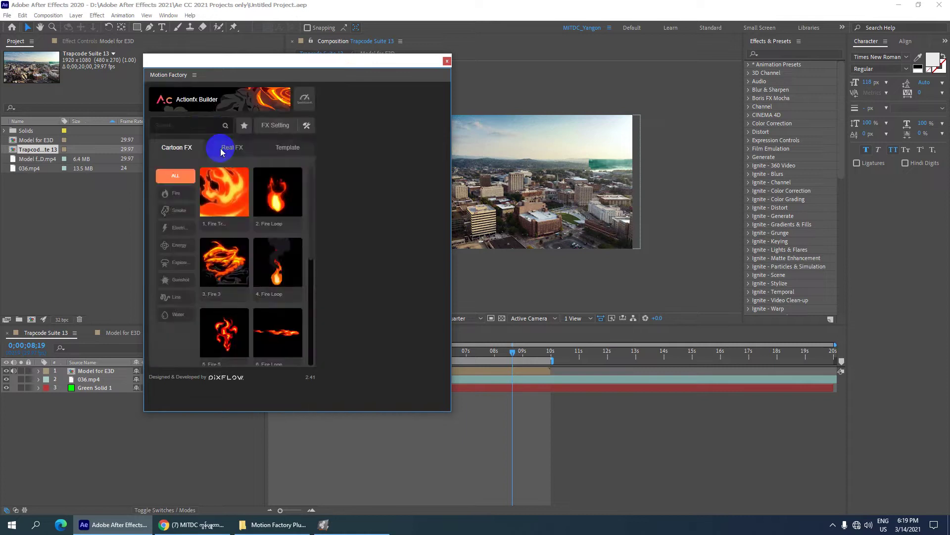
left_click(242, 105)
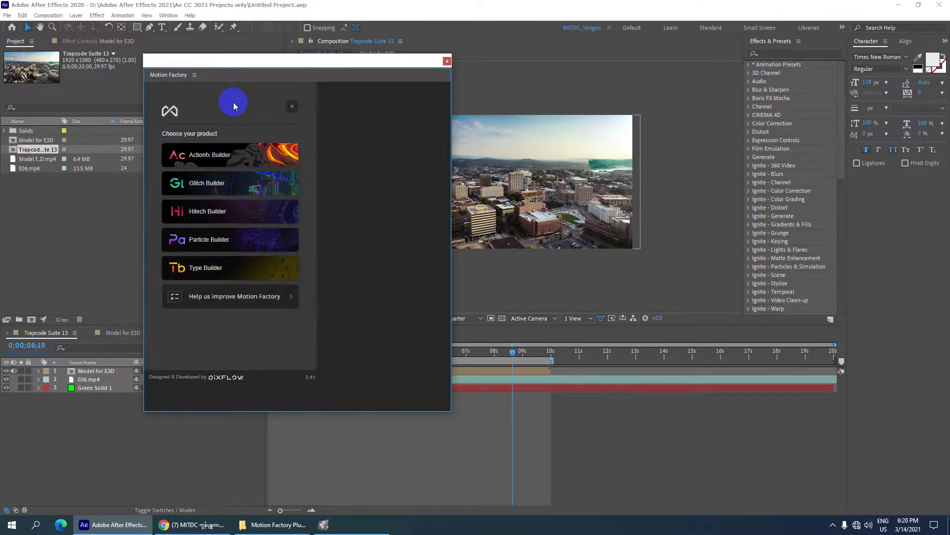
left_click(292, 106)
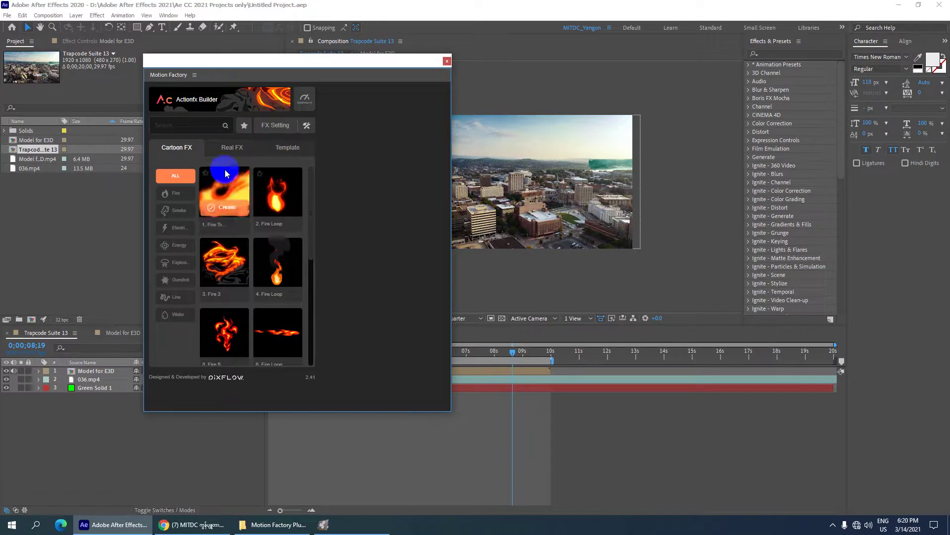
Filter Actionfx Builder to Real FX Fire presets and reposition the panel
left_click(170, 193)
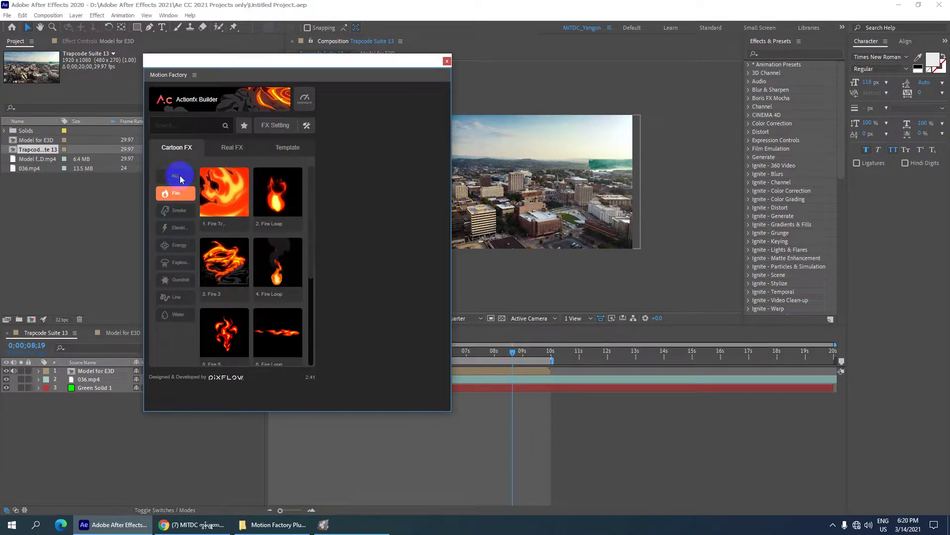
mouse_move(267, 247)
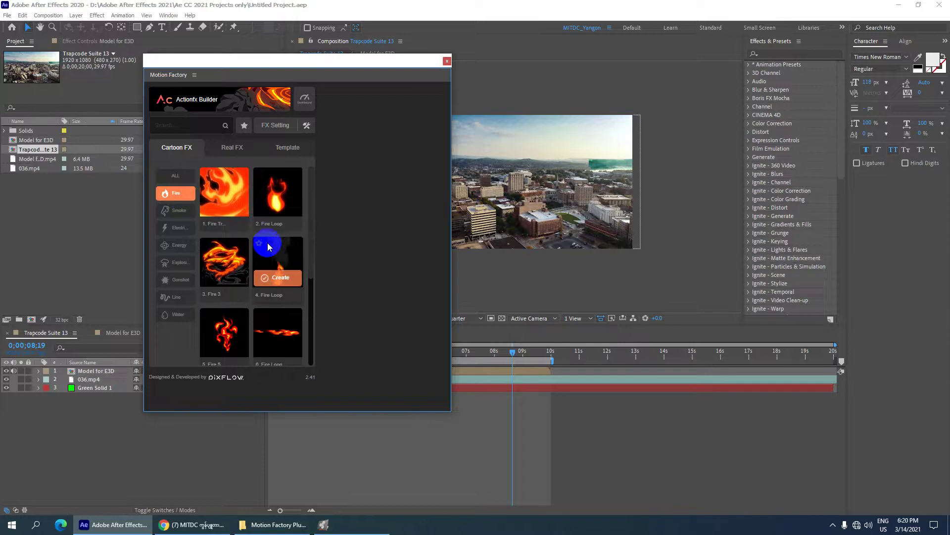
left_click(232, 147)
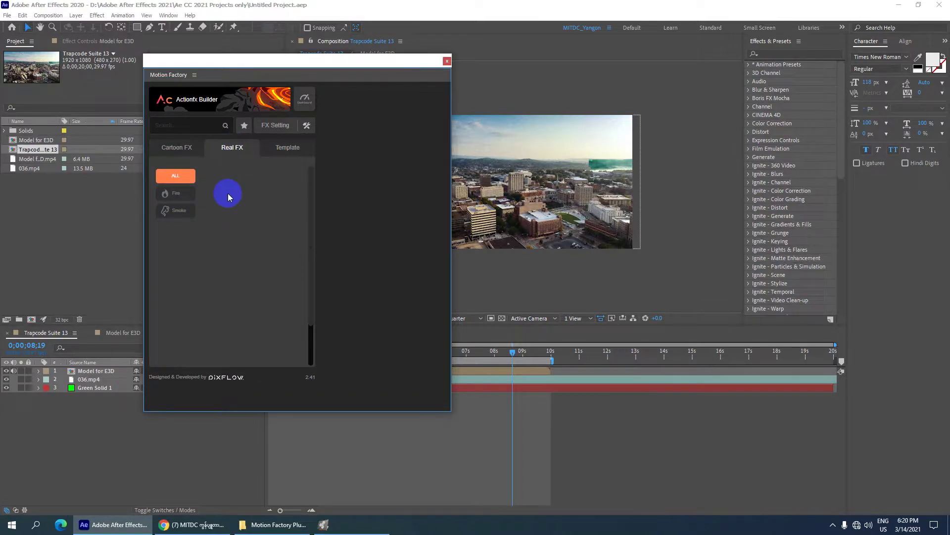
scroll(250, 228, "down", 1)
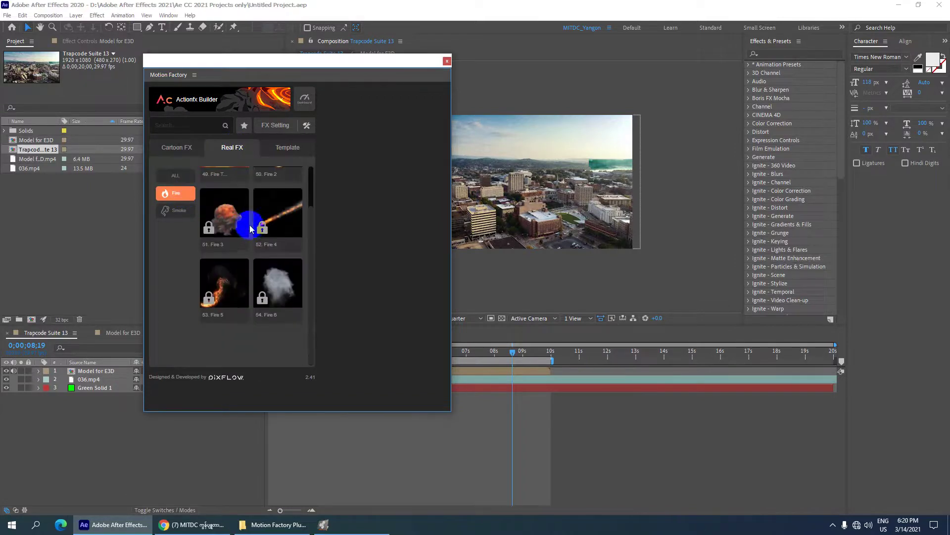
scroll(249, 222, "up", 1)
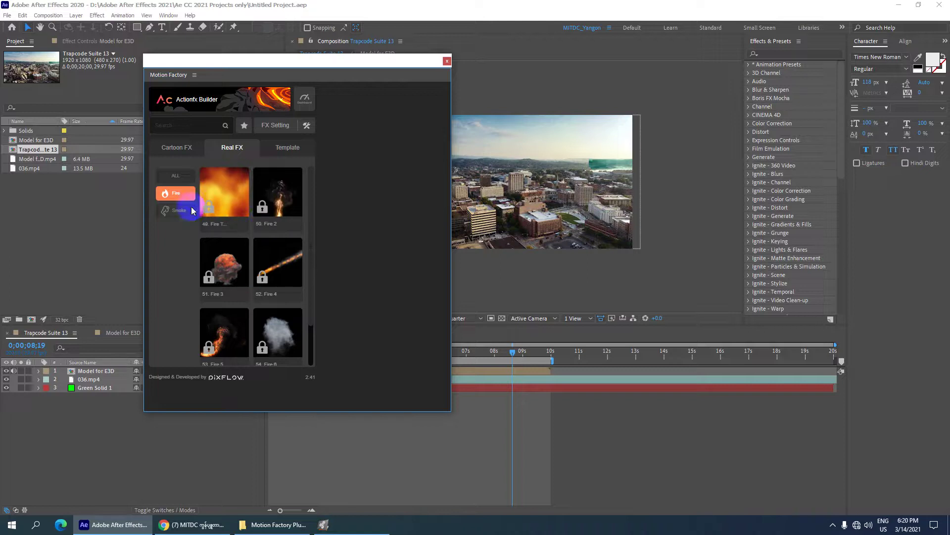
left_click_drag(242, 60, 296, 60)
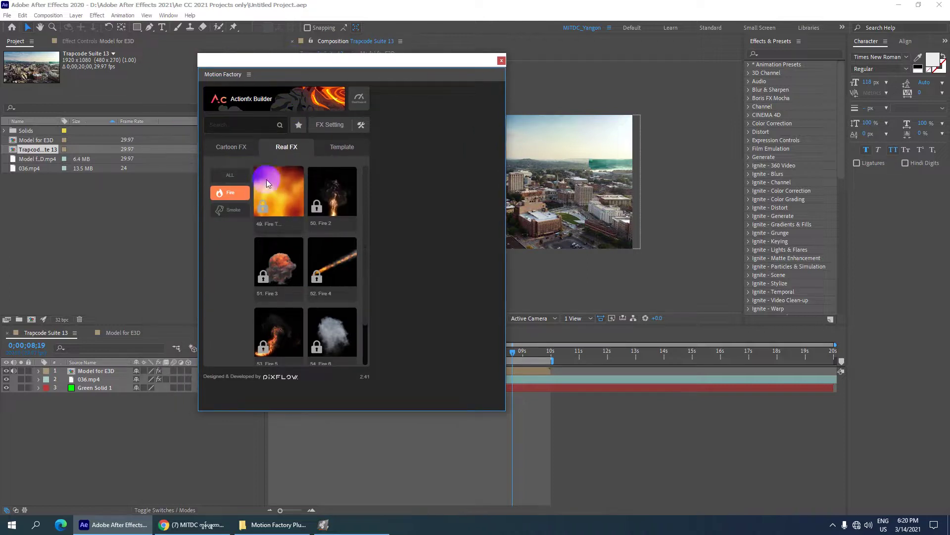
Open the Motion Factory dashboard and place it beside the Motion Factory panel
left_click(360, 99)
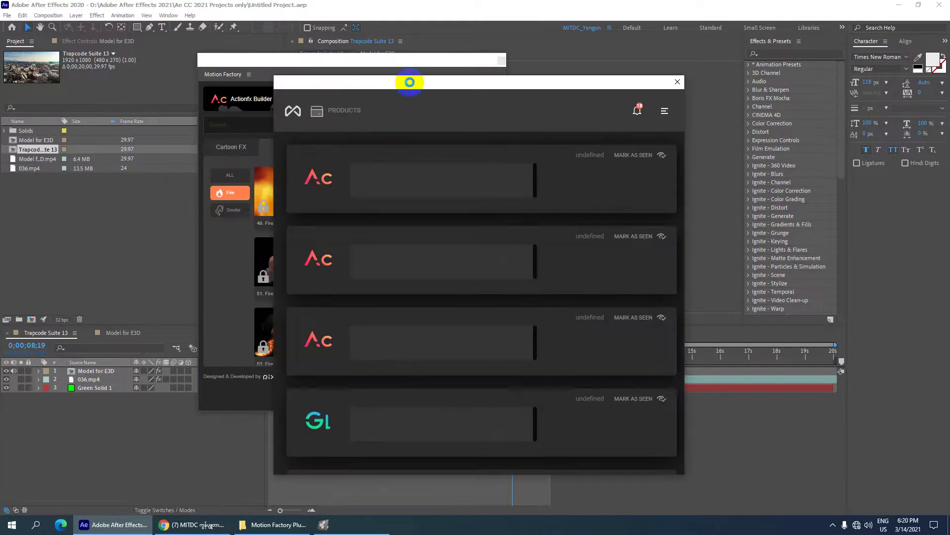
left_click_drag(409, 82, 582, 51)
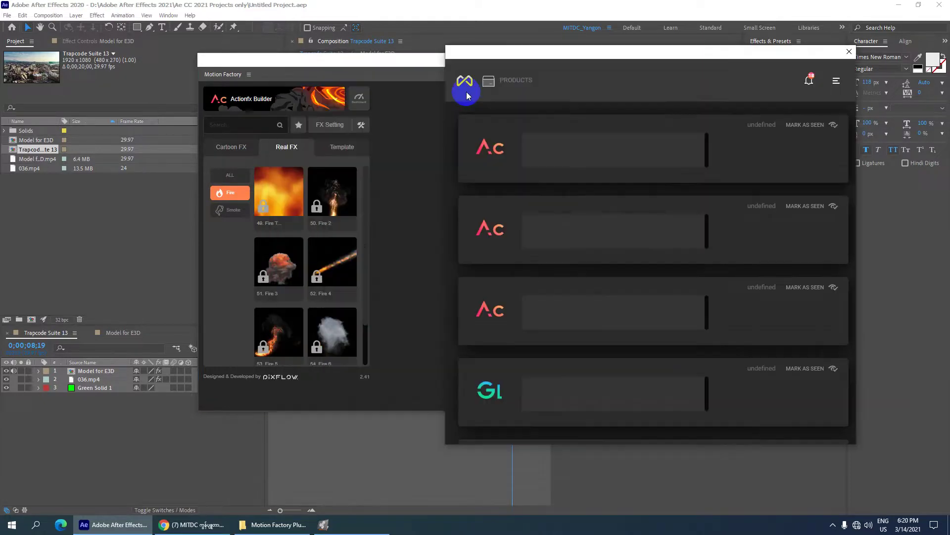
left_click_drag(517, 69, 561, 66)
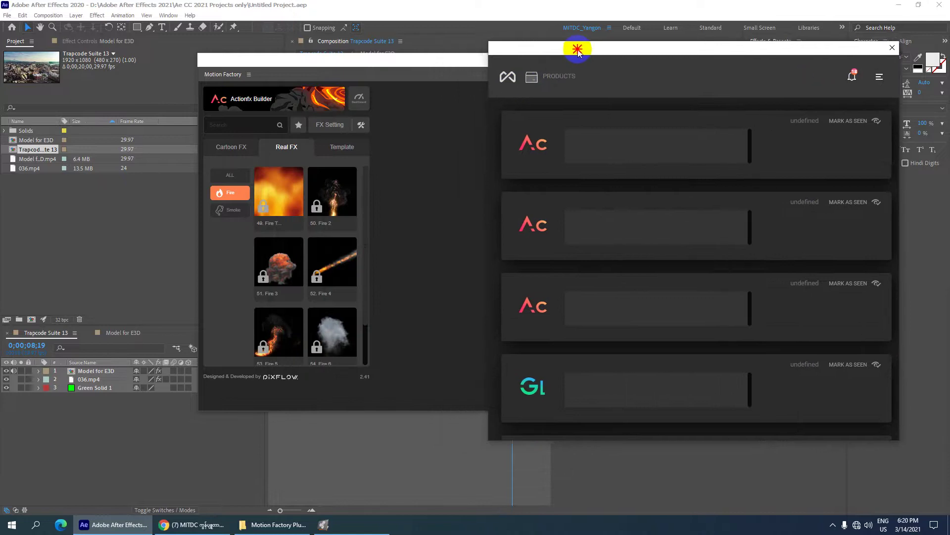
left_click_drag(433, 61, 319, 63)
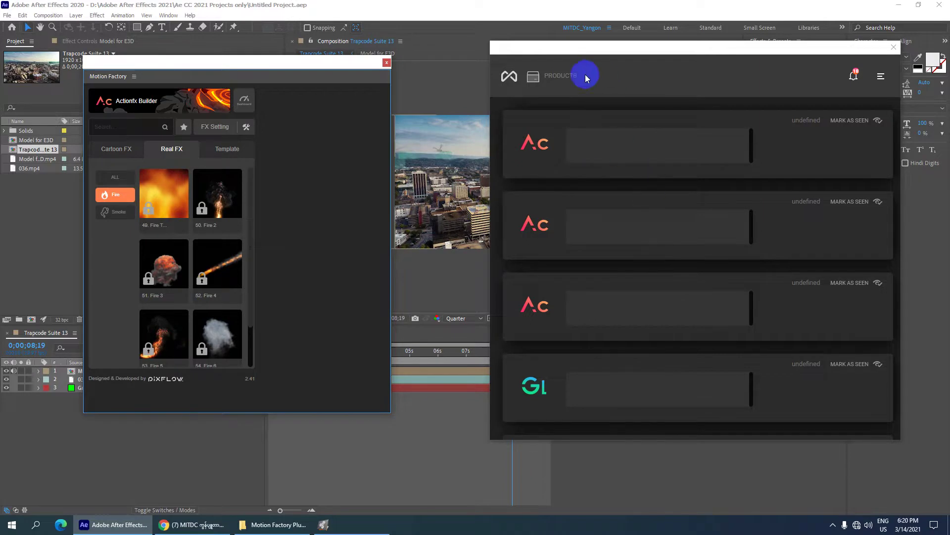
Show the dashboard's product list and expand Particle Builder, showing 1/4 packages installed
left_click(564, 76)
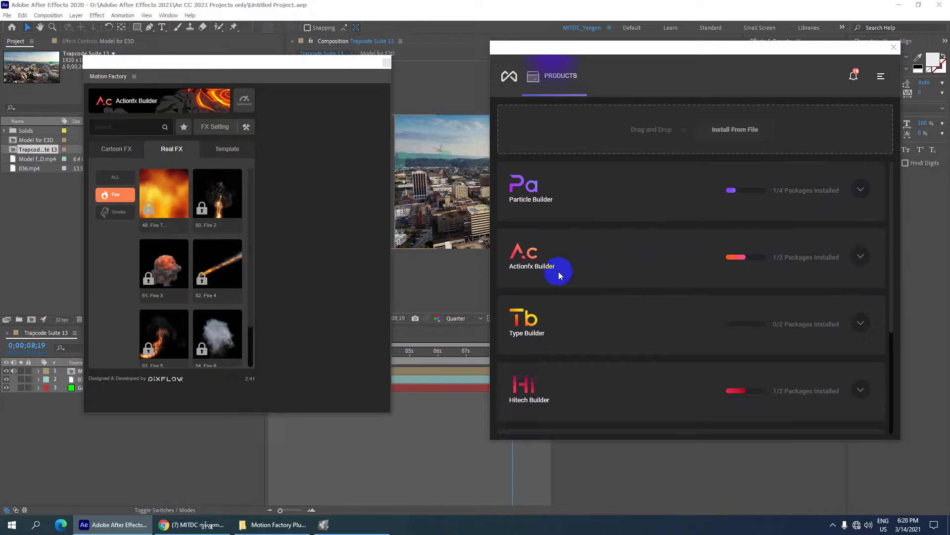
scroll(560, 276, "down", 2)
scroll(549, 297, "down", 3)
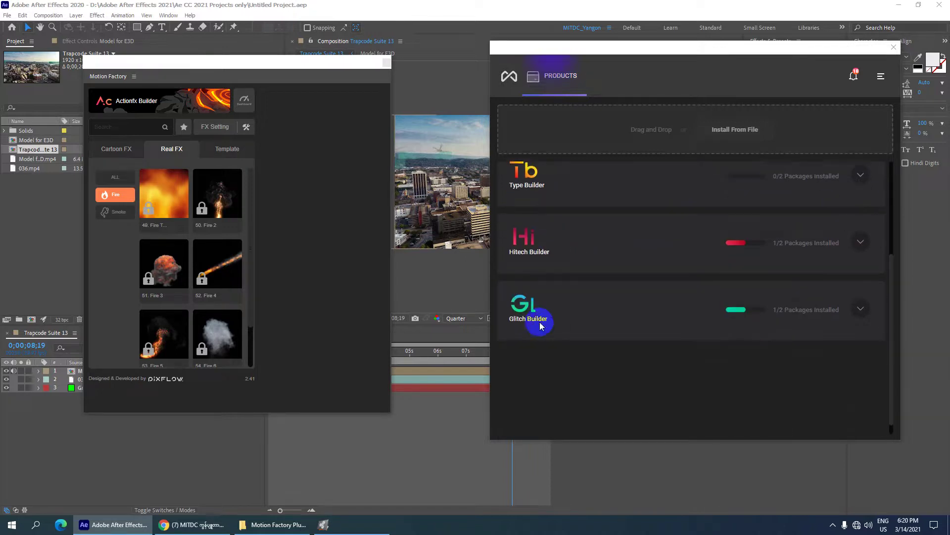
scroll(544, 320, "up", 2)
scroll(544, 319, "up", 2)
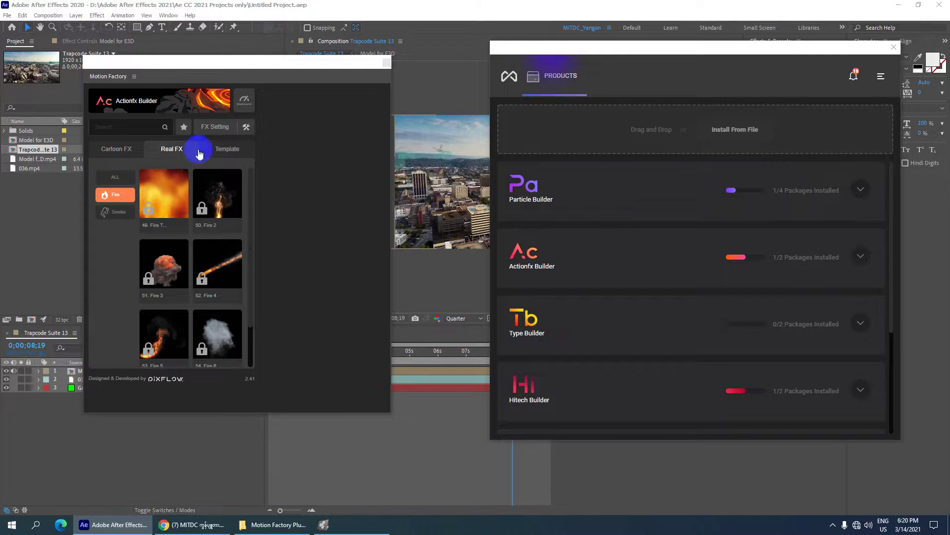
left_click(686, 186)
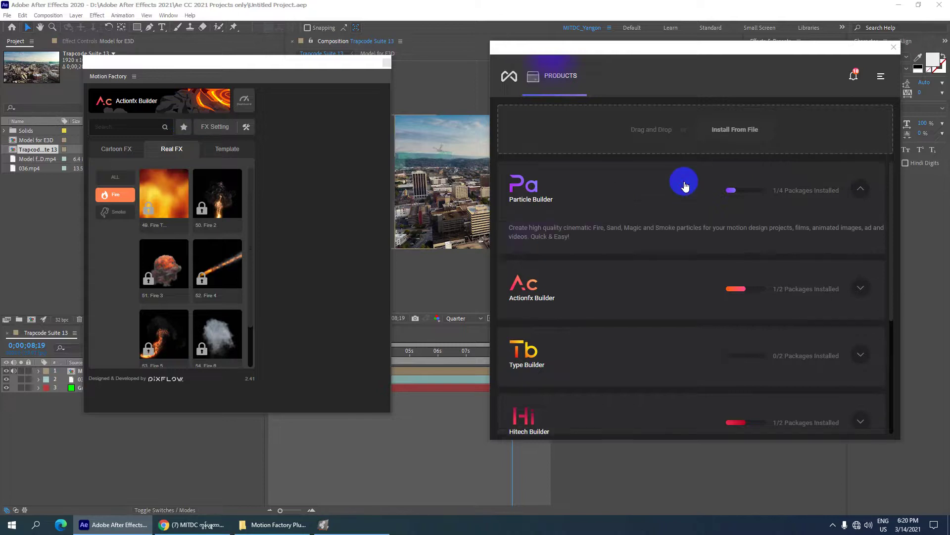
scroll(703, 270, "down", 3)
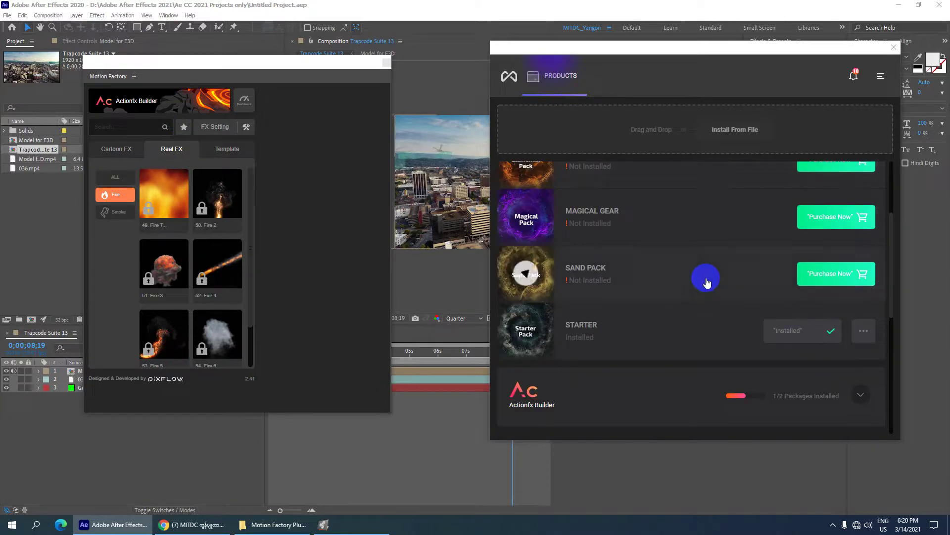
mouse_move(590, 331)
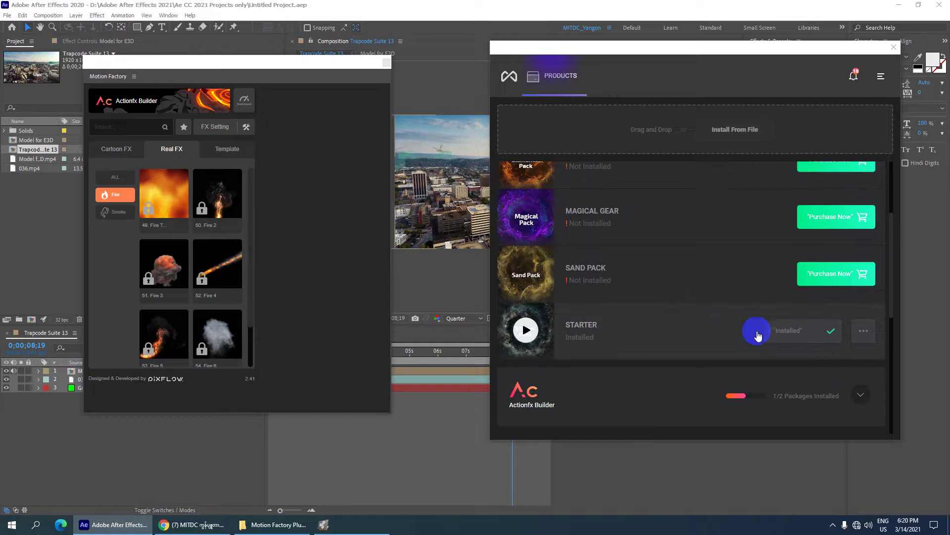
scroll(738, 324, "up", 3)
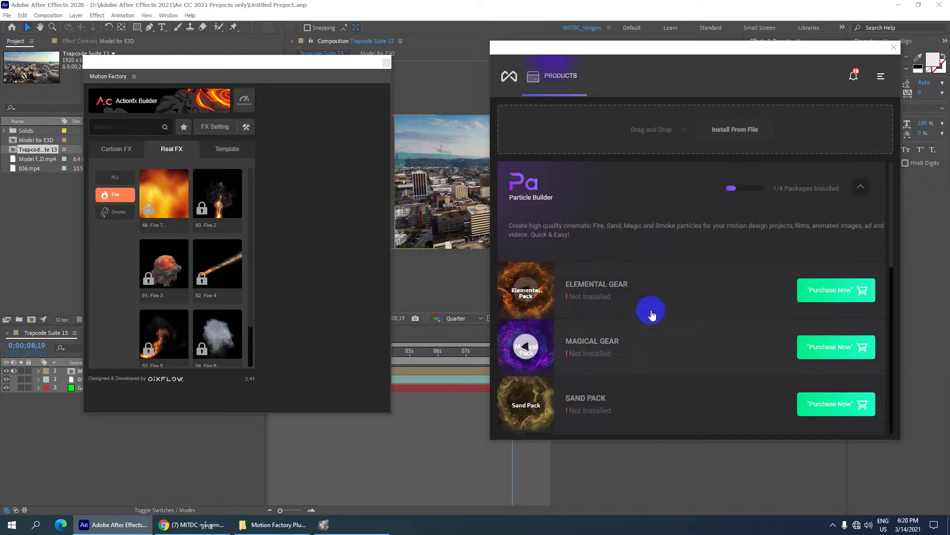
mouse_move(625, 303)
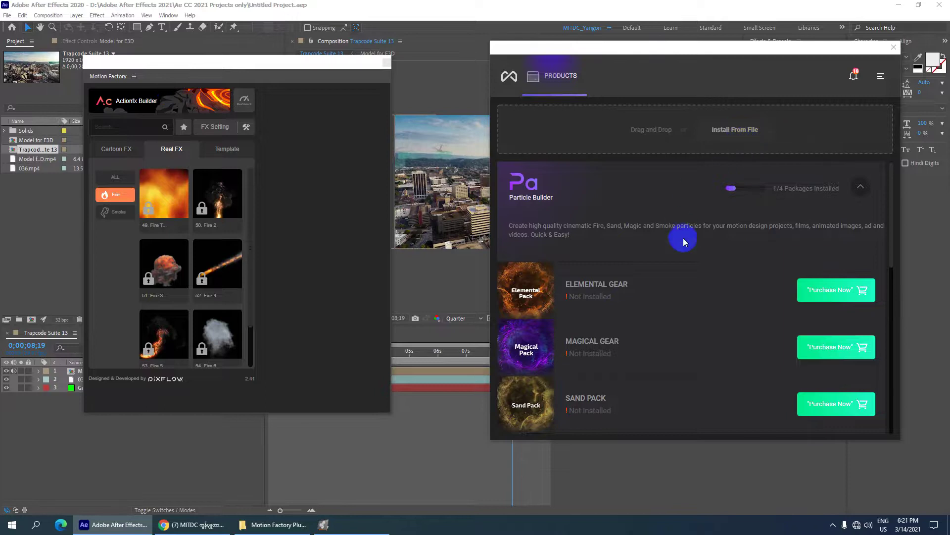
scroll(683, 233, "down", 2)
scroll(678, 225, "up", 2)
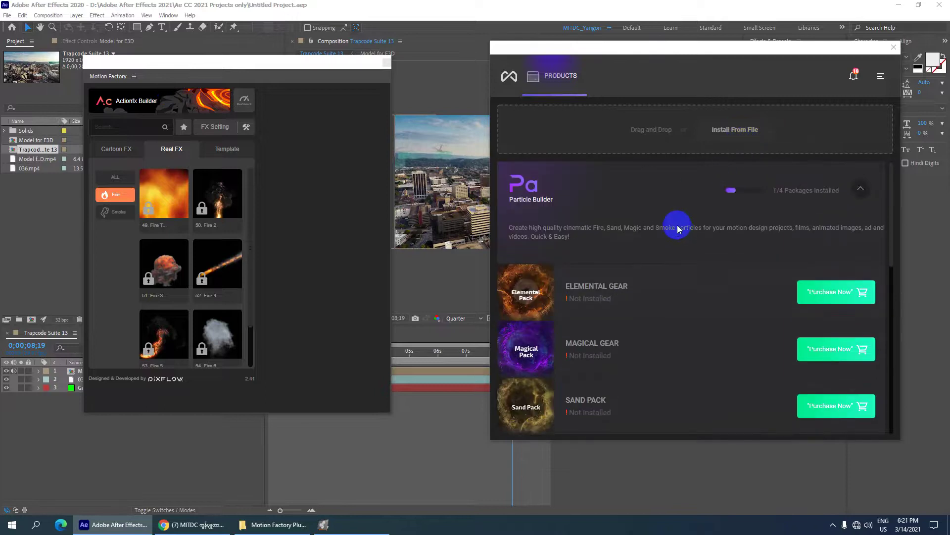
Start Install From File and browse D: to the Motion Factory install tutorial folder
left_click(738, 129)
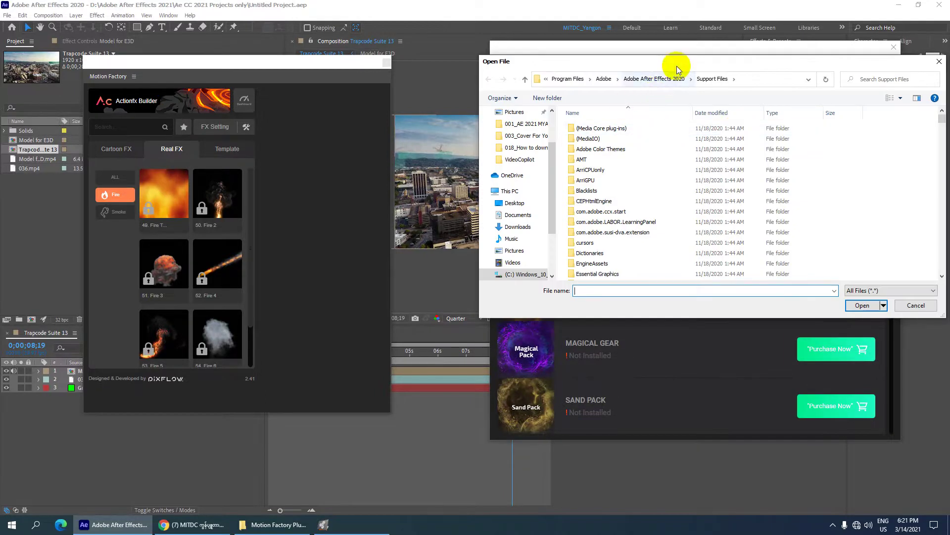
left_click_drag(678, 67, 250, 35)
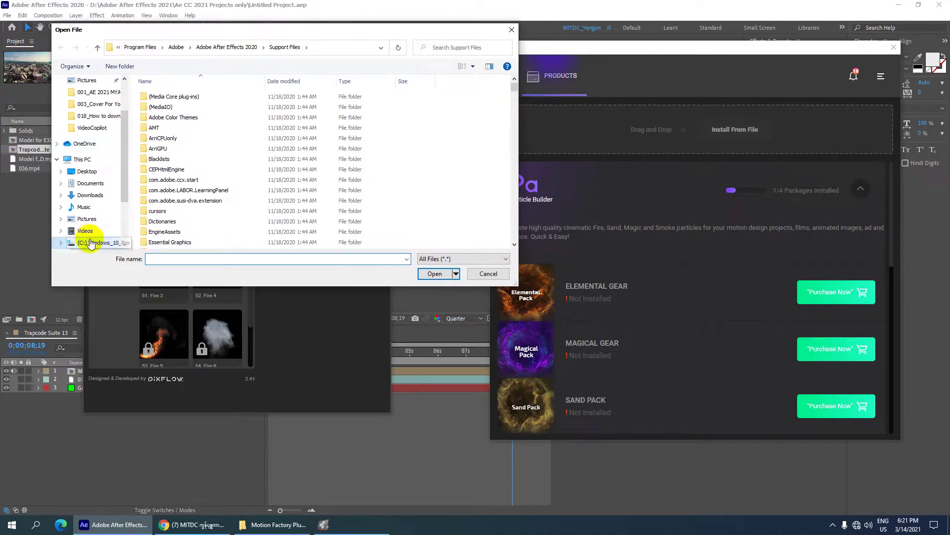
scroll(91, 238, "down", 1)
left_click(98, 231)
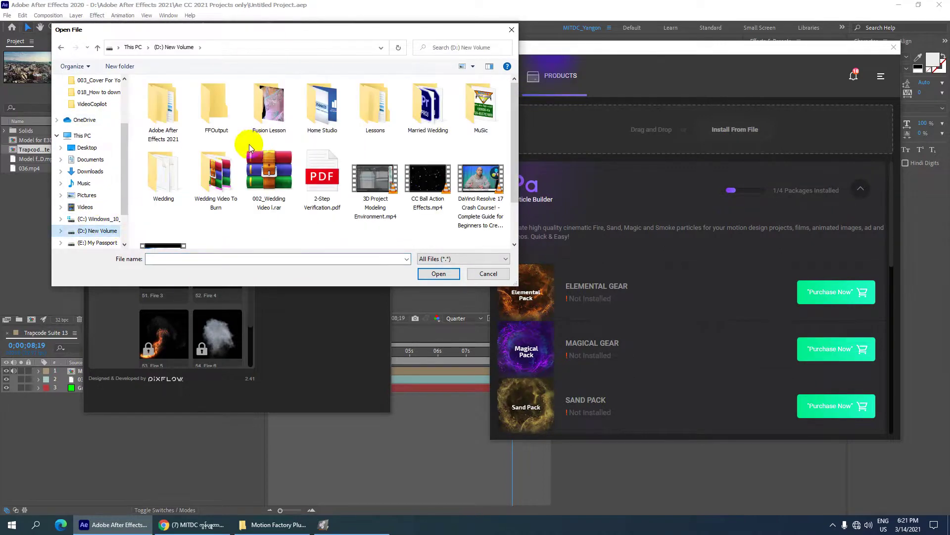
double_click(161, 106)
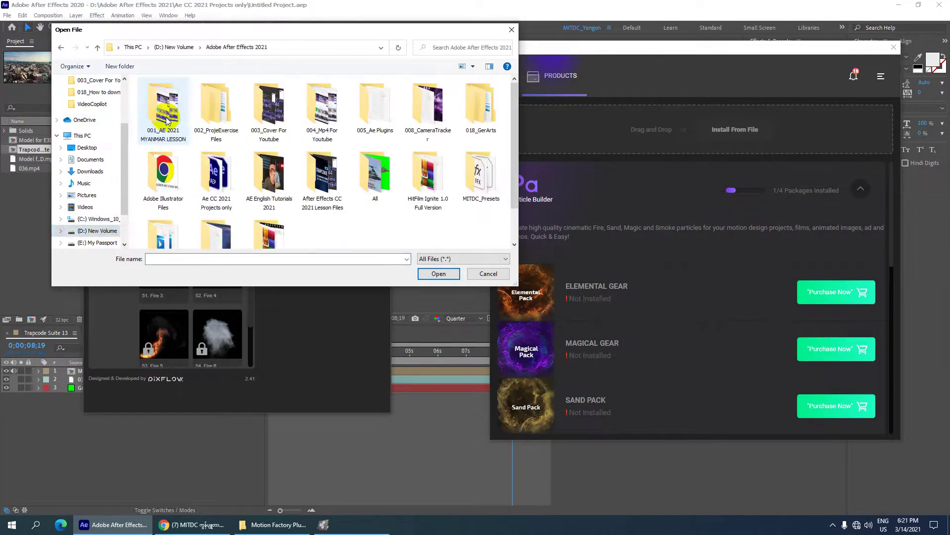
double_click(378, 114)
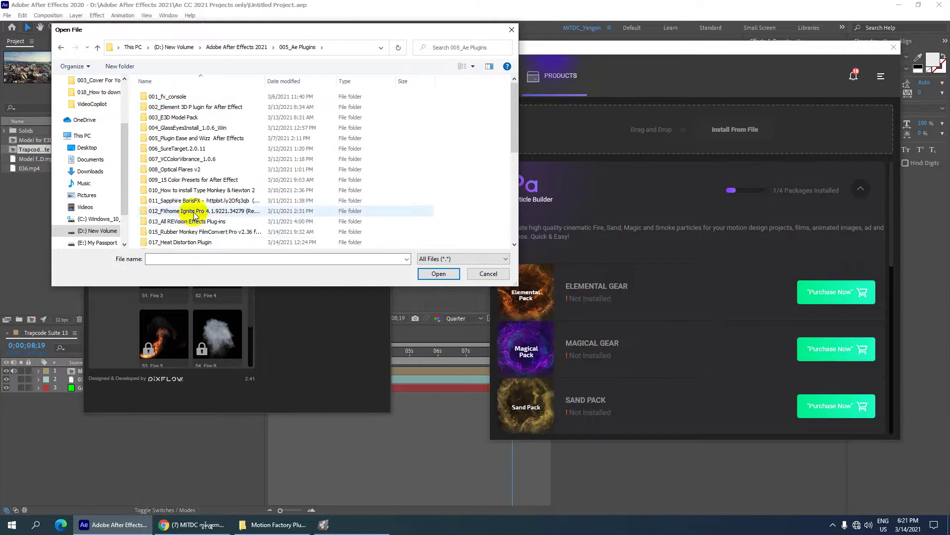
scroll(194, 238, "down", 1)
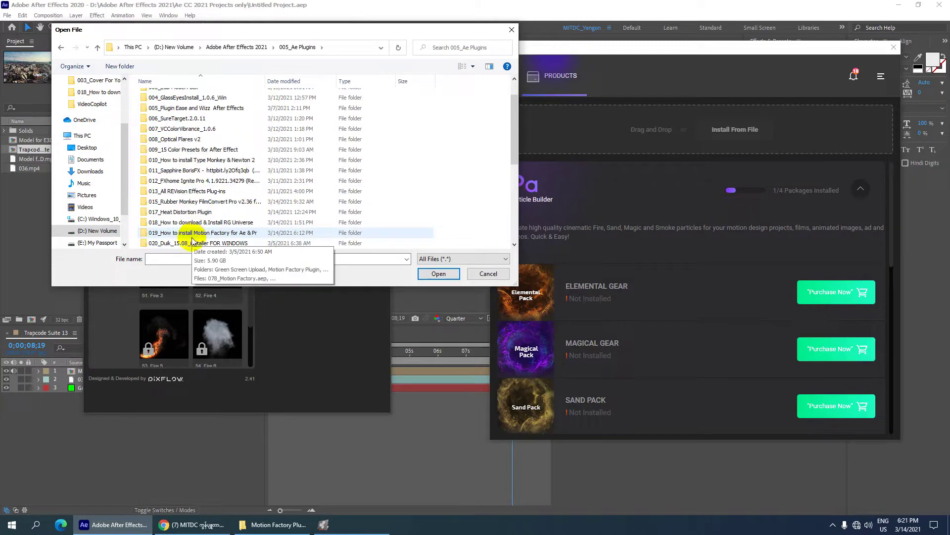
double_click(196, 232)
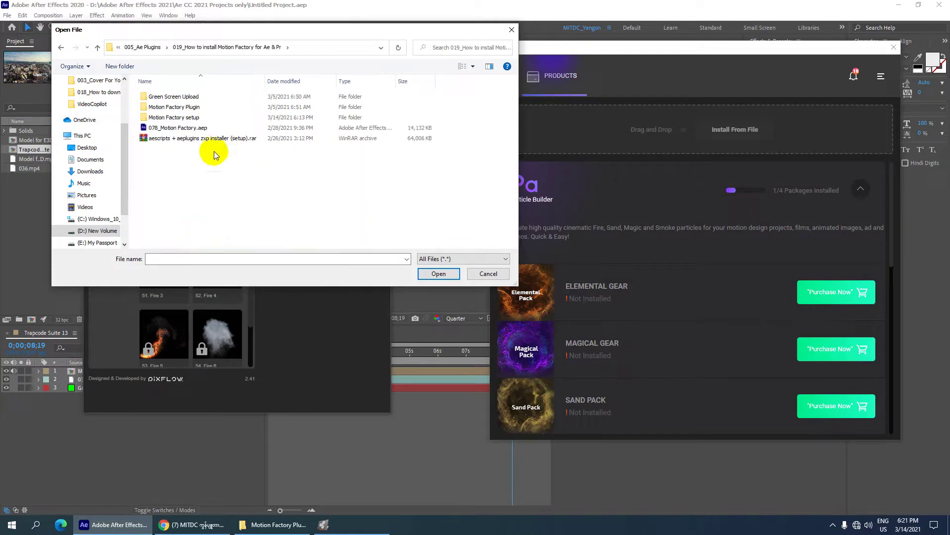
Install magical-gear.mfg from Motion Factory Plugin Pack v2.4.1 > Particle Builder and close the summary
double_click(200, 107)
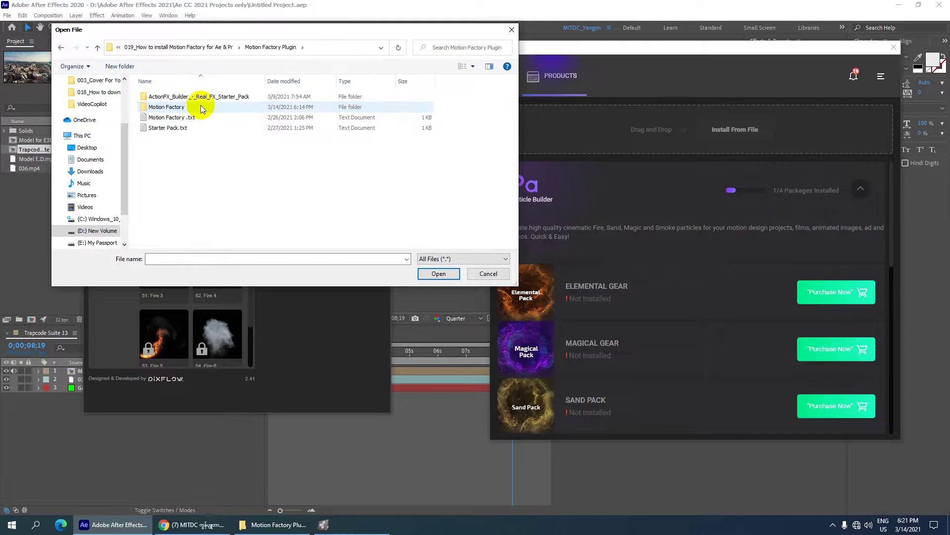
double_click(183, 107)
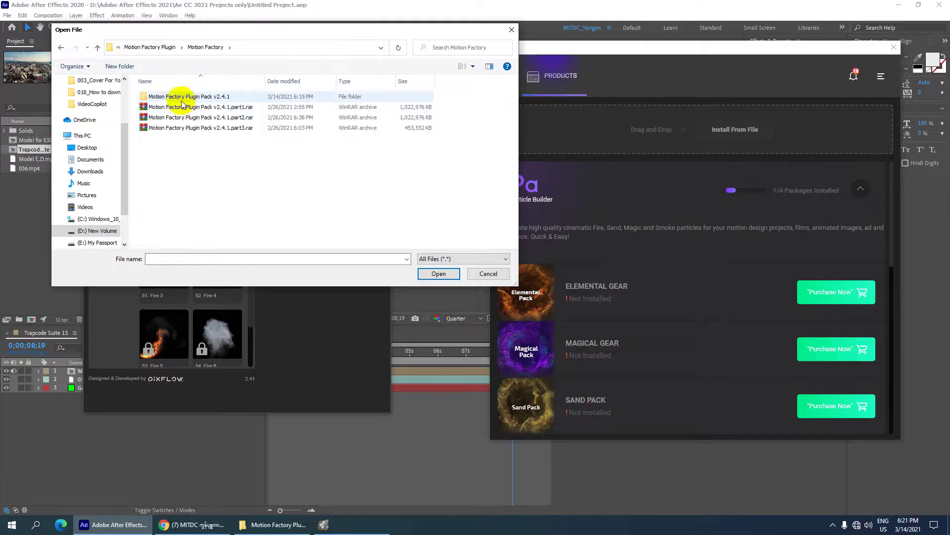
double_click(184, 98)
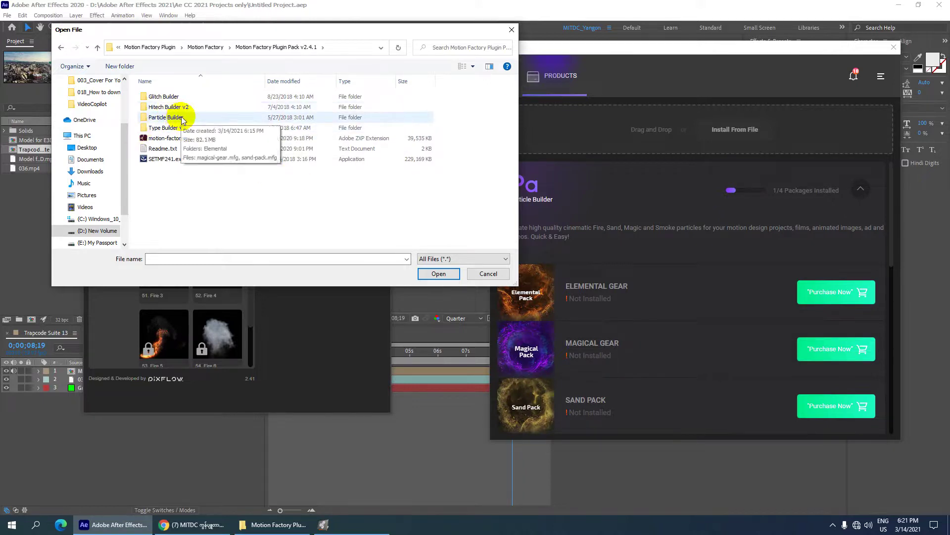
double_click(167, 118)
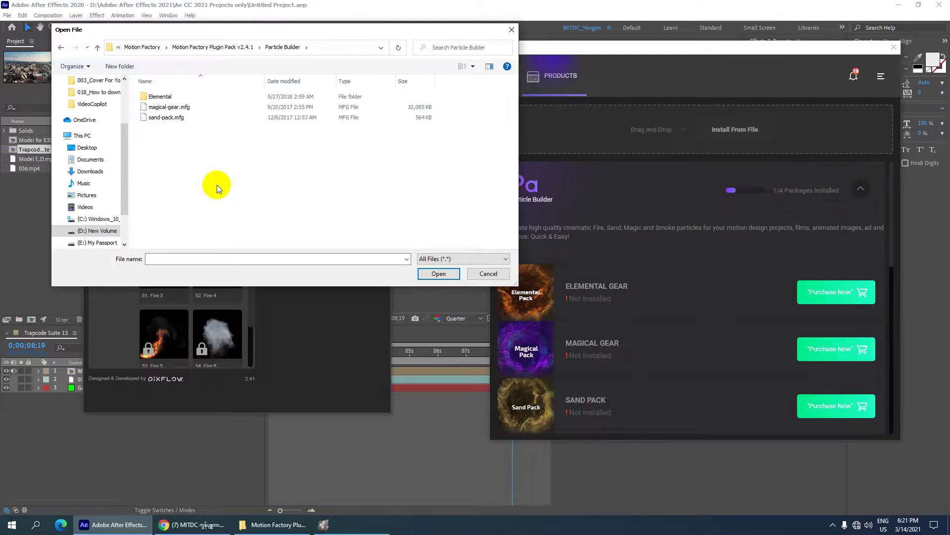
left_click(157, 108)
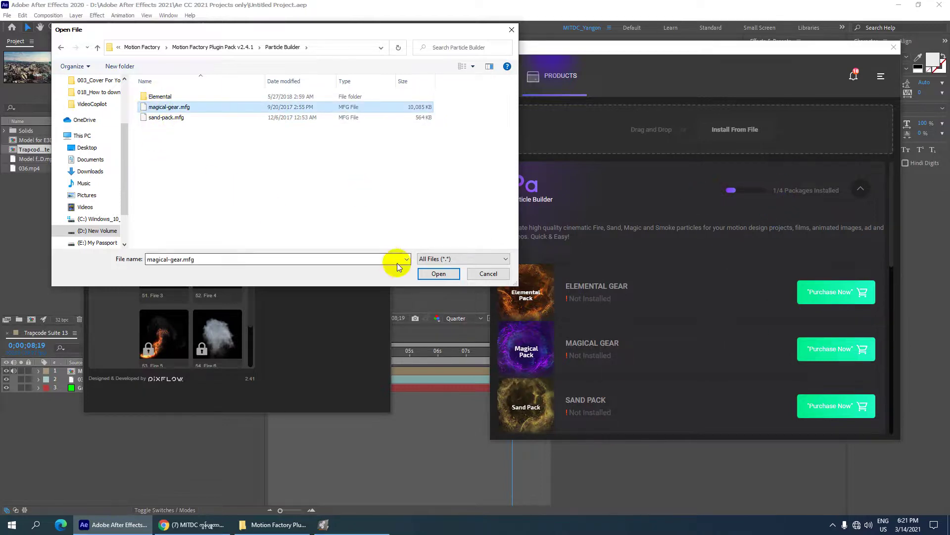
left_click(432, 272)
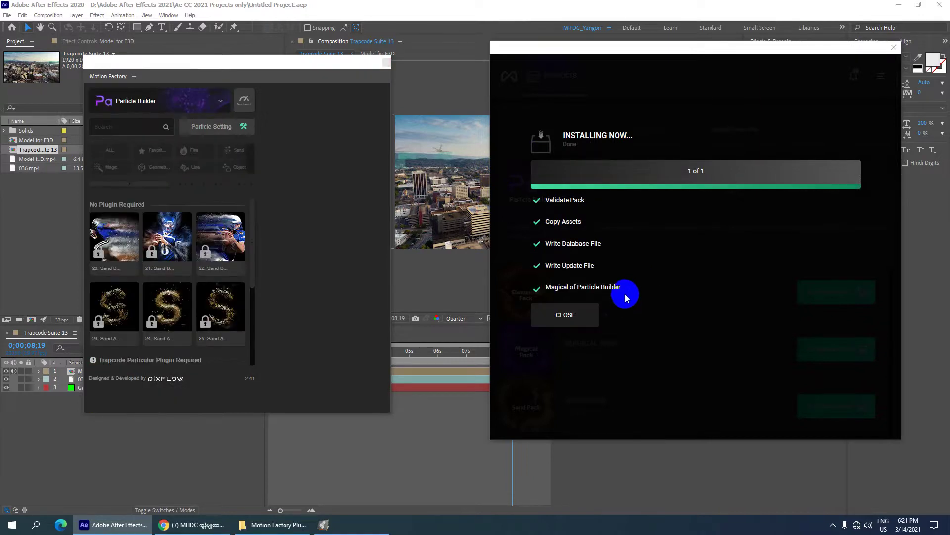
left_click(569, 314)
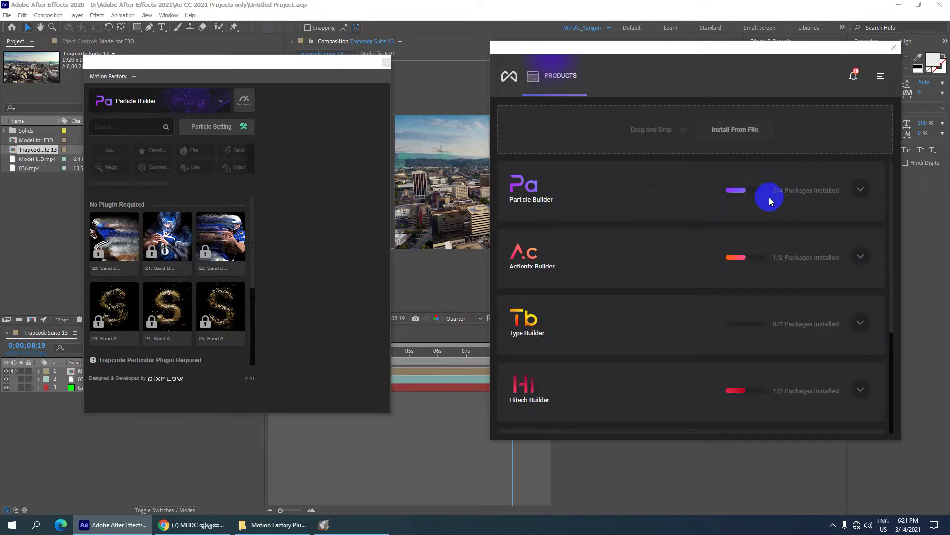
Install sand-pack.mfg from the Particle Builder folder and close the finished installation
left_click(735, 124)
left_click(155, 118)
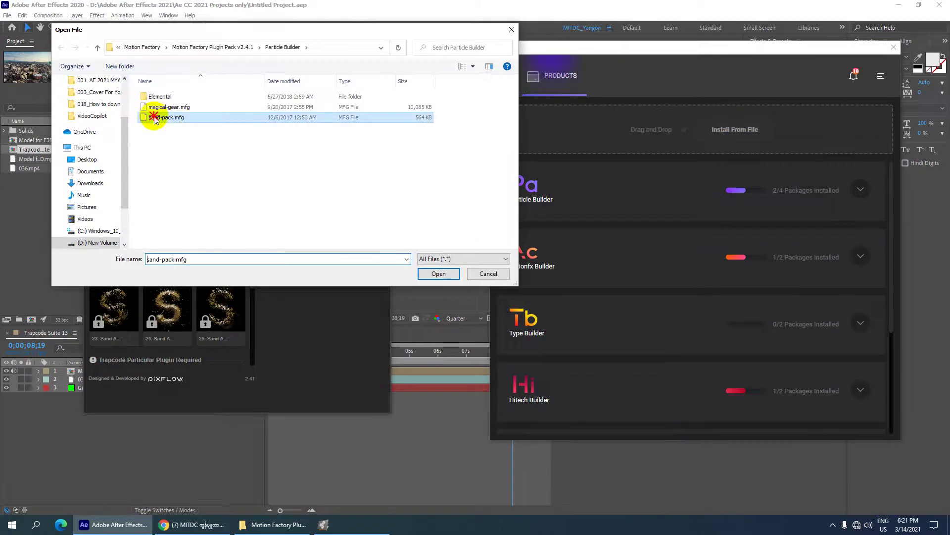
left_click(439, 273)
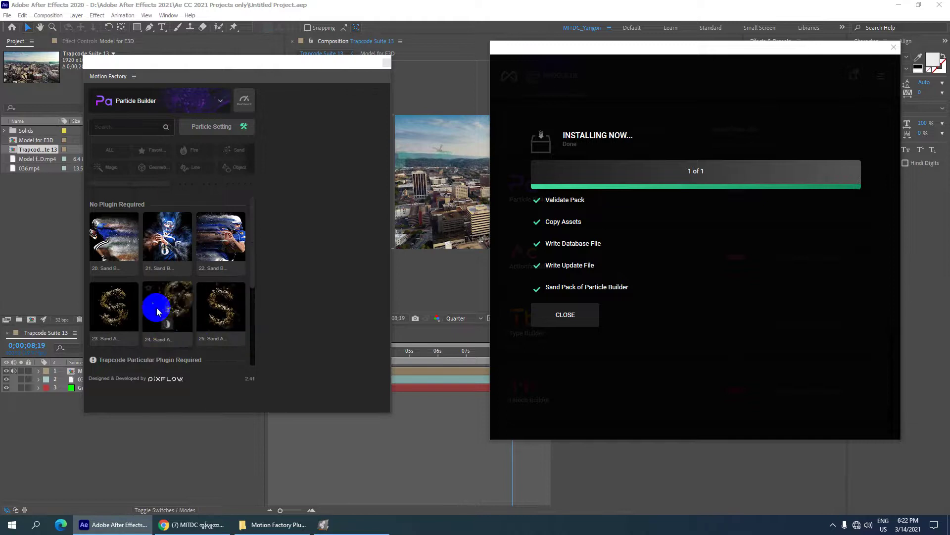
left_click(568, 316)
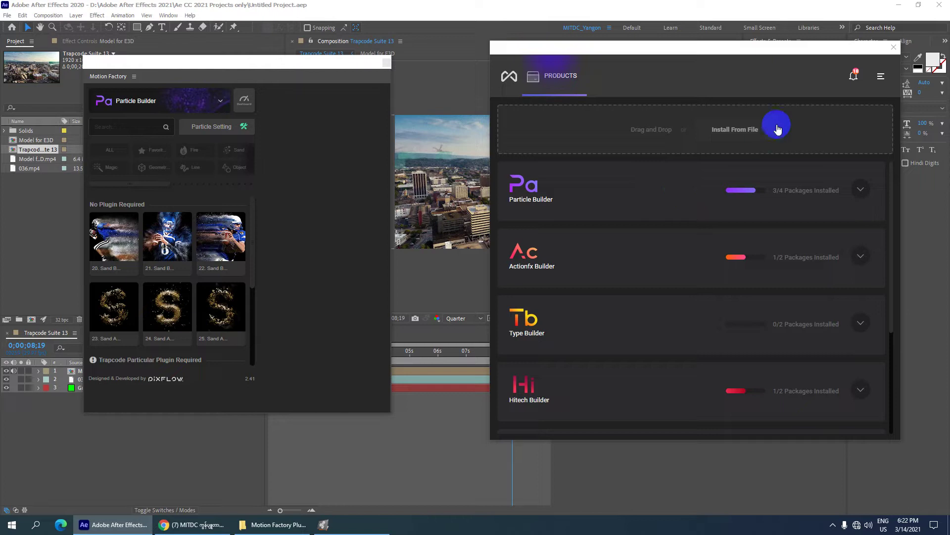
Install elemental.mfg from Elemental > Trapcode Particle v3.x, bringing Particle Builder to 4/4
left_click(794, 188)
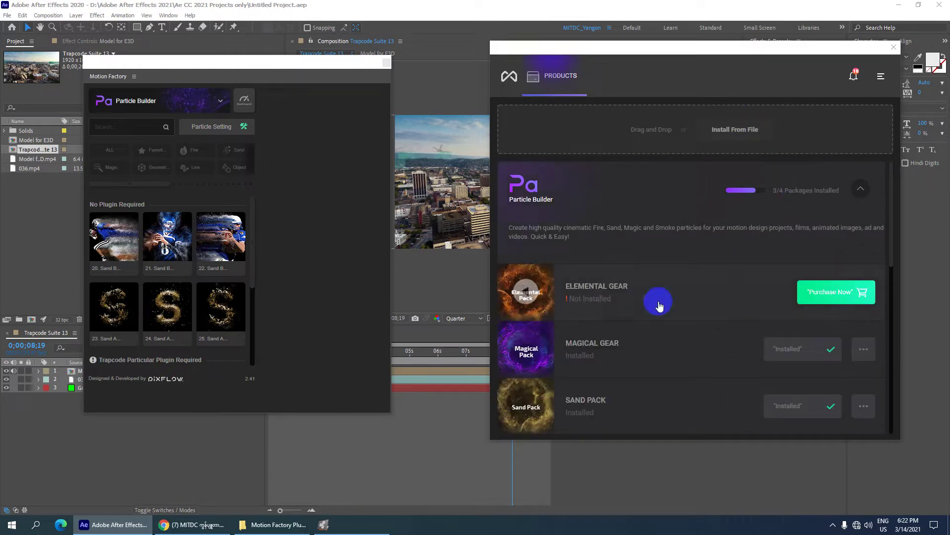
mouse_move(623, 307)
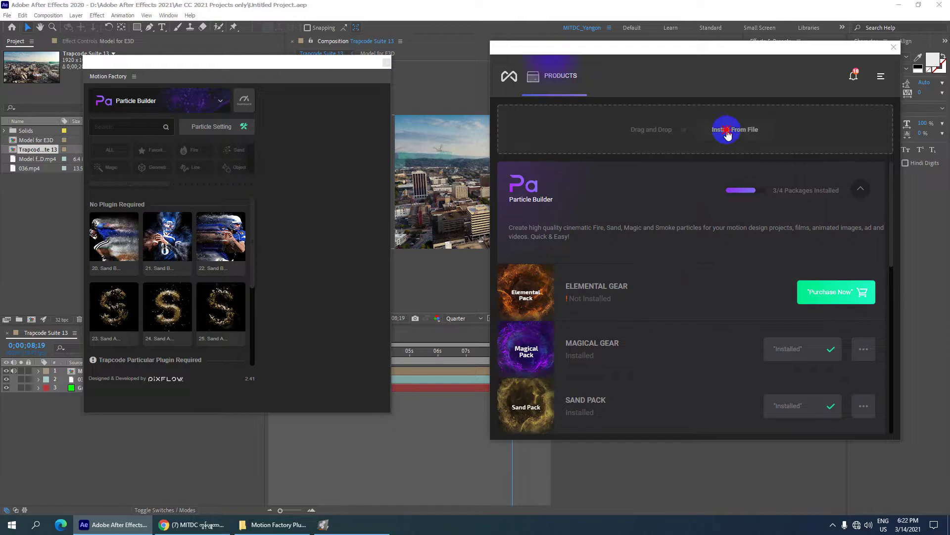
left_click(730, 128)
double_click(160, 96)
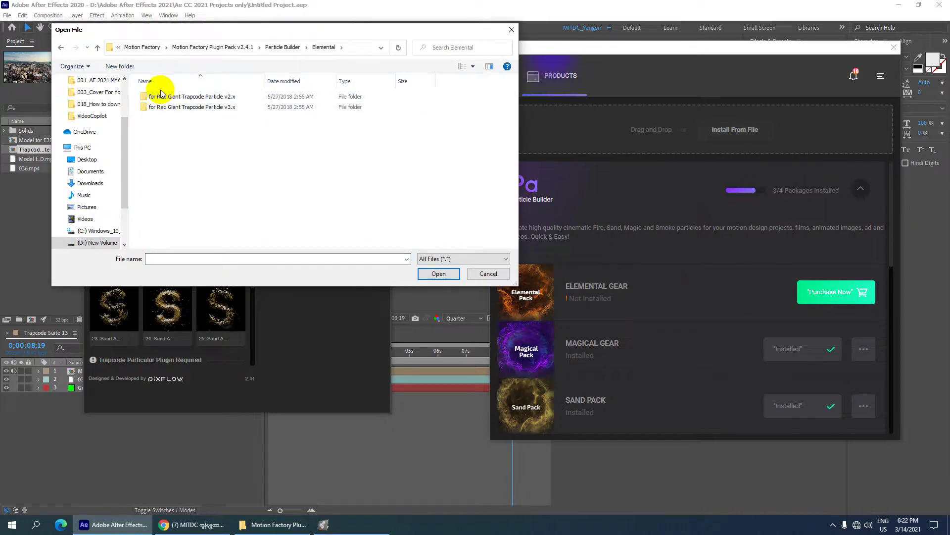
double_click(207, 106)
left_click(193, 99)
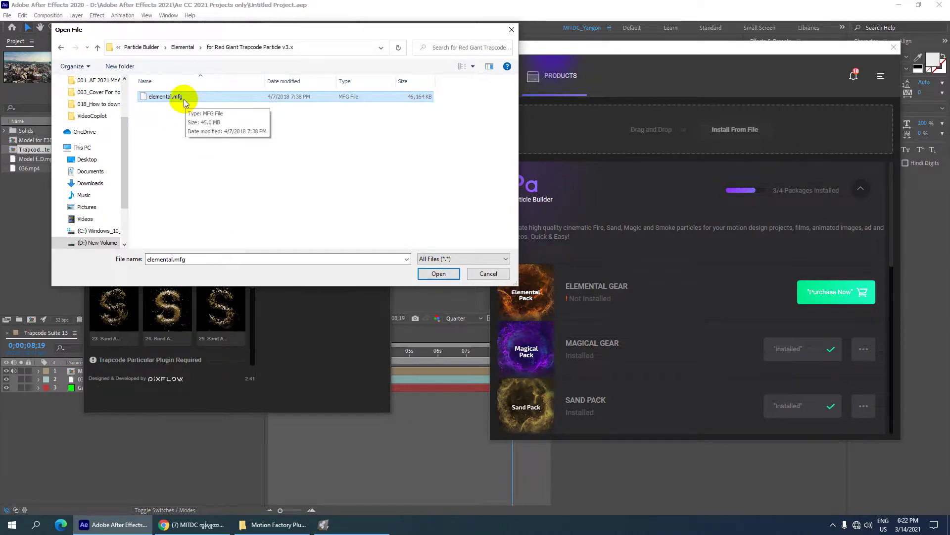
left_click(439, 273)
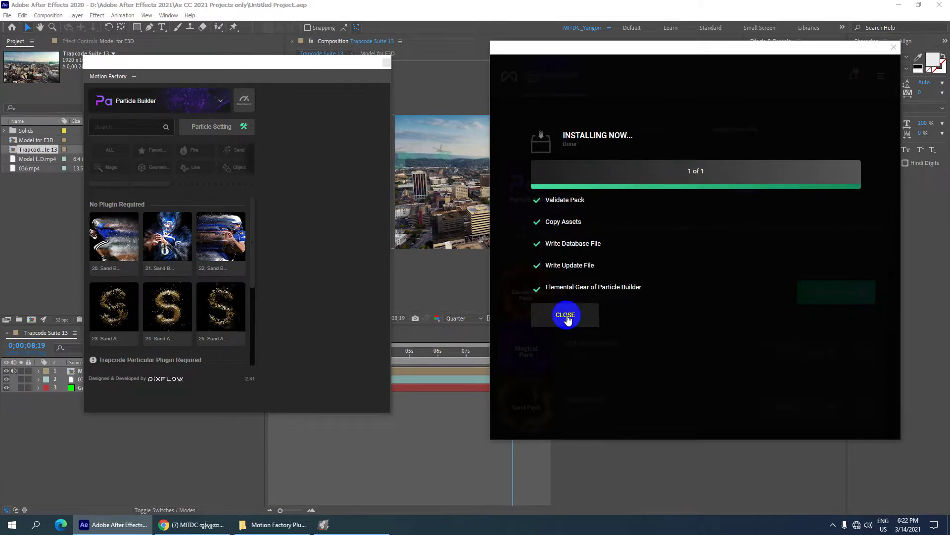
left_click(569, 317)
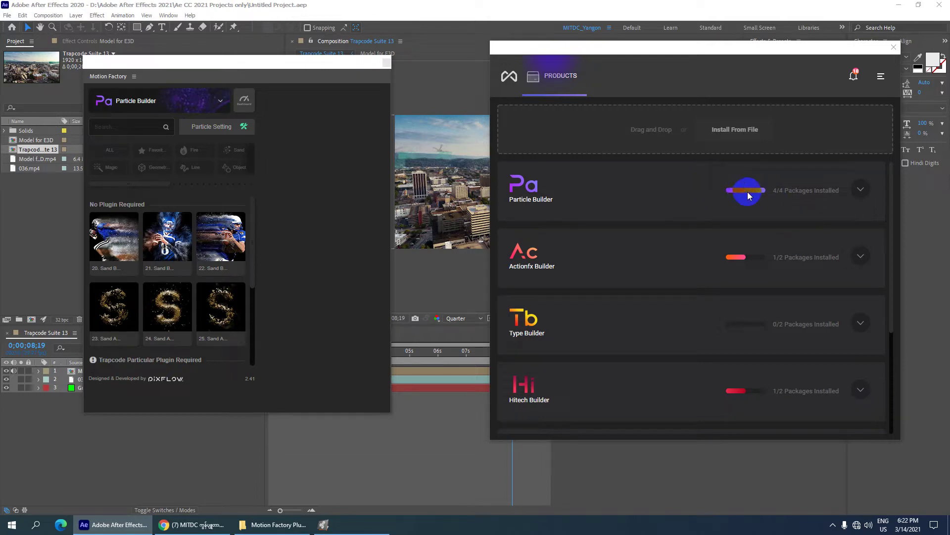
Expand Actionfx Builder's packages and bring up the Motion Factory product chooser
scroll(753, 207, "down", 1)
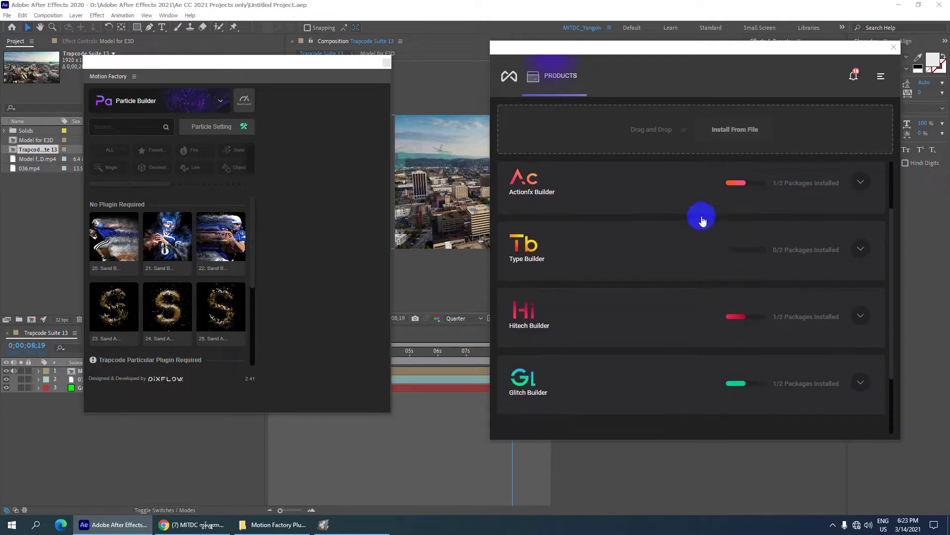
left_click(666, 188)
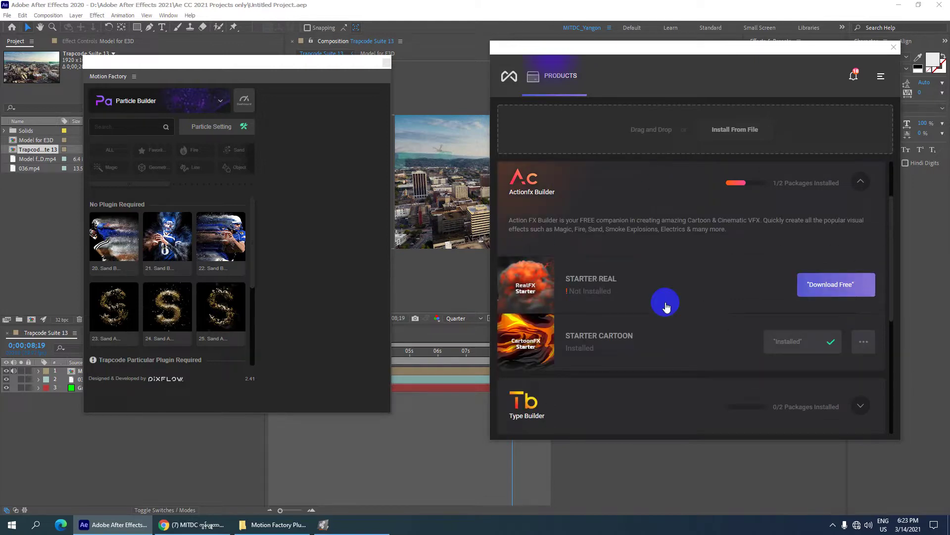
left_click(131, 100)
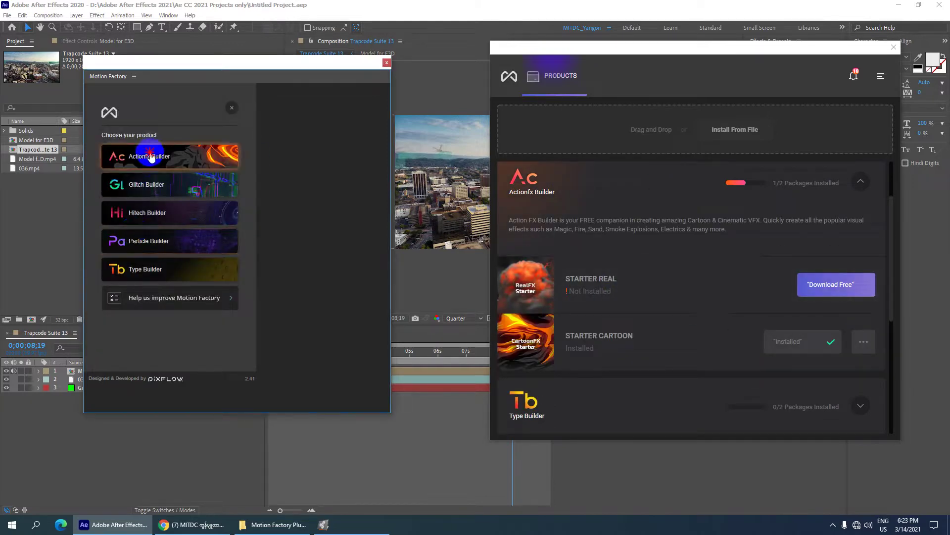
Open Actionfx Builder's Real FX presets and request the free Starter Real package
left_click(150, 155)
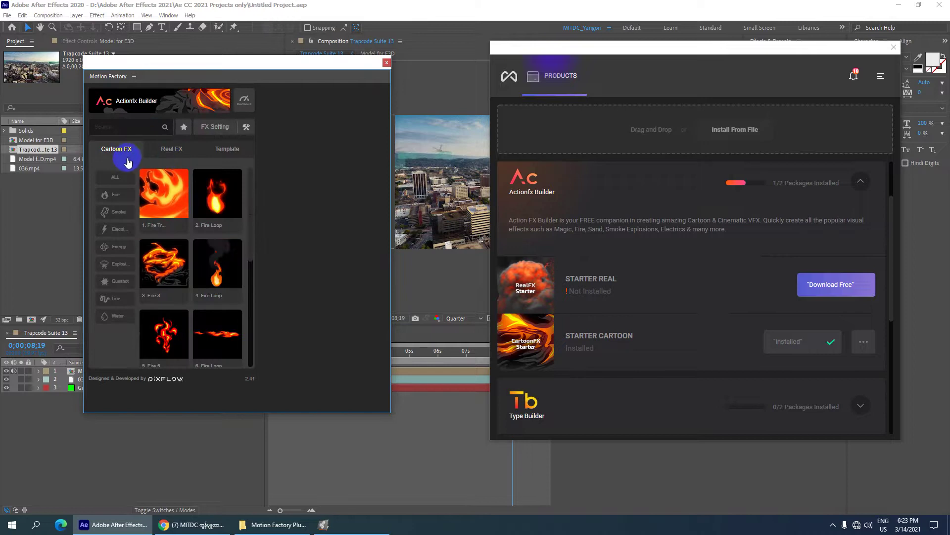
left_click(166, 151)
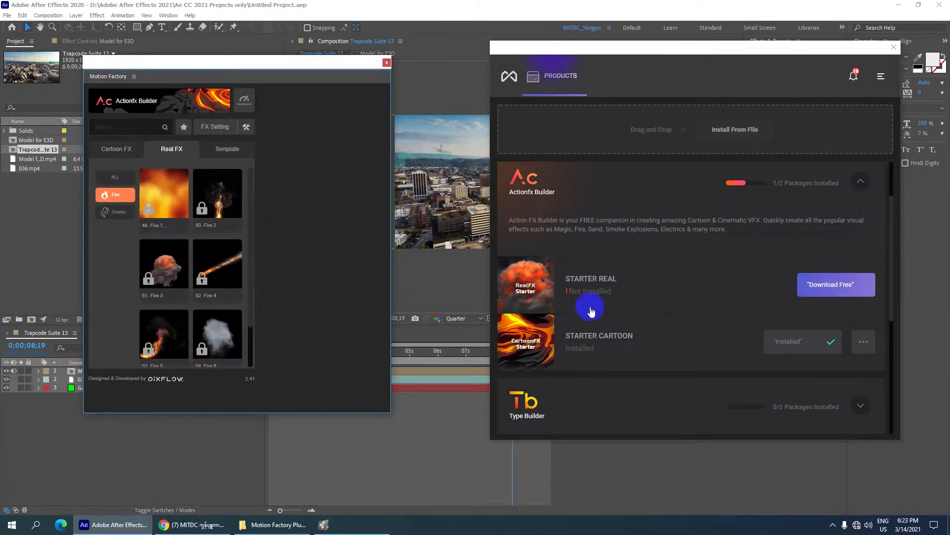
scroll(633, 315, "down", 2)
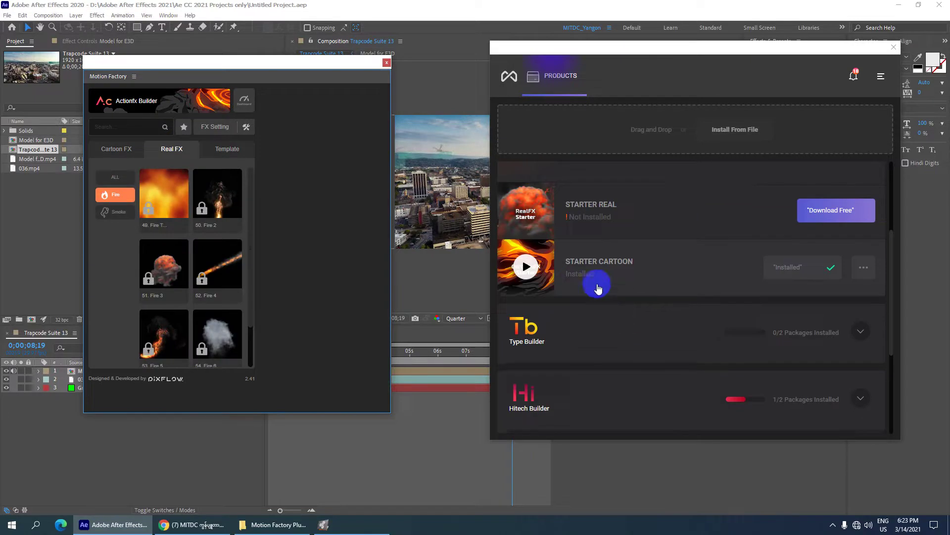
scroll(599, 287, "up", 2)
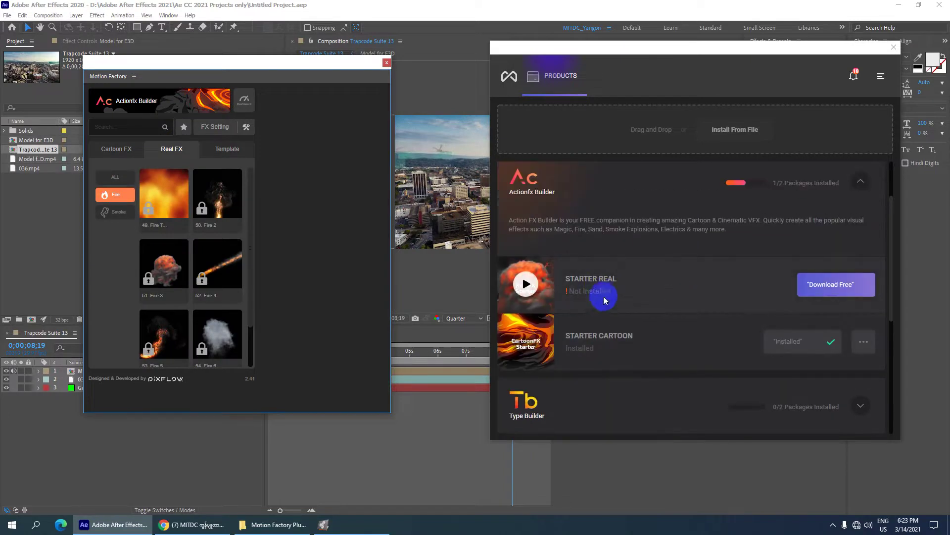
left_click(816, 288)
Start Install From File and navigate to the ActionFX_Builder_-_Real_FX_Starter_Pack folder
left_click(748, 135)
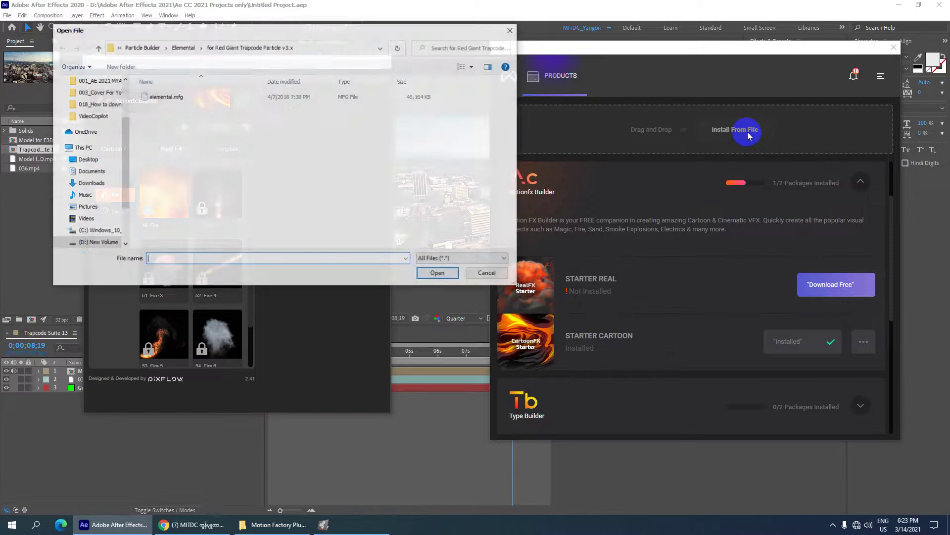
left_click(96, 47)
left_click(96, 47)
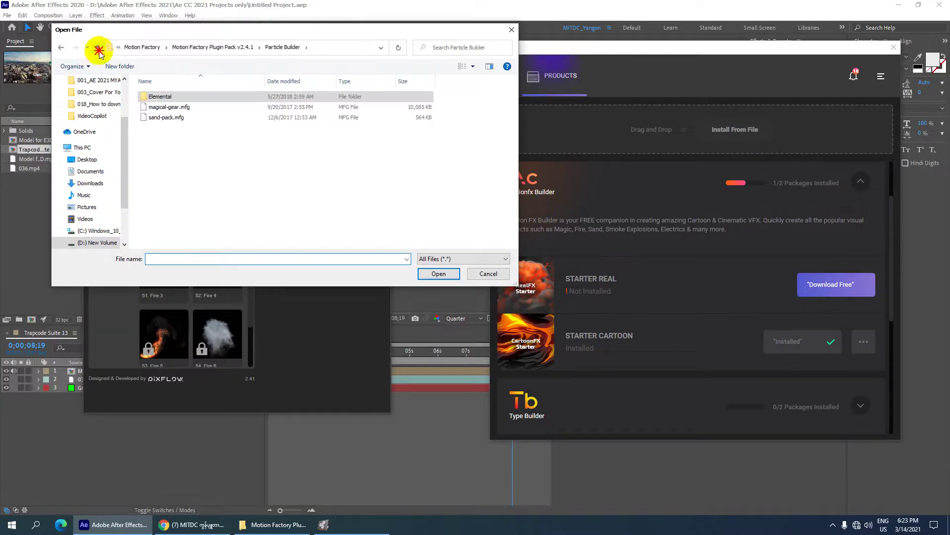
left_click(98, 47)
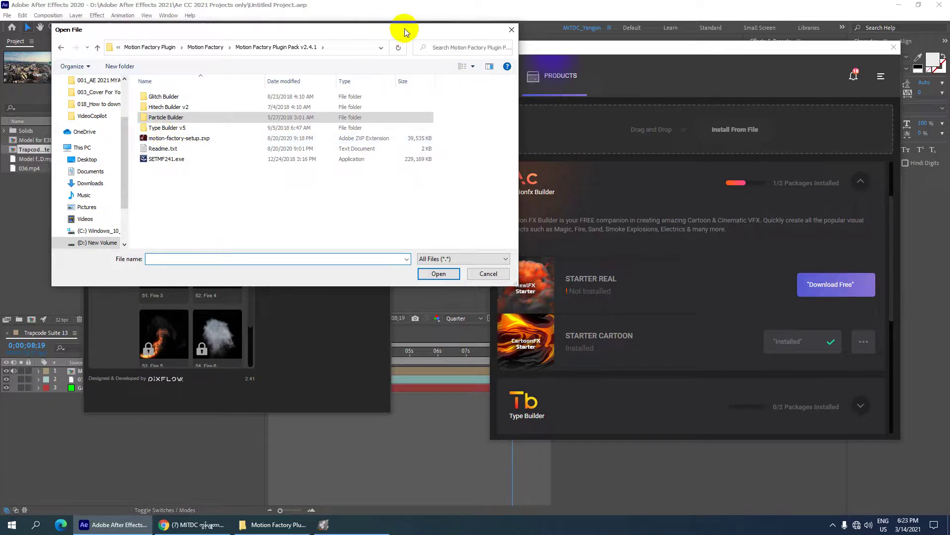
mouse_move(405, 34)
left_mouse_down()
mouse_move(344, 46)
mouse_move(363, 48)
left_mouse_up()
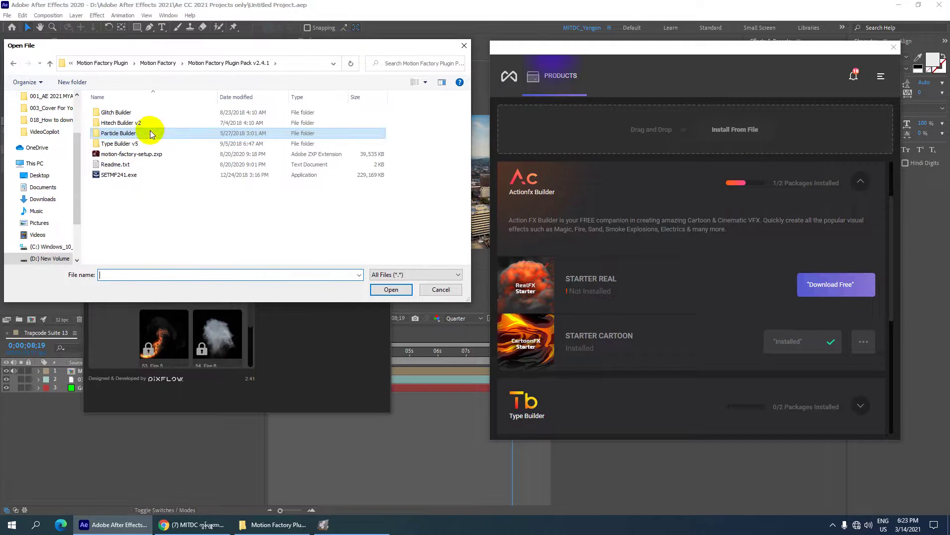
double_click(125, 132)
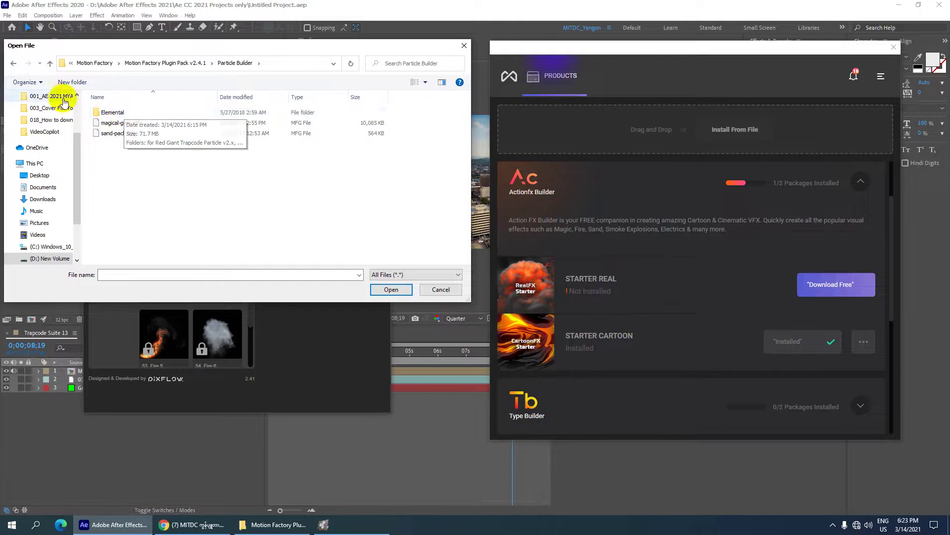
left_click(50, 63)
left_click(50, 63)
left_click(50, 63)
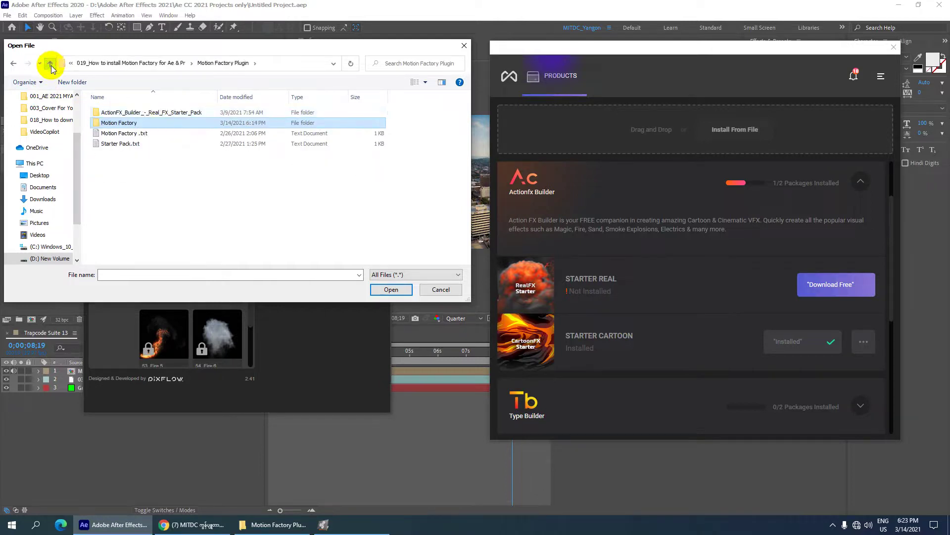
double_click(132, 116)
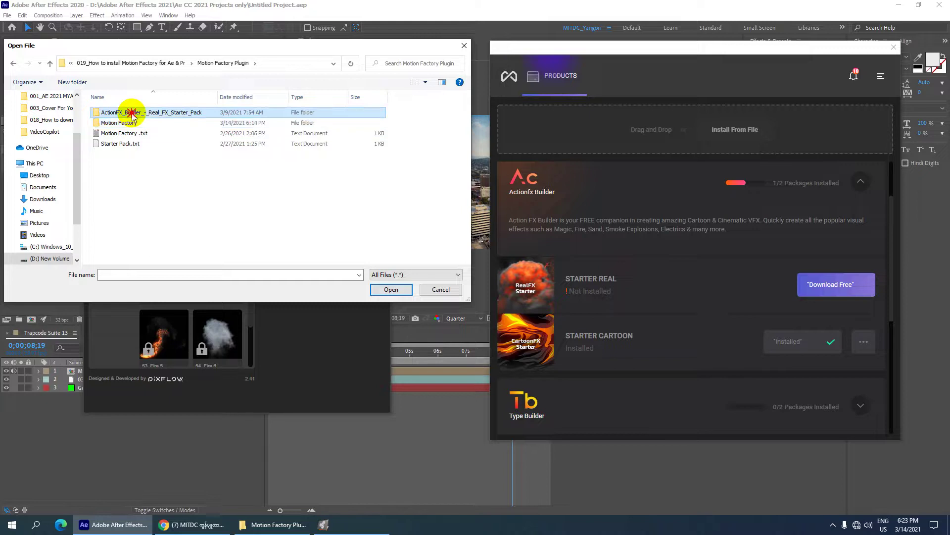
Extract the Real FX Starter Pack zip here, select starter-real.mfg, and centre the file picker
left_click(133, 116)
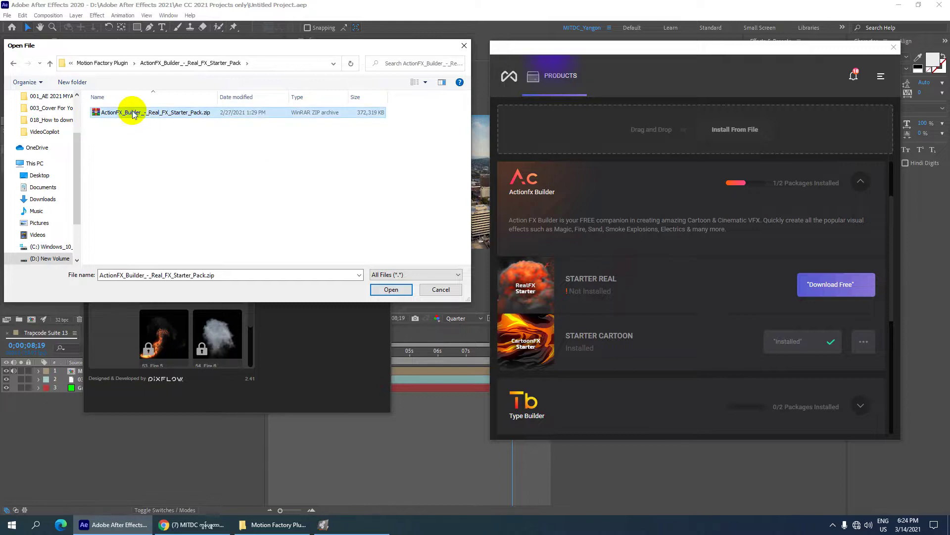
right_click(133, 116)
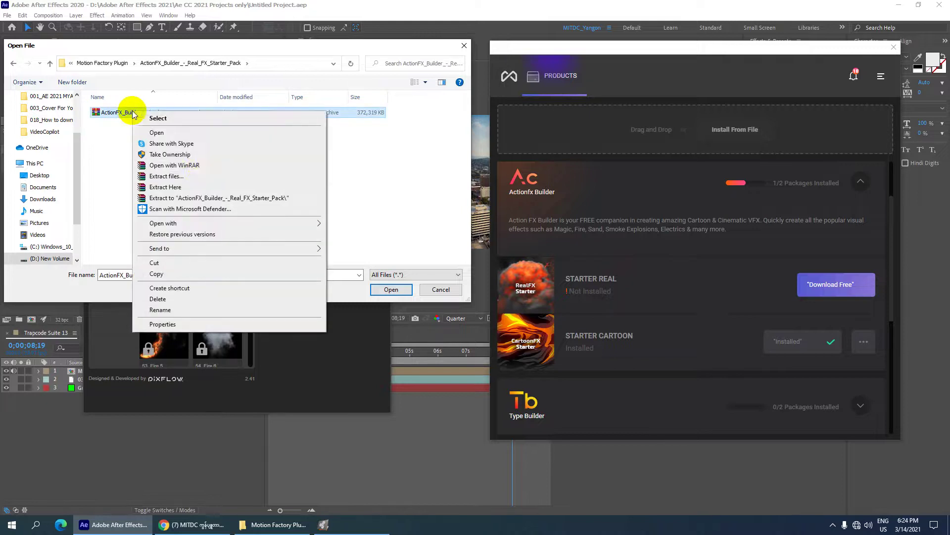
left_click(181, 187)
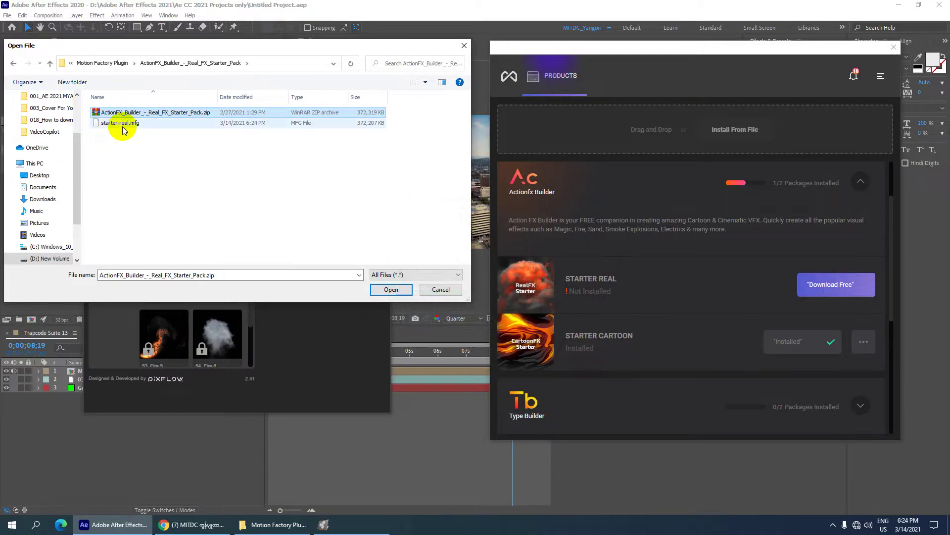
left_click(120, 125)
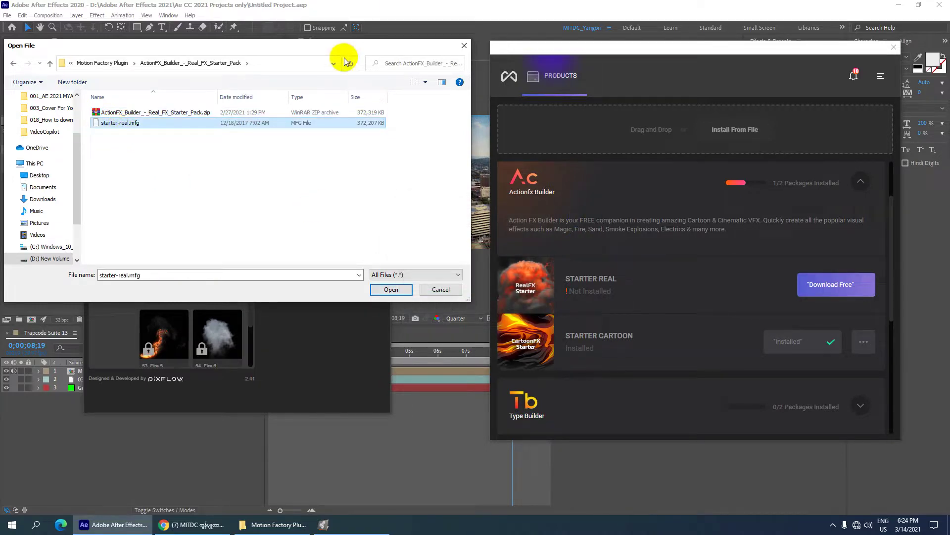
mouse_move(336, 49)
left_mouse_down()
mouse_move(497, 155)
mouse_move(519, 325)
left_mouse_up()
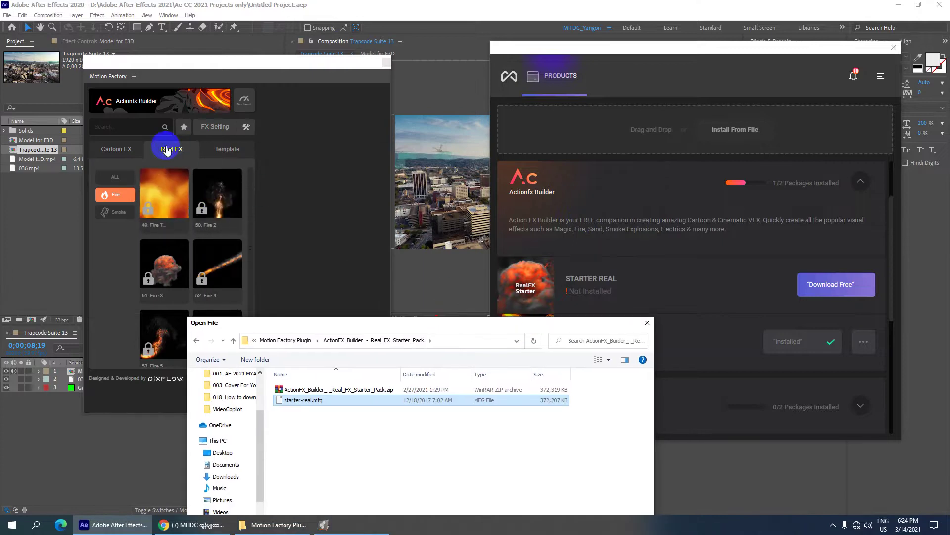
left_click_drag(357, 326, 406, 179)
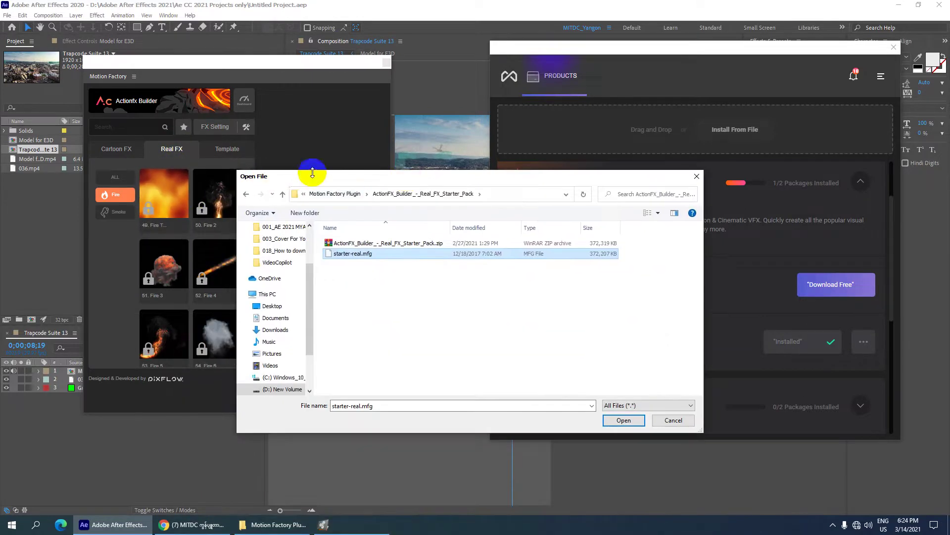
mouse_move(313, 172)
left_mouse_down()
mouse_move(360, 137)
mouse_move(212, 113)
left_mouse_up()
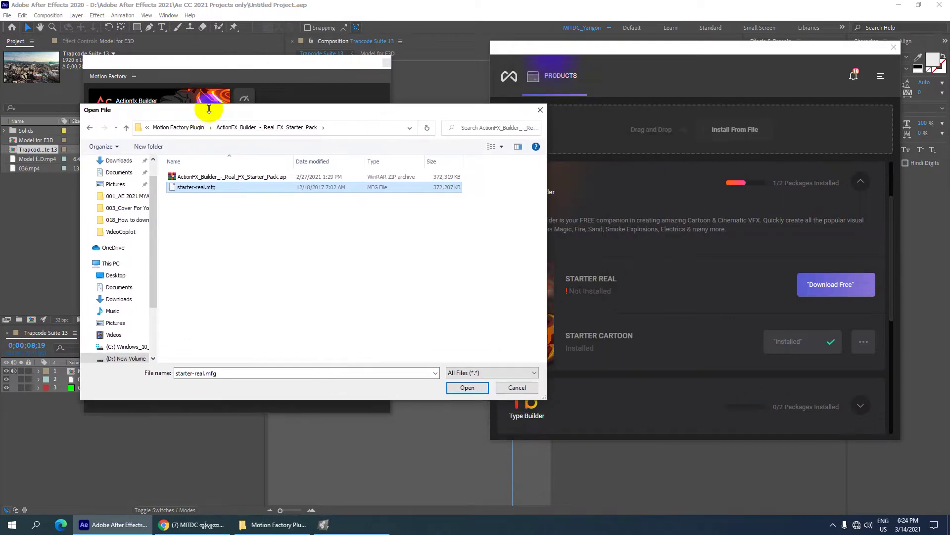
mouse_move(367, 115)
left_mouse_down()
mouse_move(391, 115)
mouse_move(520, 48)
left_mouse_up()
Install starter-real.mfg, close the summary, and show the Real FX Fire presets
left_click(610, 322)
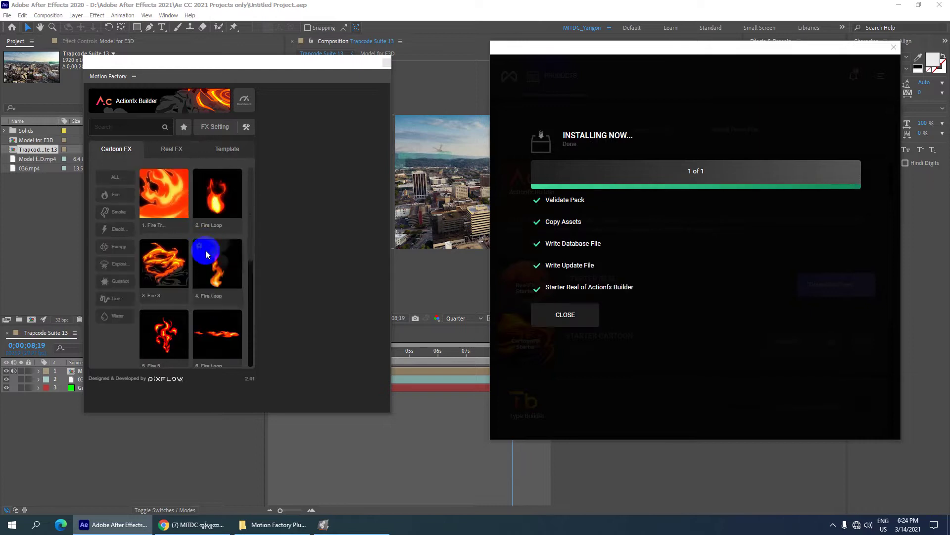
left_click(574, 313)
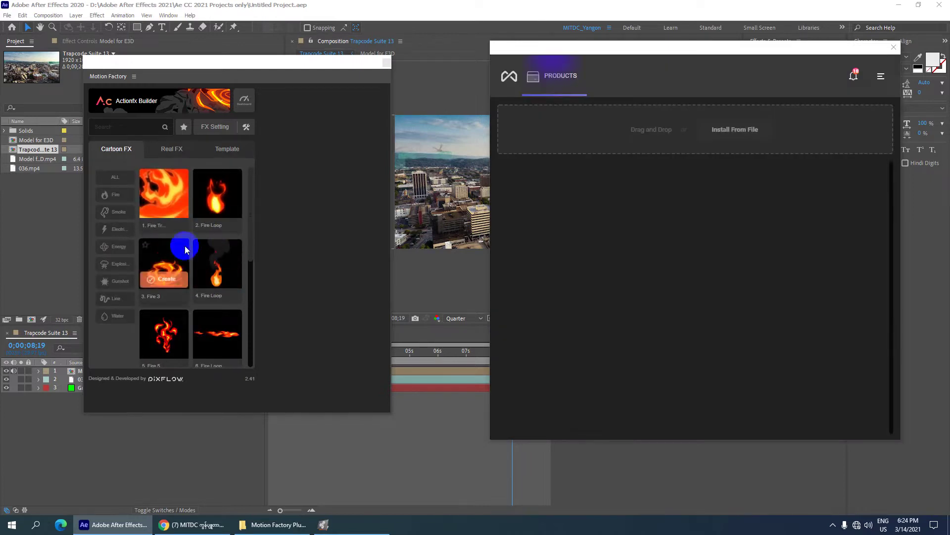
left_click(172, 149)
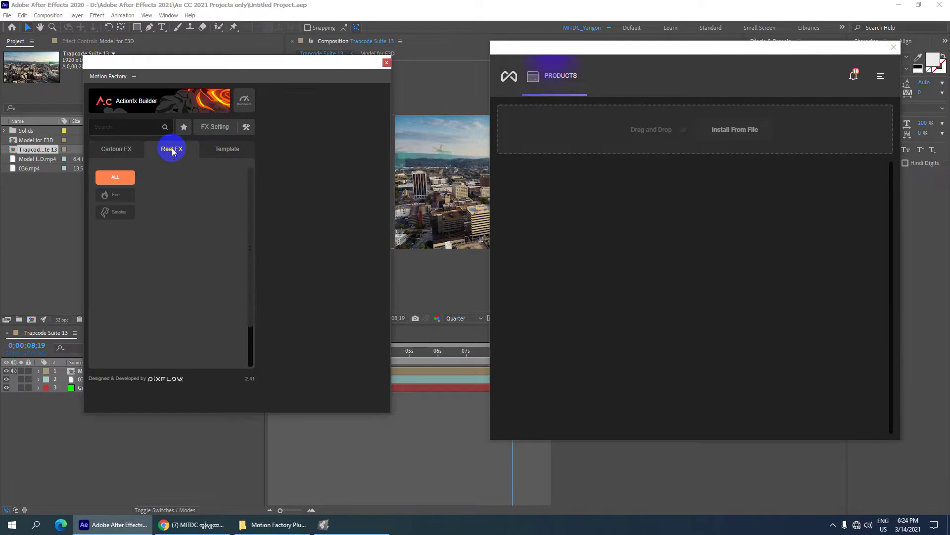
left_click(117, 191)
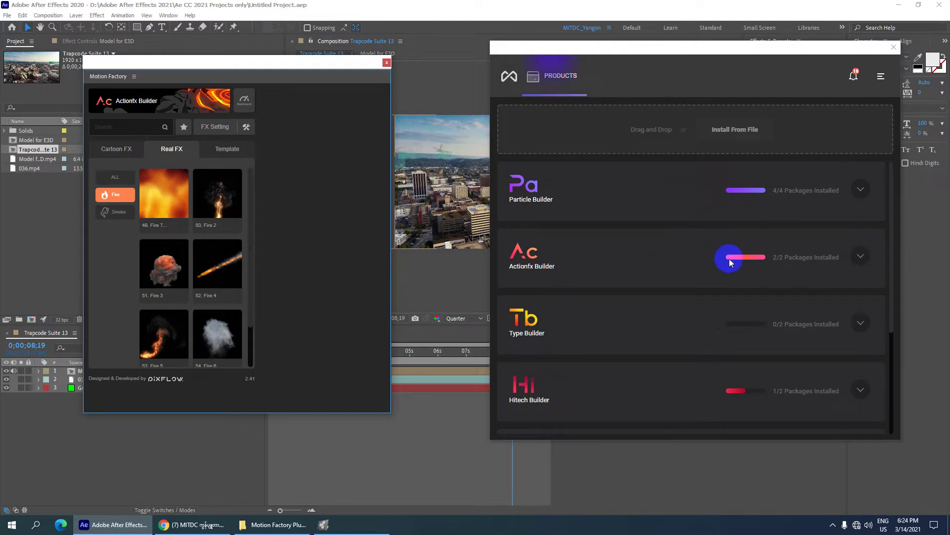
Expand Type Builder in the Products list to review its uninstalled Starter and Typoking packs
scroll(593, 314, "down", 1)
scroll(592, 314, "down", 1)
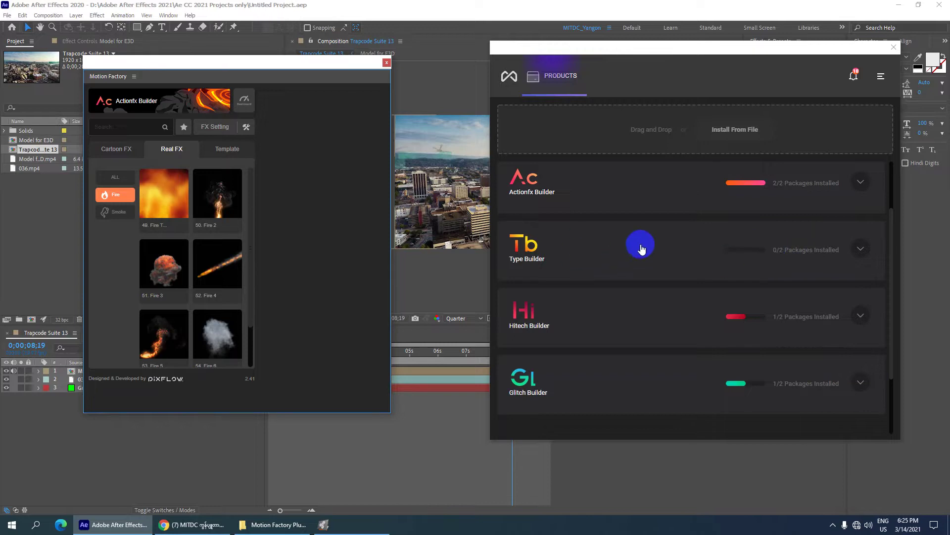
left_click(637, 243)
scroll(690, 321, "down", 1)
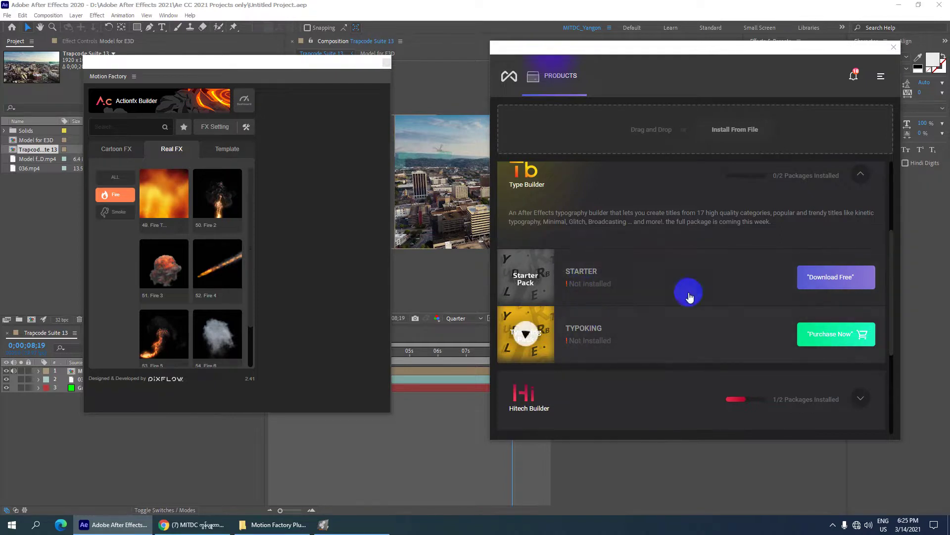
Open the install-from-file dialog, reposition it on screen, and select starter-real.mfg
left_click(732, 133)
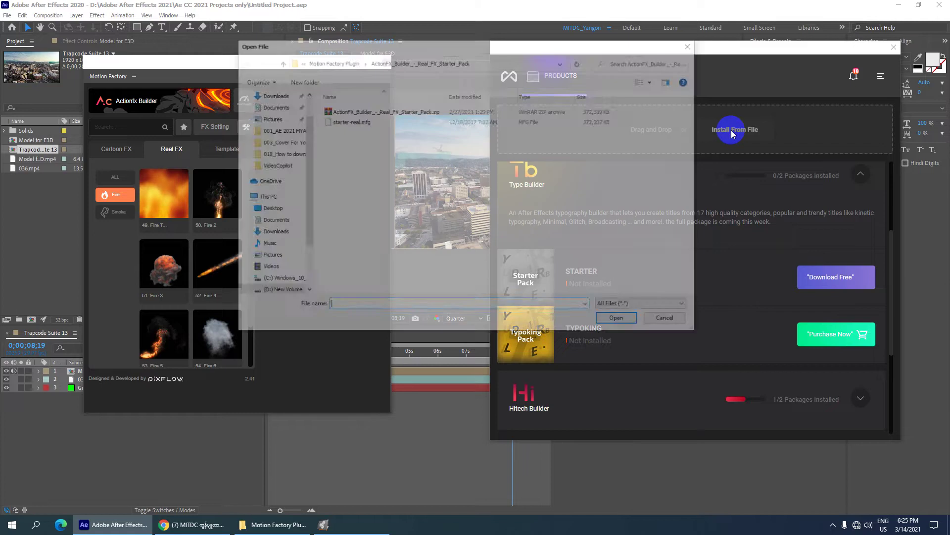
left_click_drag(607, 46, 351, 48)
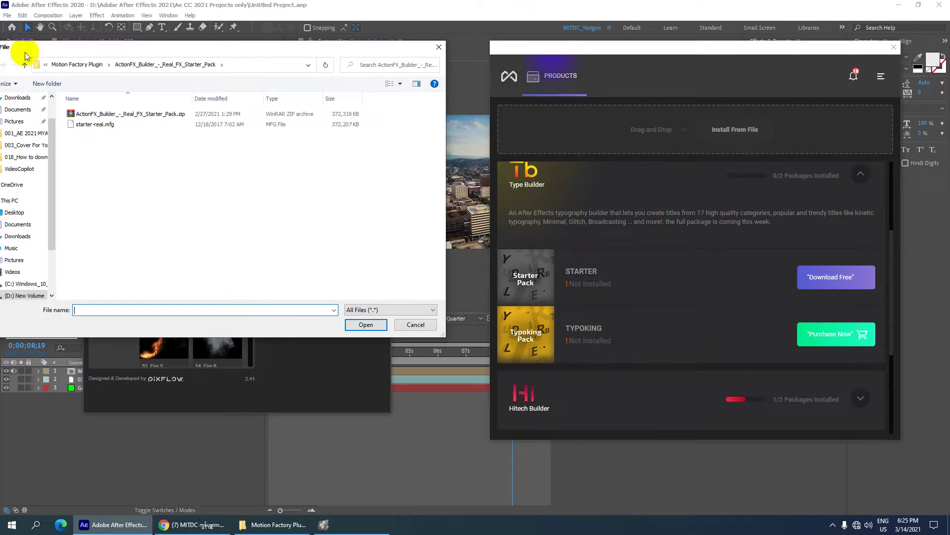
left_click_drag(22, 47, 48, 47)
left_click(122, 125)
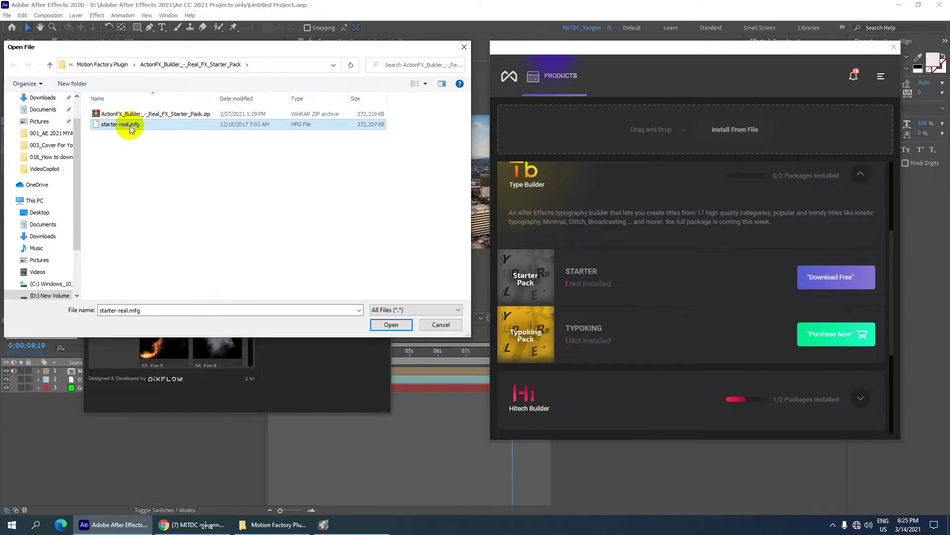
Navigate to Motion Factory Plugin Pack v2.4.1 > Type Builder v5 and install typoking.mfg
left_click(50, 65)
left_click(50, 65)
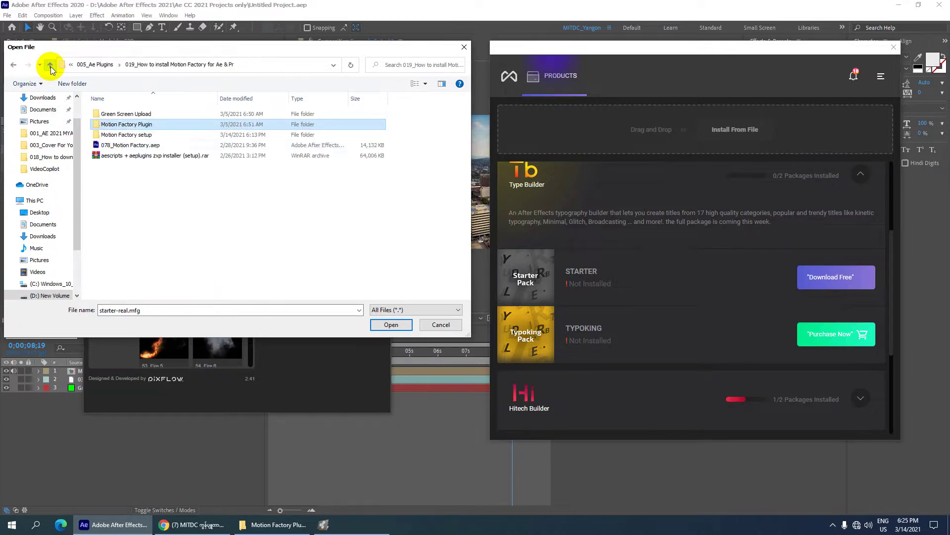
double_click(127, 124)
double_click(124, 124)
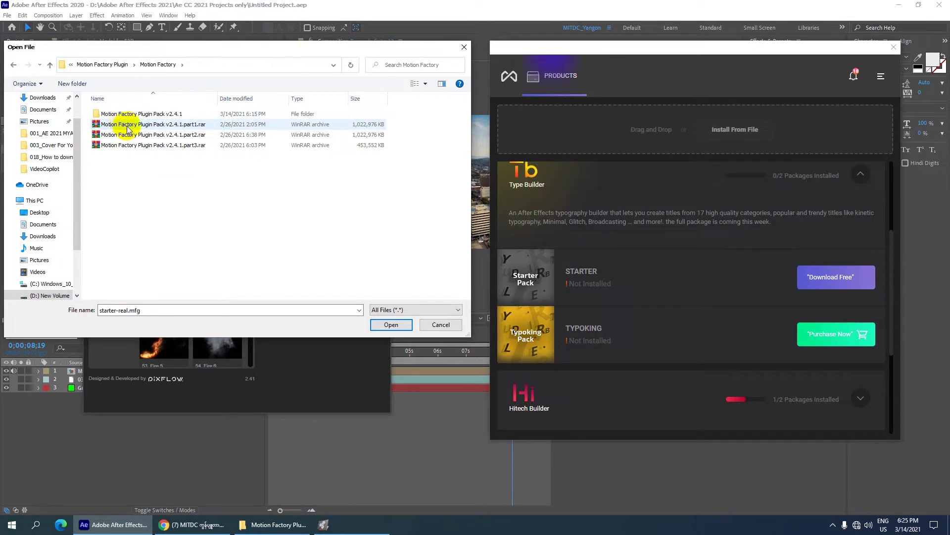
double_click(127, 115)
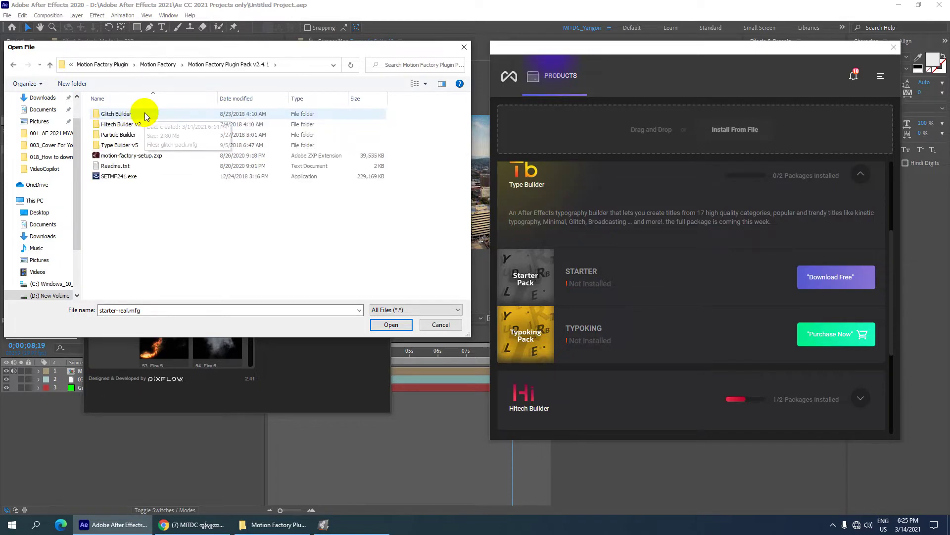
left_click(113, 145)
double_click(113, 145)
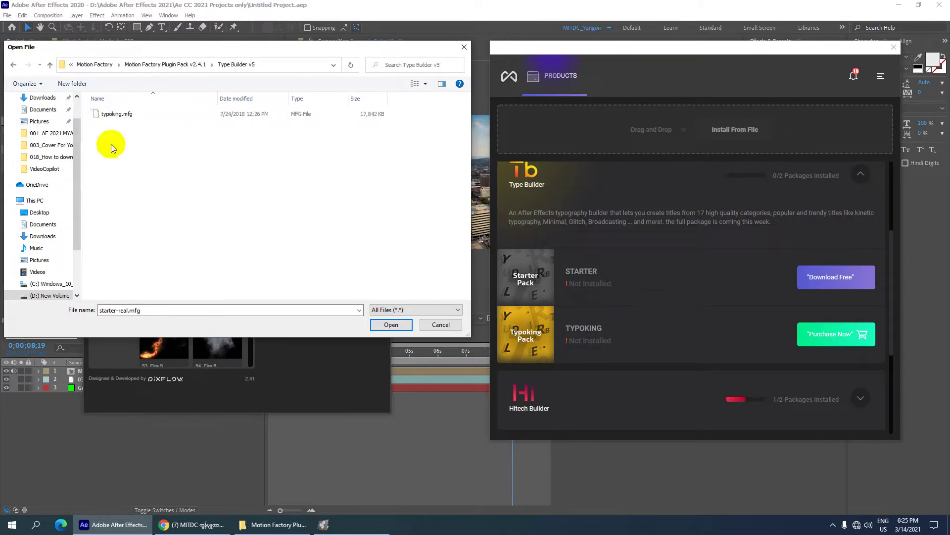
left_click(116, 115)
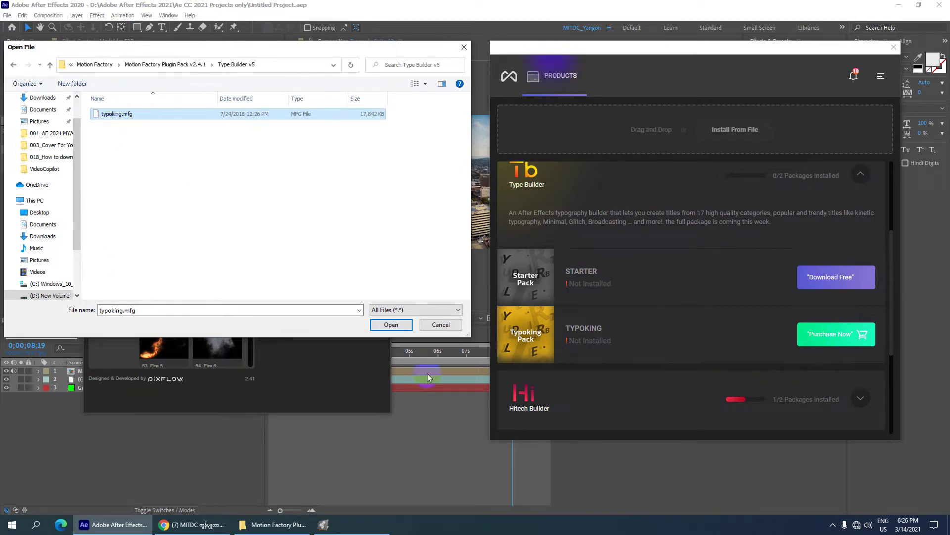
left_click(387, 326)
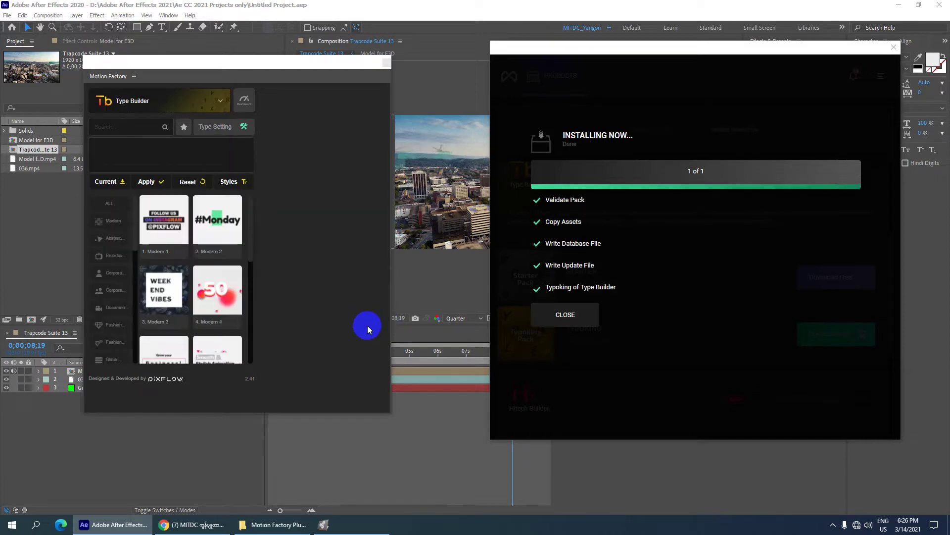
Close the install summary and confirm Type Builder now lists 2/2 packages installed
mouse_move(202, 269)
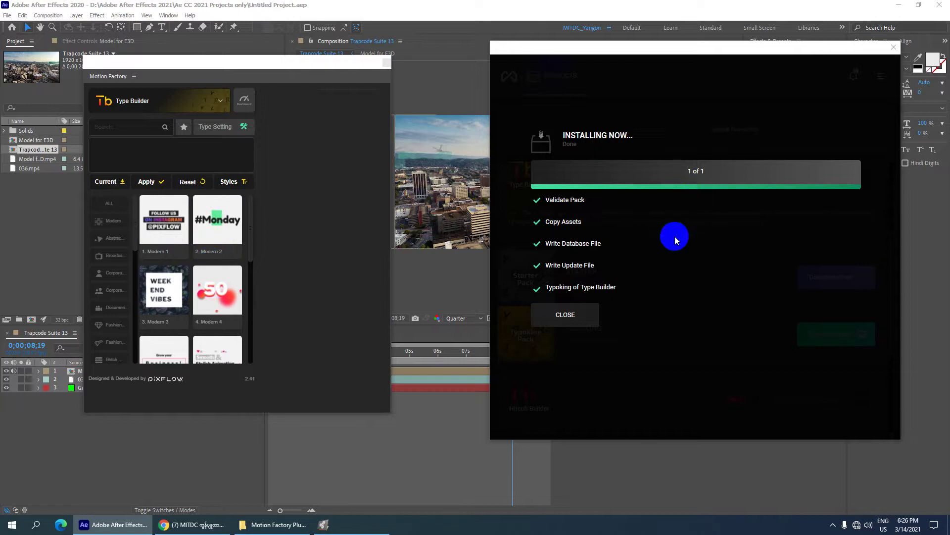
left_click(563, 315)
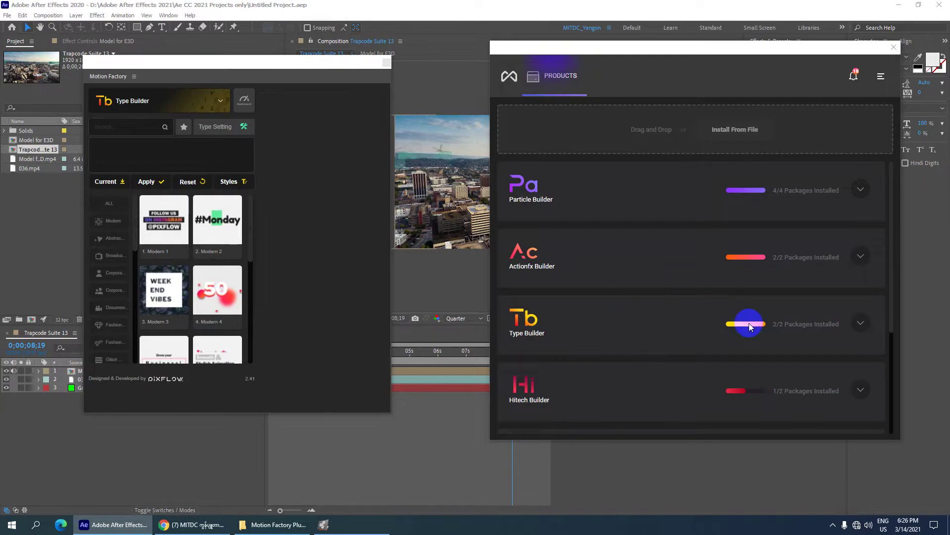
scroll(698, 339, "down", 3)
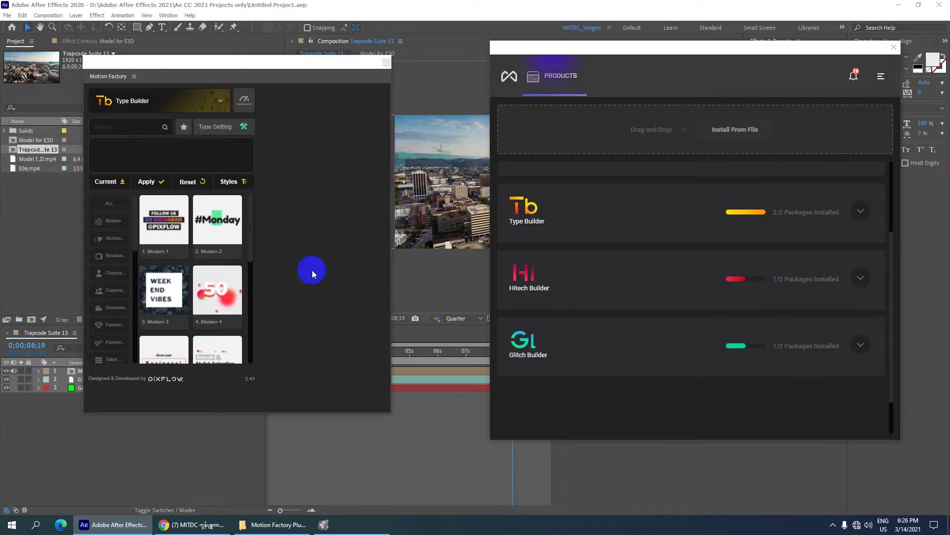
Switch the panel to Hitech Builder and browse all of its templates
left_click(185, 101)
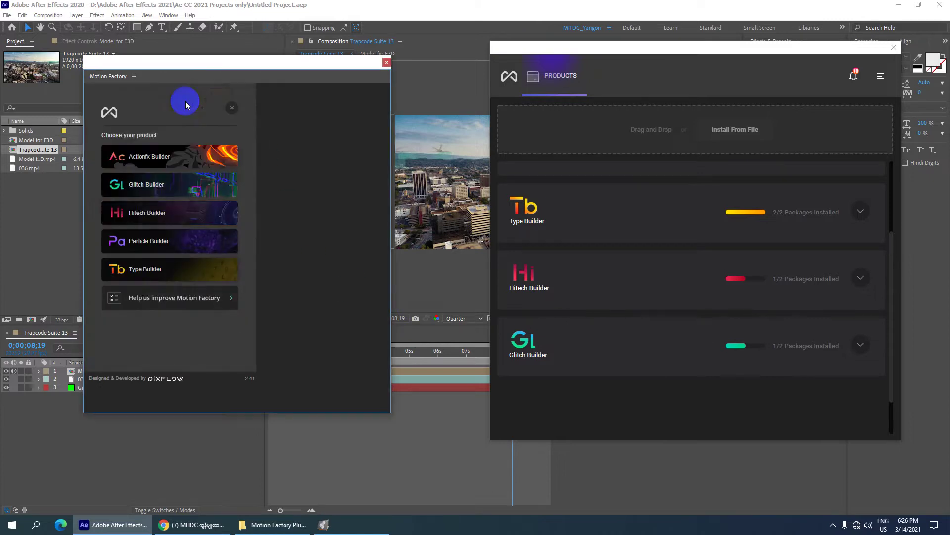
left_click(154, 211)
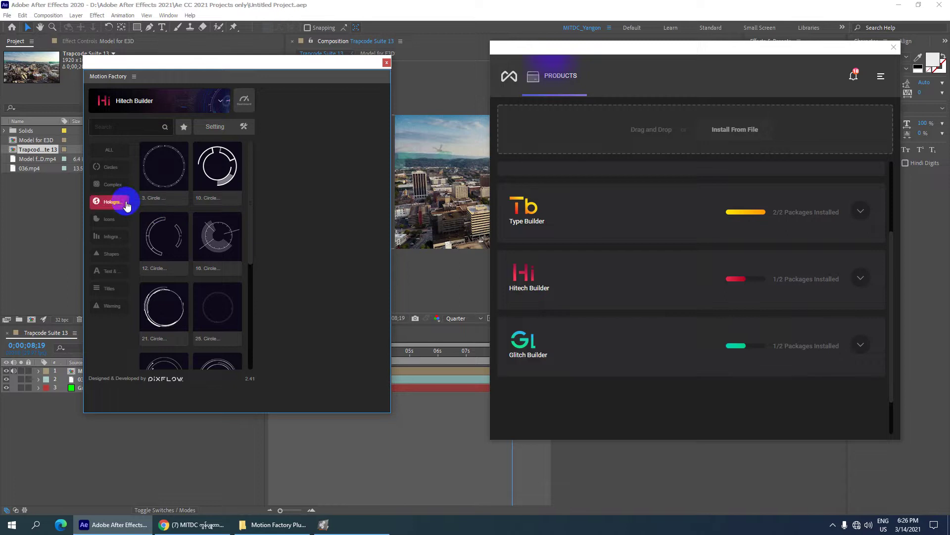
left_click(118, 155)
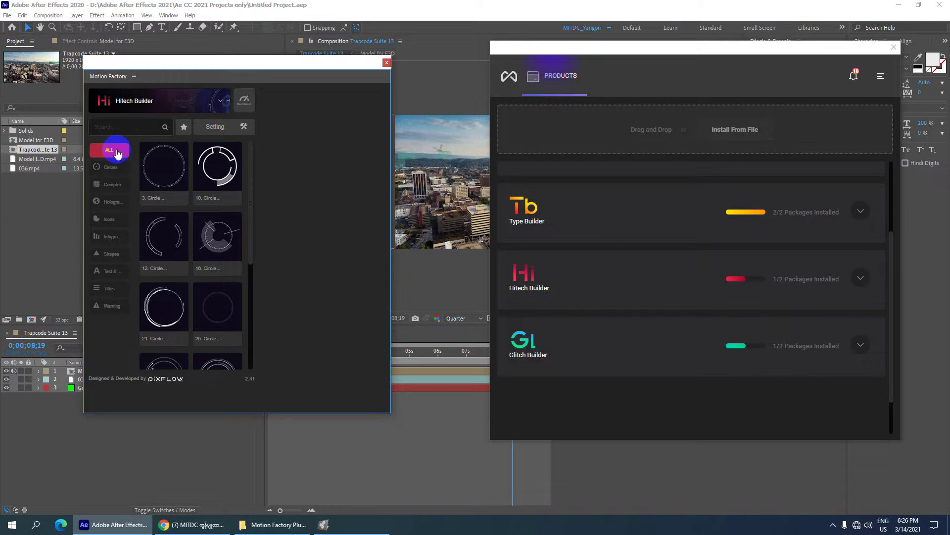
scroll(221, 248, "down", 5)
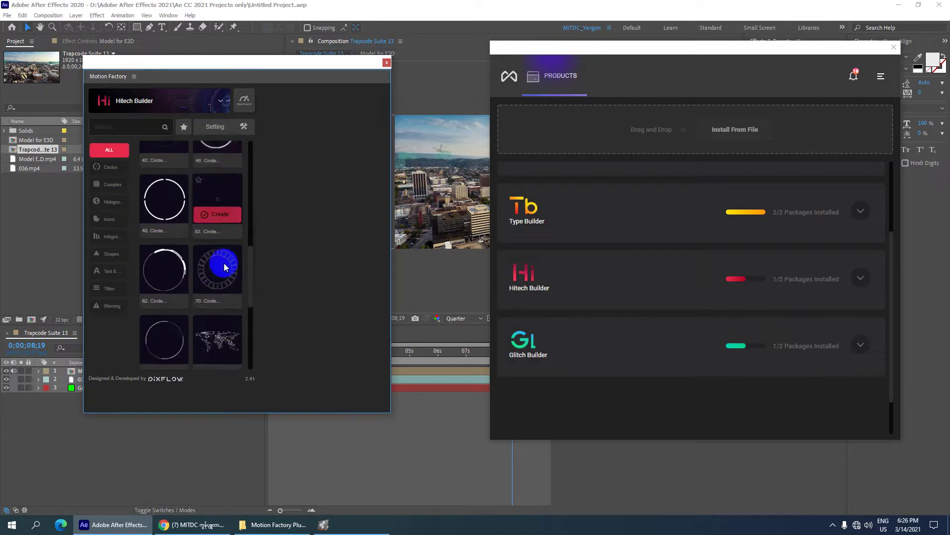
scroll(224, 267, "down", 5)
scroll(224, 267, "down", 5)
scroll(223, 270, "down", 5)
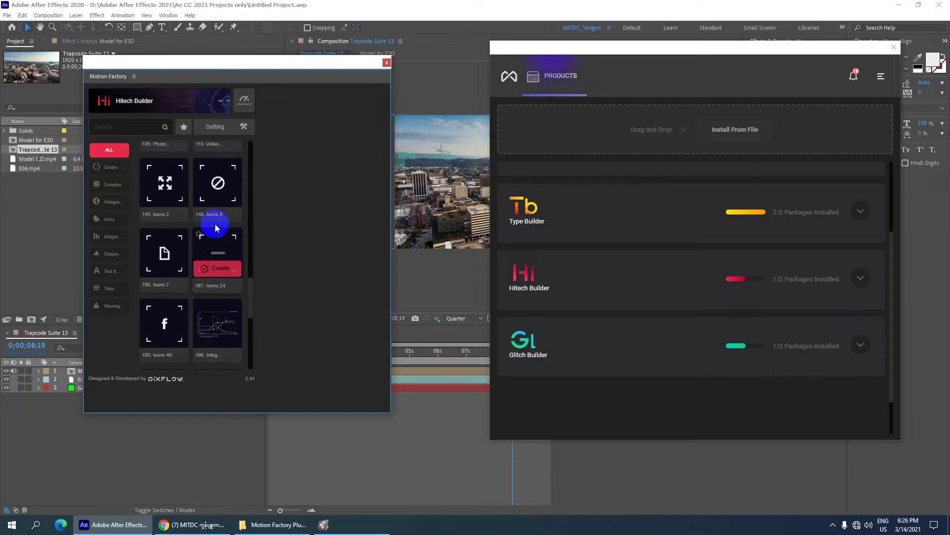
Filter Hitech Builder to the Complex category and scroll through its presets
left_click(113, 185)
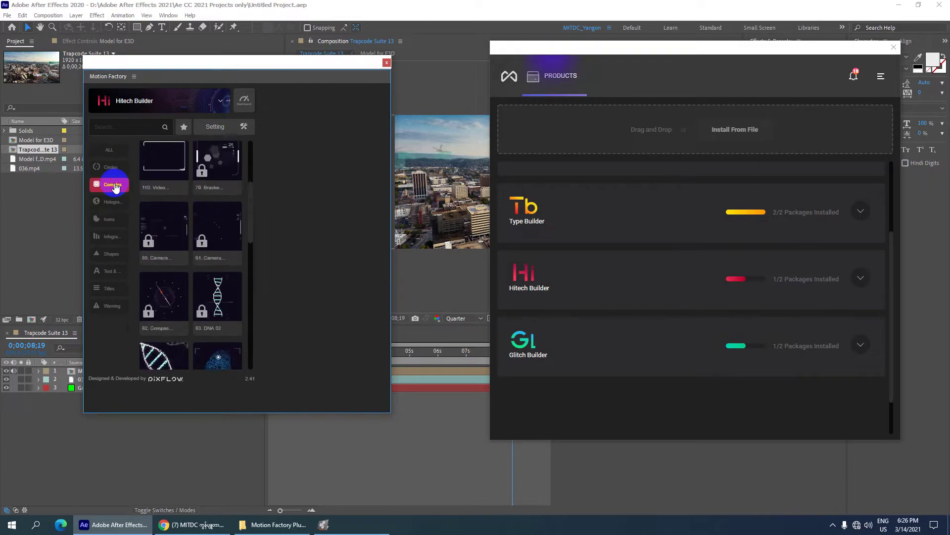
scroll(211, 311, "down", 2)
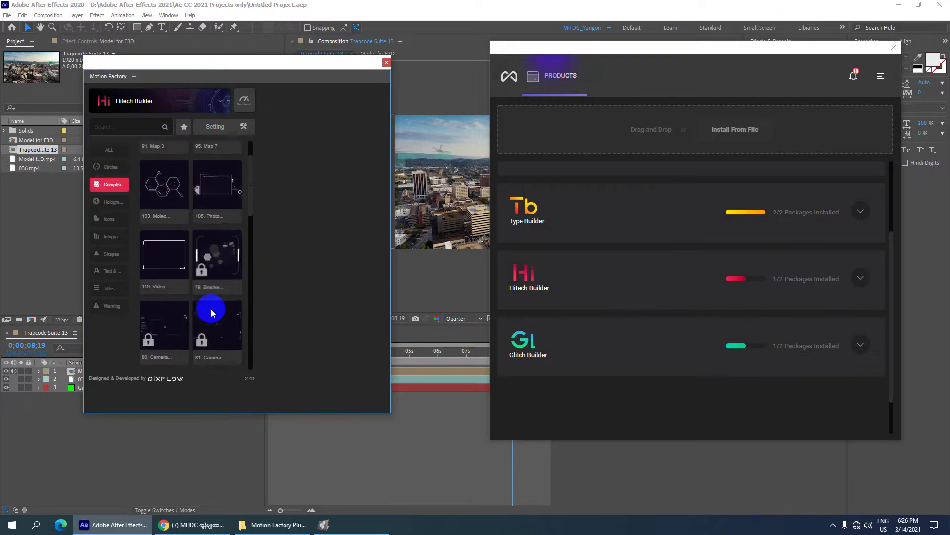
scroll(211, 308, "down", 1)
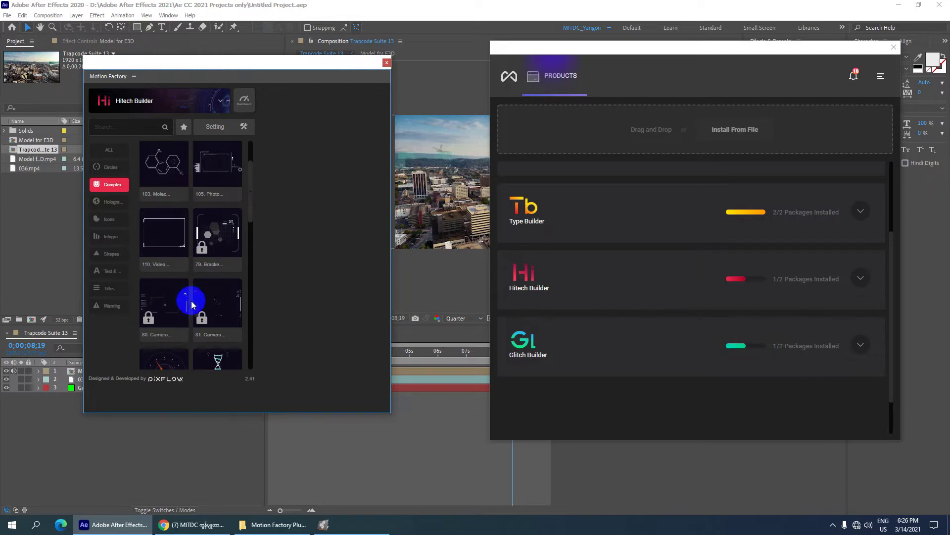
scroll(207, 304, "down", 2)
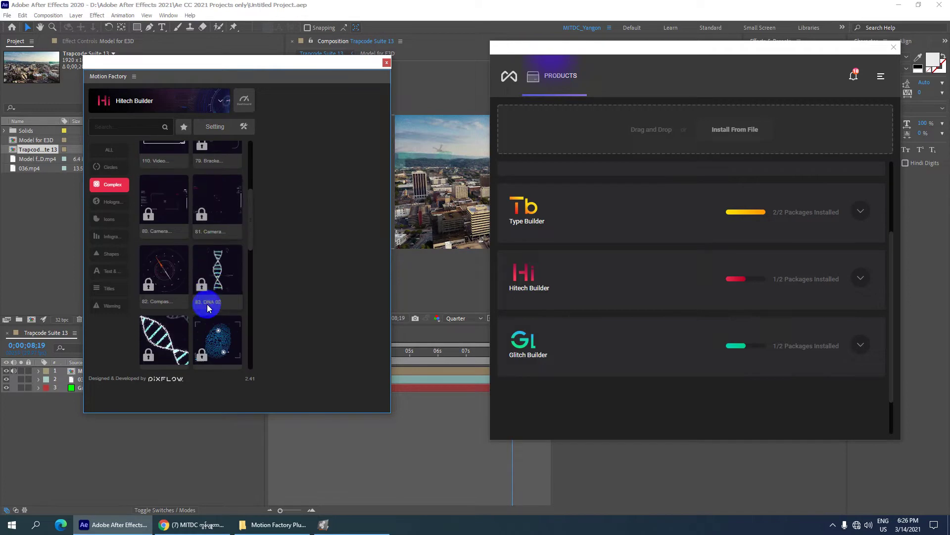
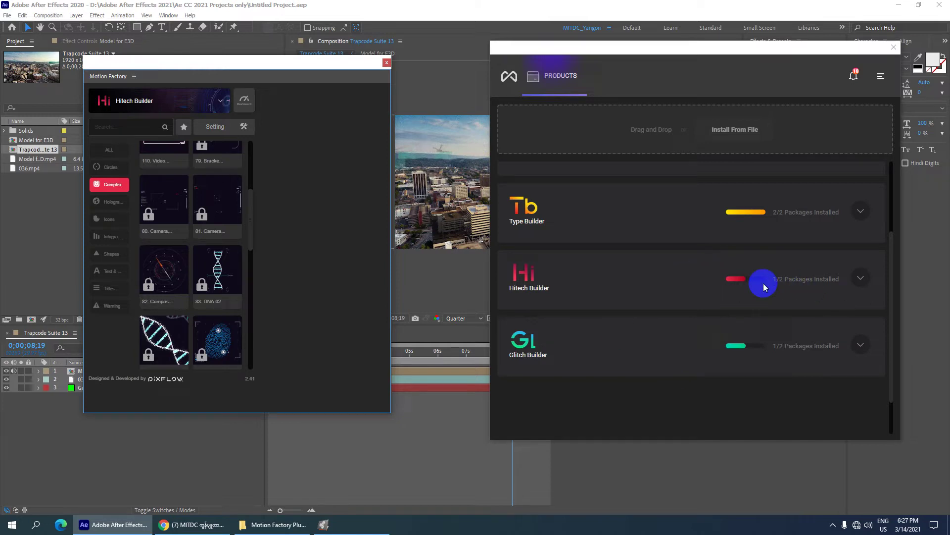
Expand Hitech Builder's packs: Starter Pack installed, Quantum Pack not installed (1/2 packages)
left_click(707, 280)
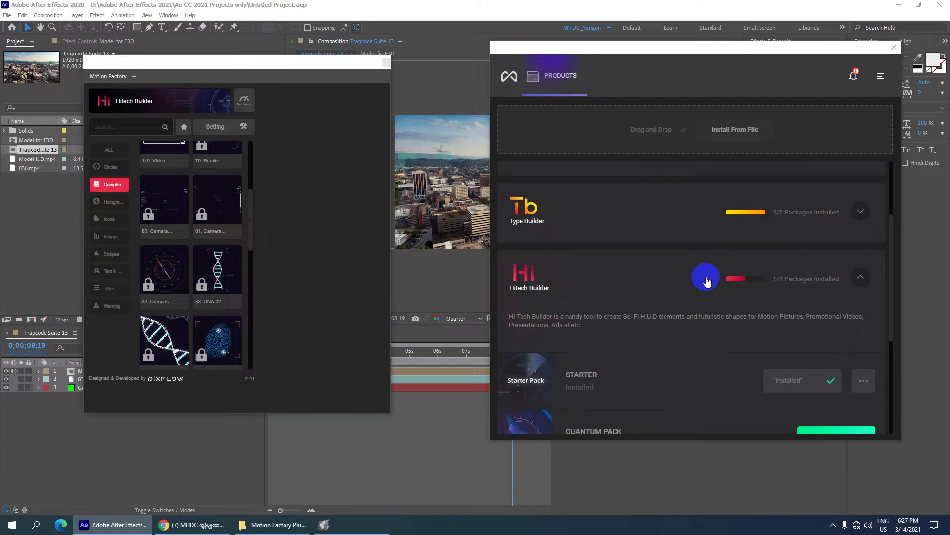
scroll(705, 282, "down", 2)
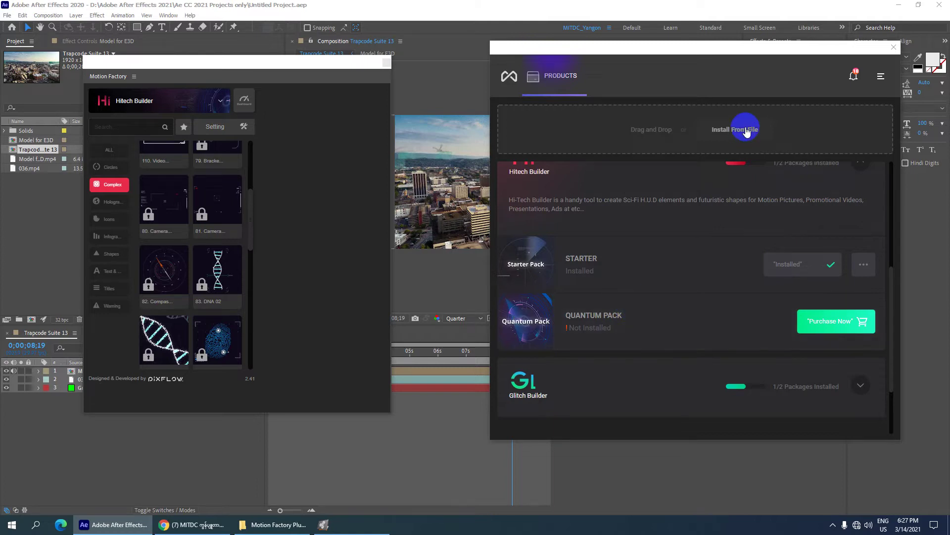
scroll(682, 237, "up", 2)
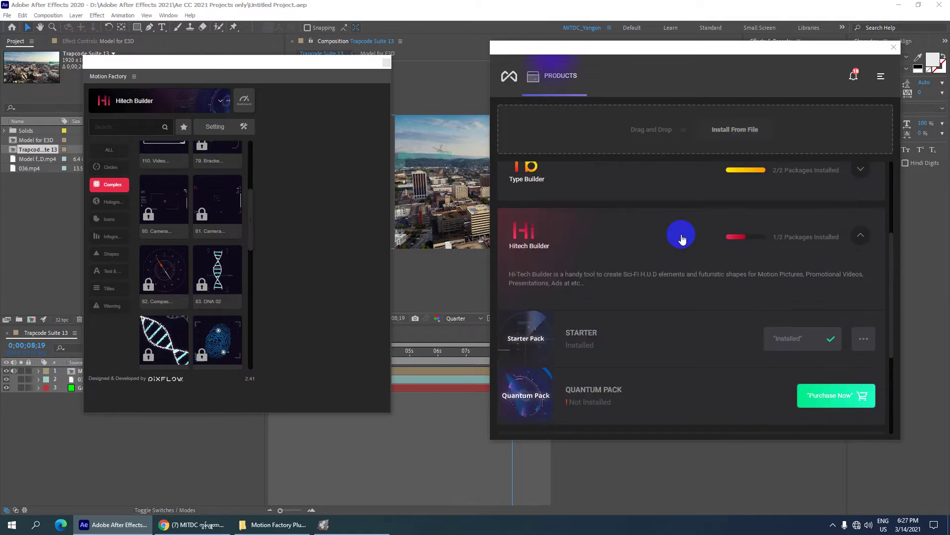
Install Hitech Builder's Quantum Pack from quantum-pack01.mfg in the Hitech Builder v2 folder
left_click(736, 131)
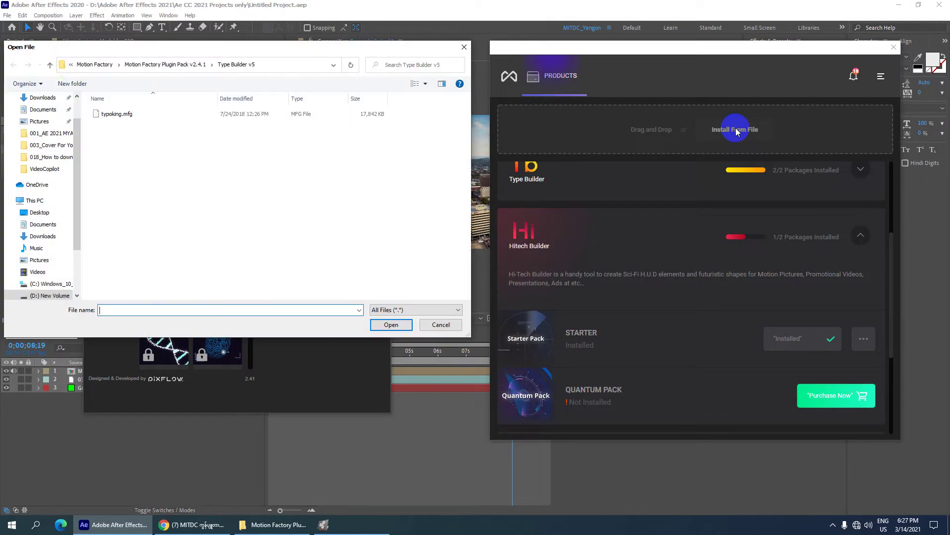
left_click(50, 66)
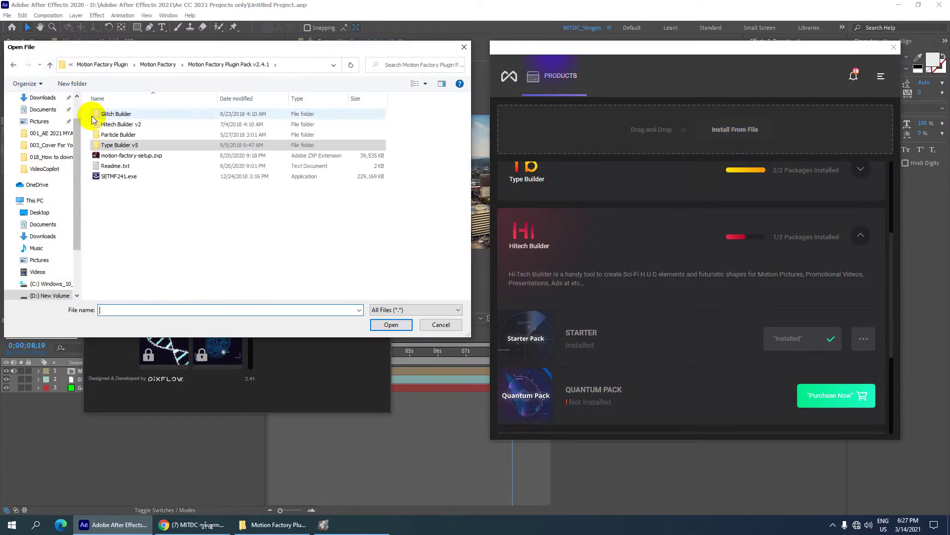
double_click(109, 125)
left_click(111, 112)
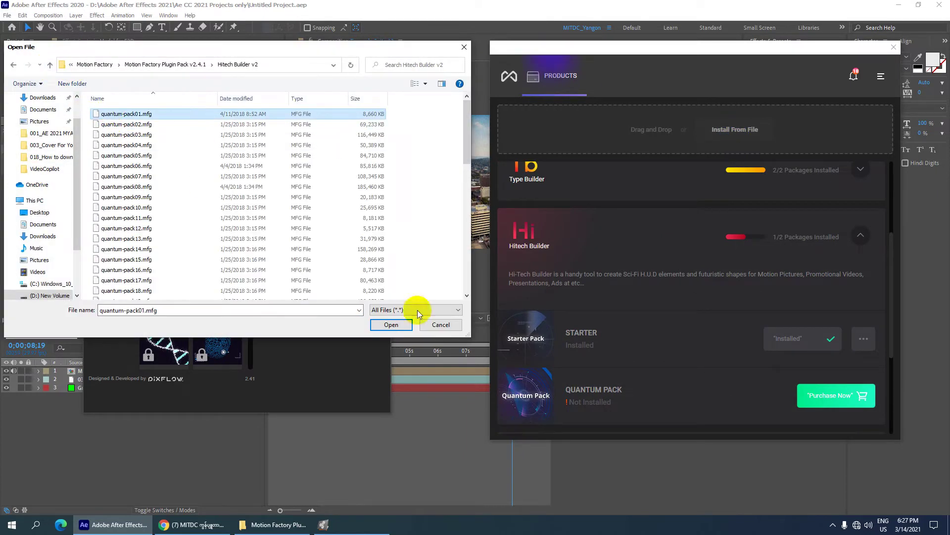
left_click(409, 334)
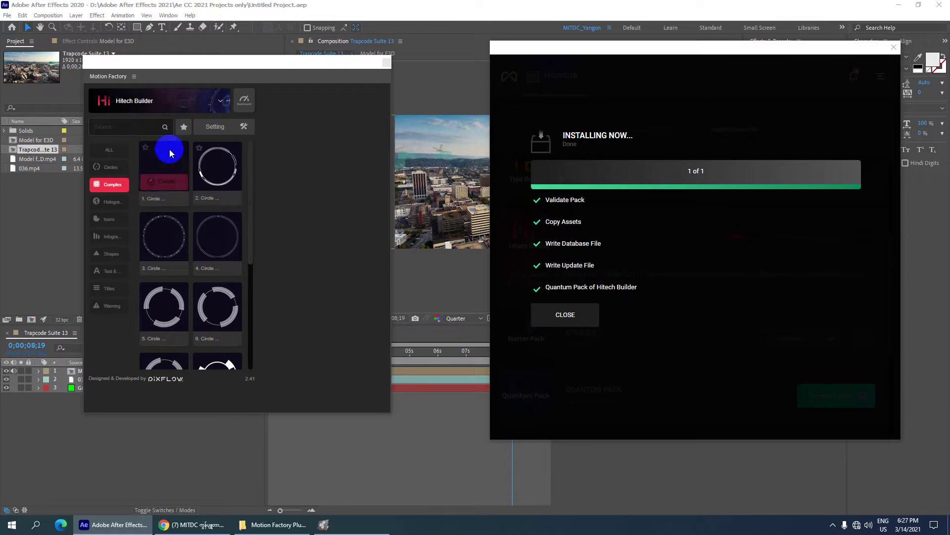
Close the install summary, confirm Hitech Builder shows 2/2 packages, and list Motion Factory products
left_click(569, 309)
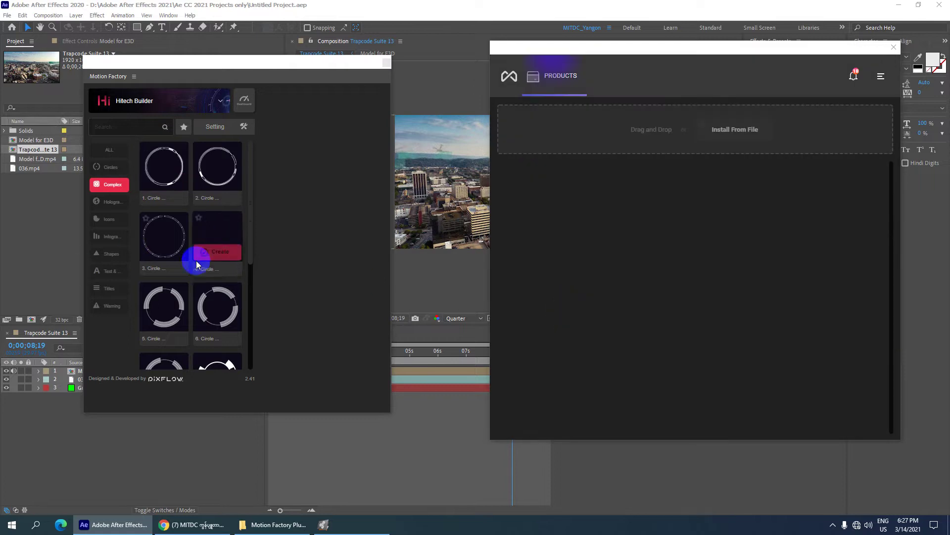
scroll(198, 257, "down", 3)
scroll(196, 263, "down", 3)
scroll(197, 262, "down", 2)
scroll(199, 263, "down", 3)
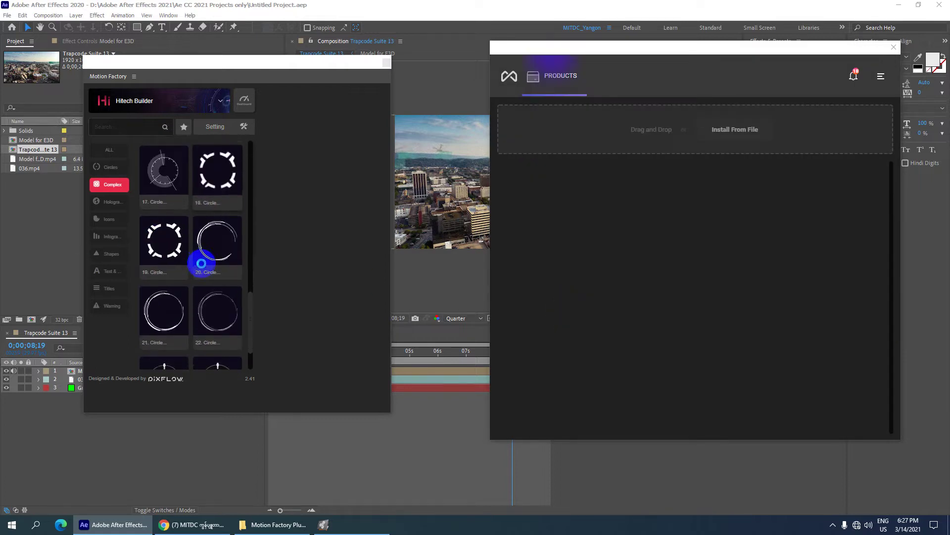
scroll(201, 263, "down", 2)
scroll(201, 263, "down", 1)
scroll(206, 262, "down", 1)
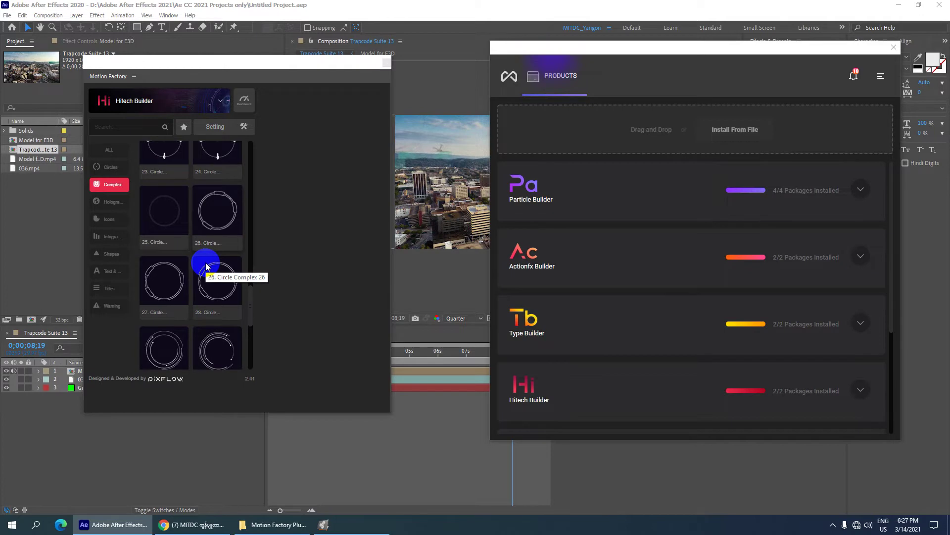
scroll(683, 270, "down", 3)
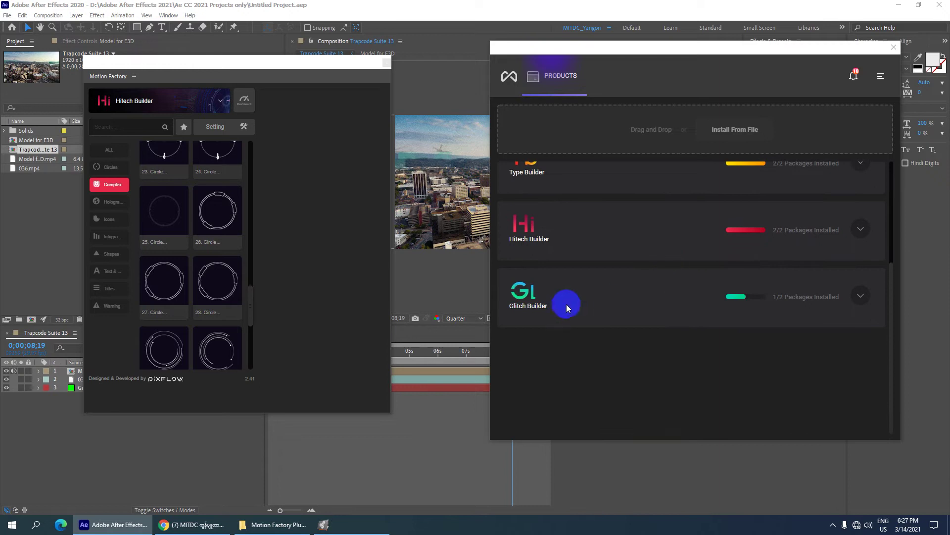
left_click(169, 101)
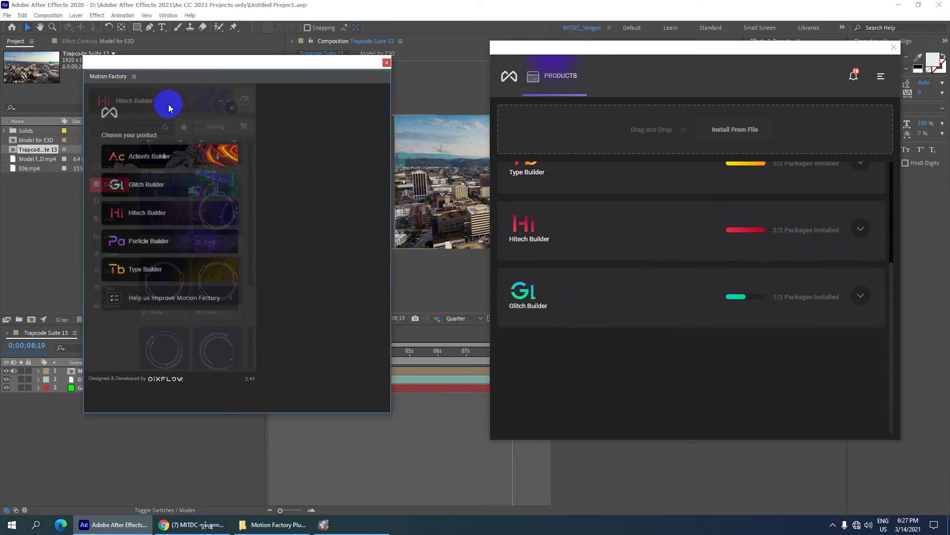
Switch Motion Factory to Glitch Builder and browse its 3D, Analog and Channel presets
left_click(163, 189)
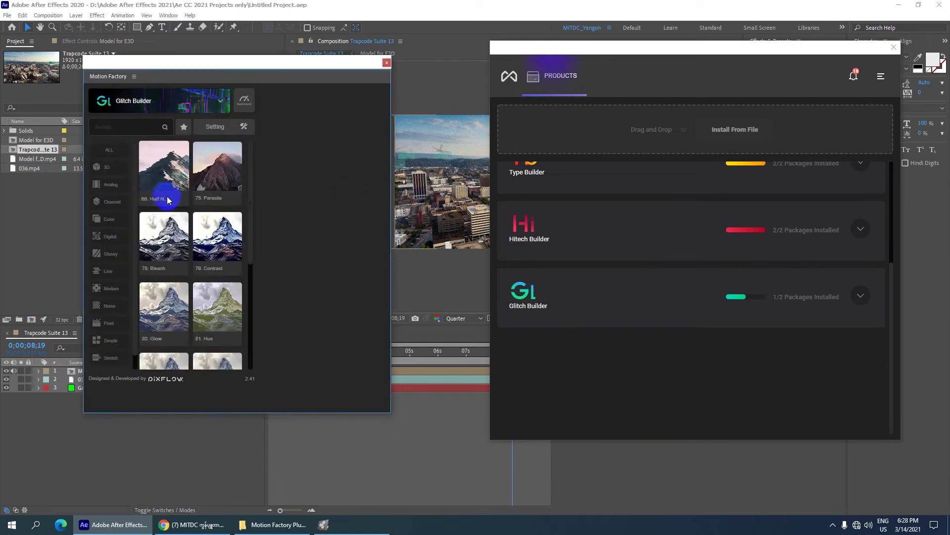
left_click(111, 166)
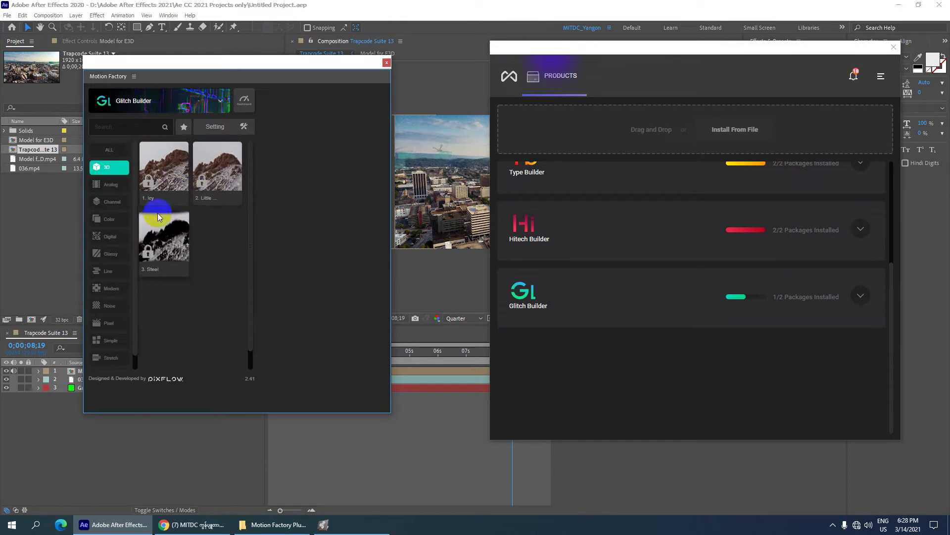
left_click(113, 184)
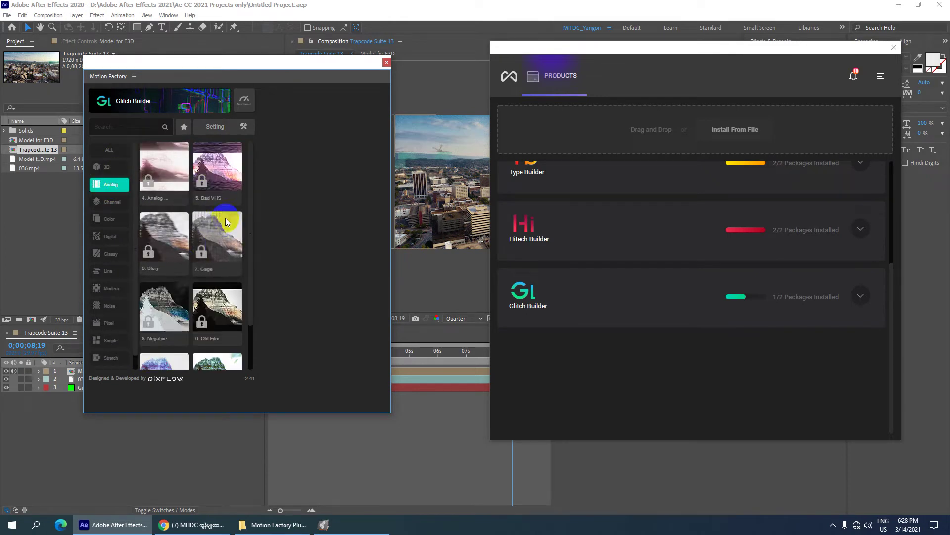
scroll(225, 218, "down", 2)
left_click(126, 203)
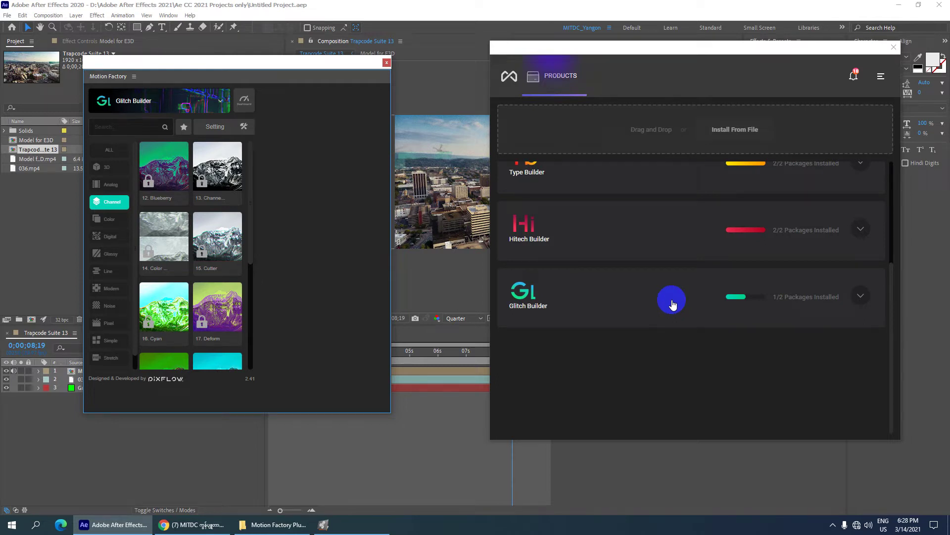
Expand Glitch Builder's packs: Starter Pack installed, Glitch Pack not installed (1/2 packages)
left_click(673, 304)
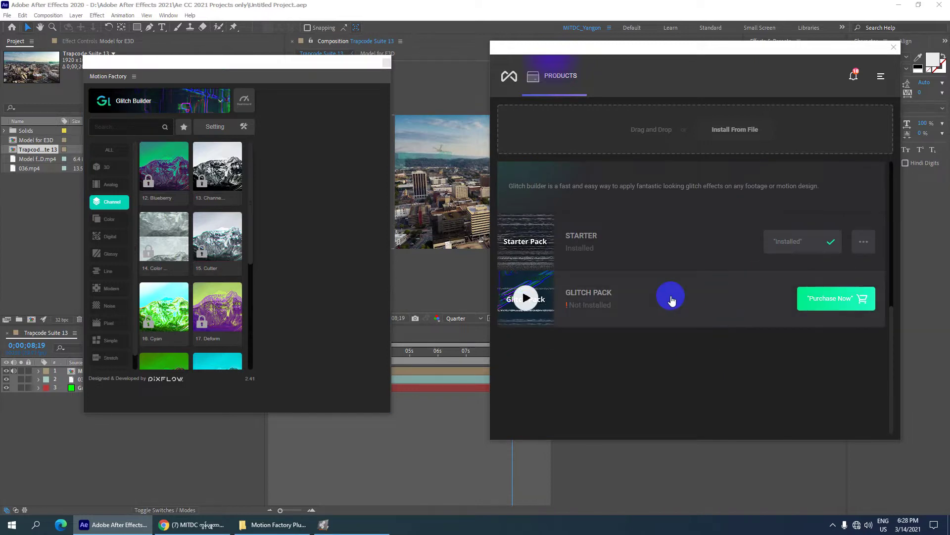
scroll(671, 301, "up", 3)
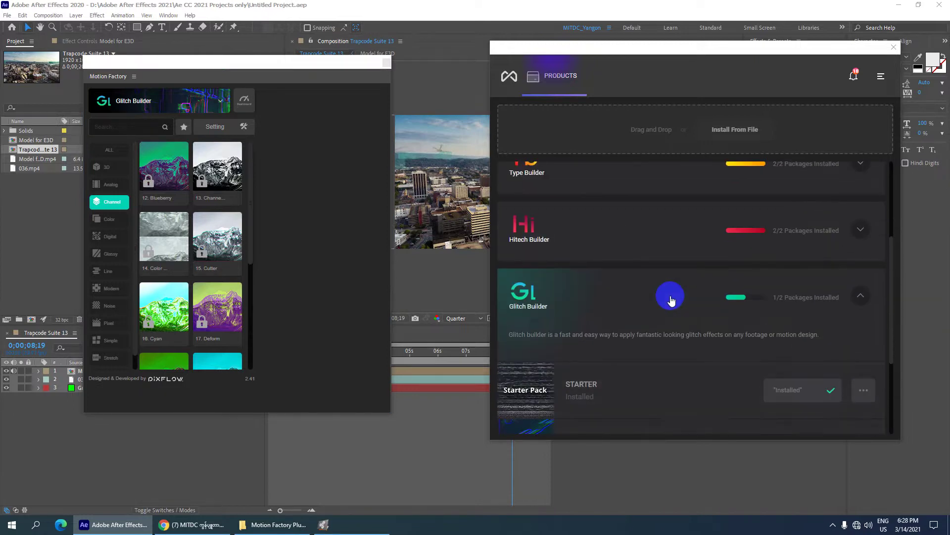
scroll(669, 300, "down", 3)
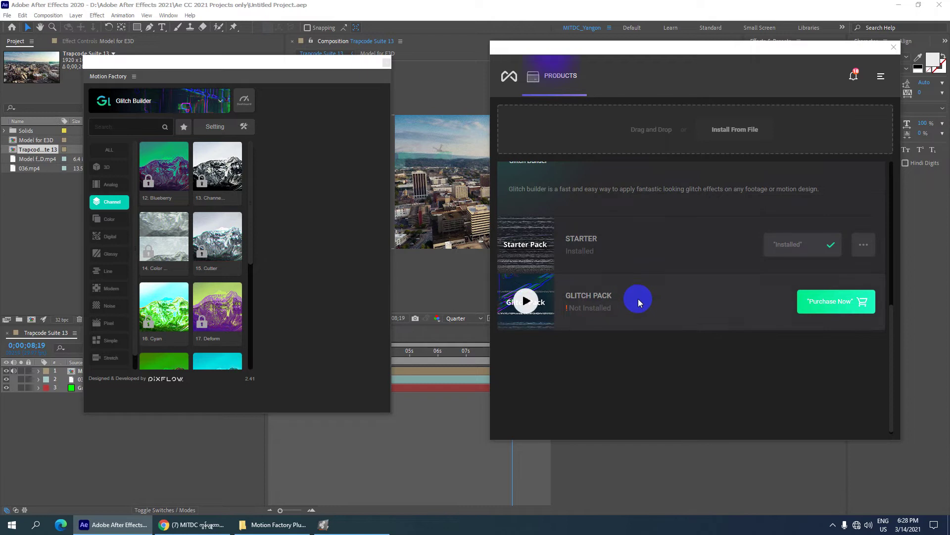
scroll(643, 293, "up", 2)
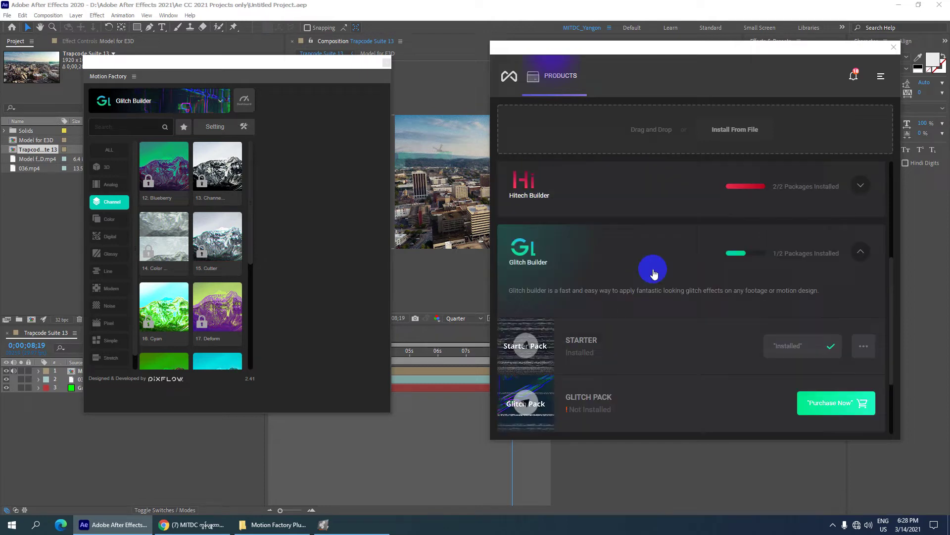
Install Glitch Builder's Glitch Pack from glitch-pack.mfg and dismiss the finished installation report
left_click(751, 131)
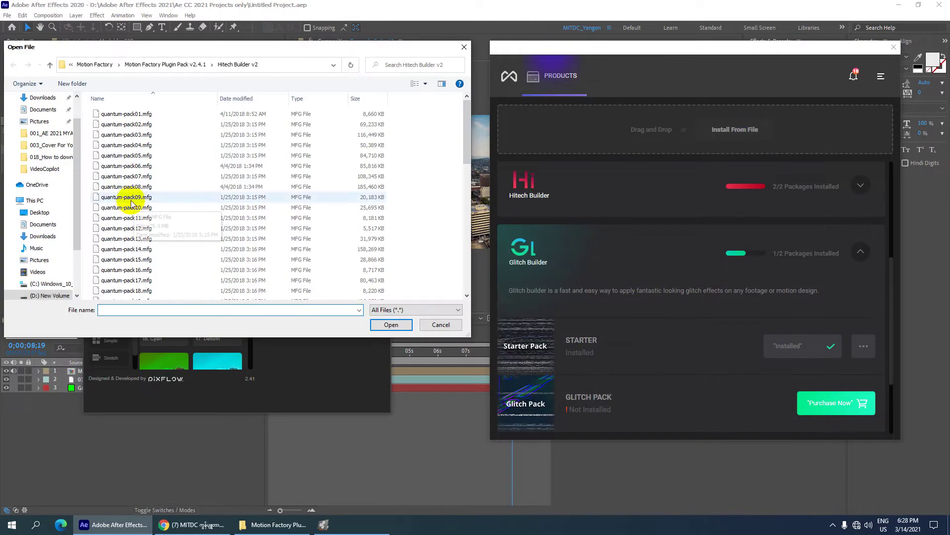
left_click(52, 65)
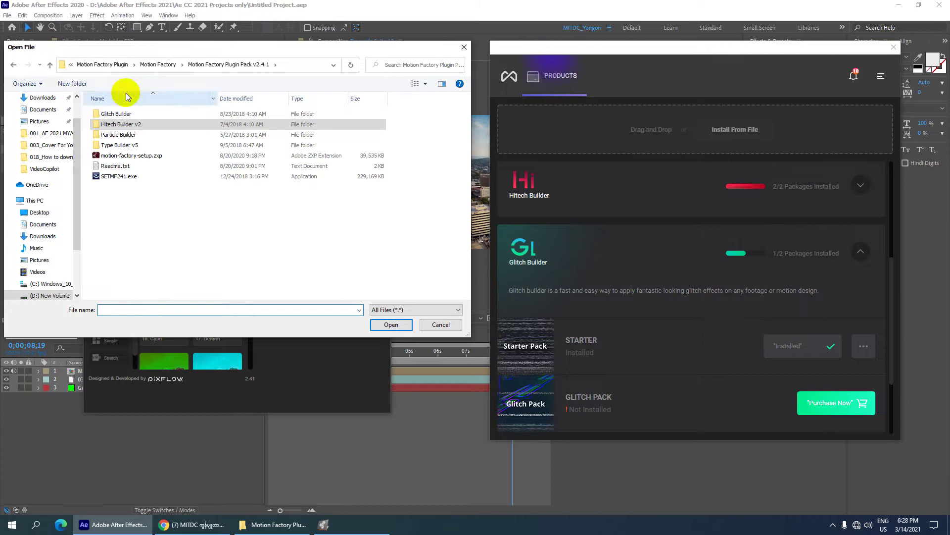
double_click(124, 116)
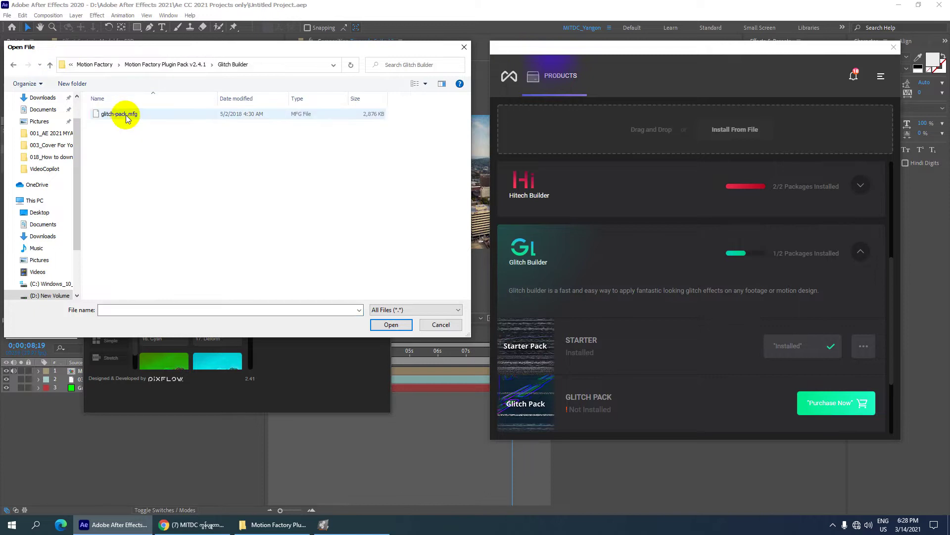
left_click(126, 118)
left_click(391, 324)
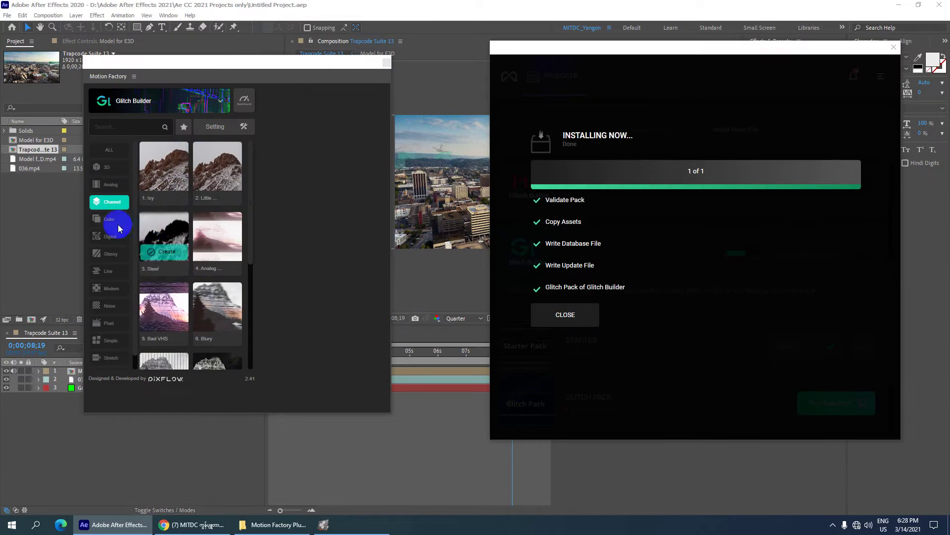
left_click(106, 167)
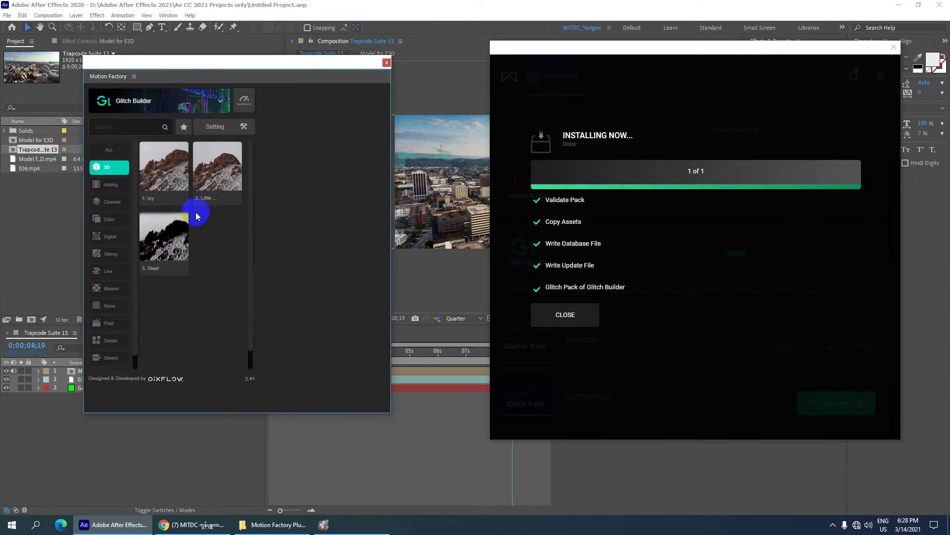
left_click(566, 311)
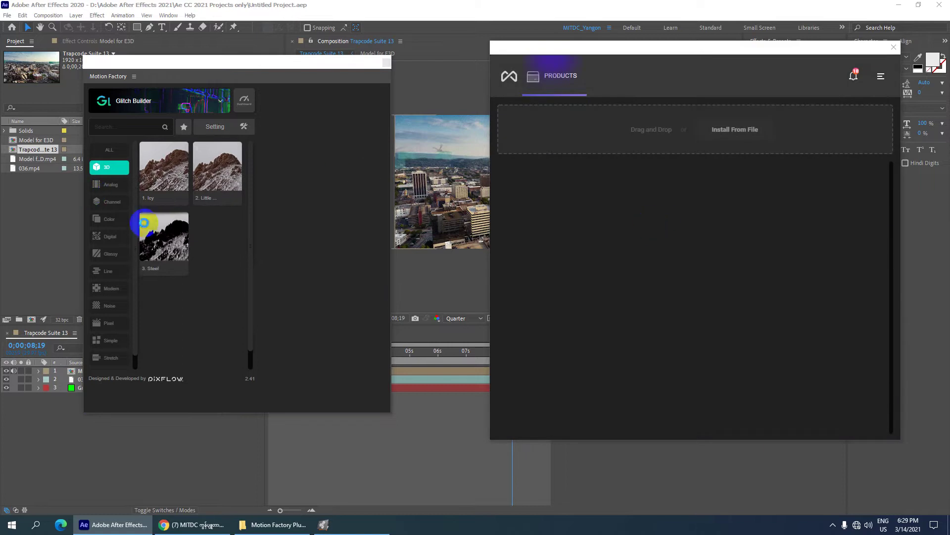
Close the Motion Factory installer window and reposition the Motion Factory panel
left_click(154, 104)
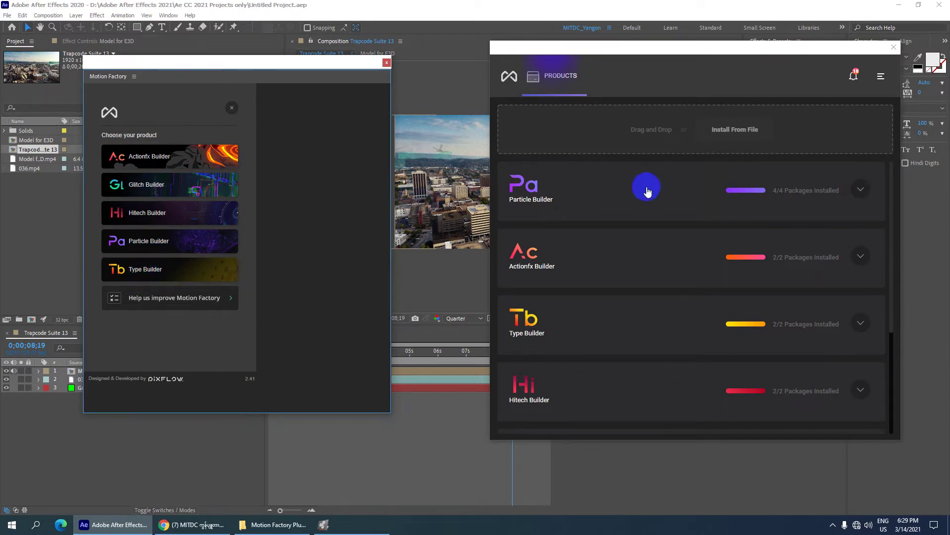
left_click(894, 48)
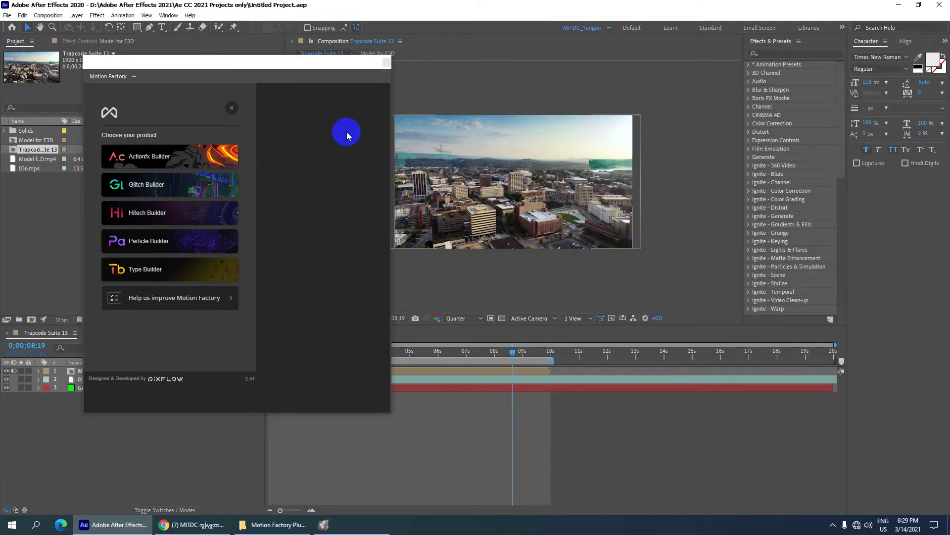
left_click(228, 77)
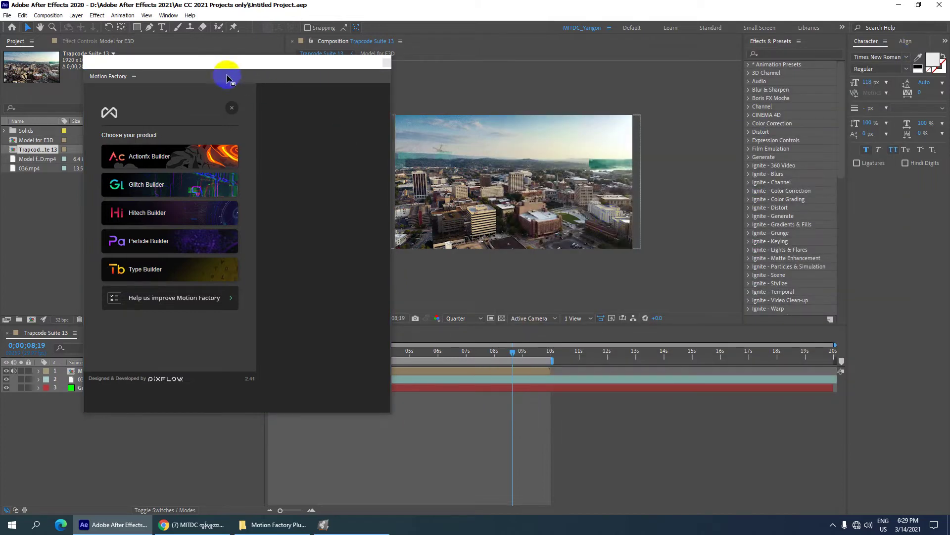
left_click_drag(227, 77, 227, 71)
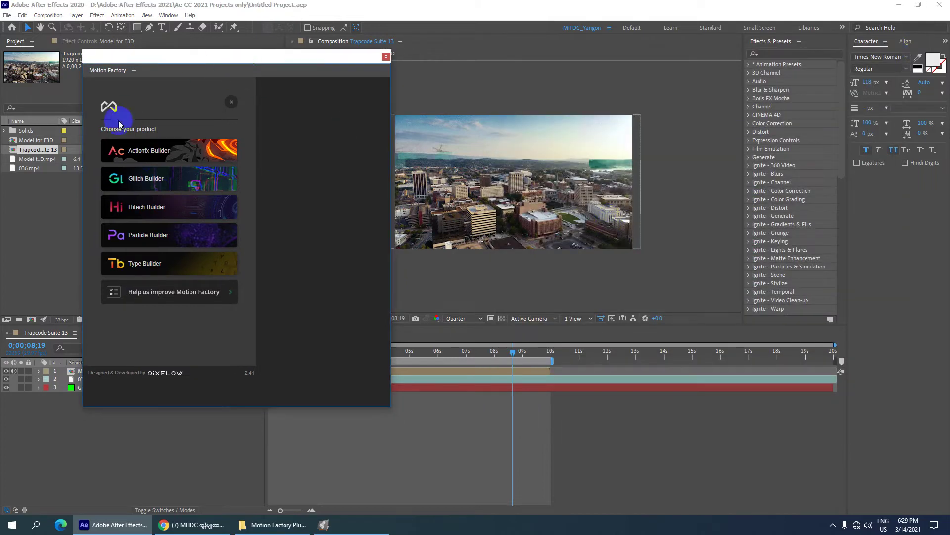
Open Actionfx Builder's Cartoon FX fire presets and set the time to about 5 seconds
left_click(158, 155)
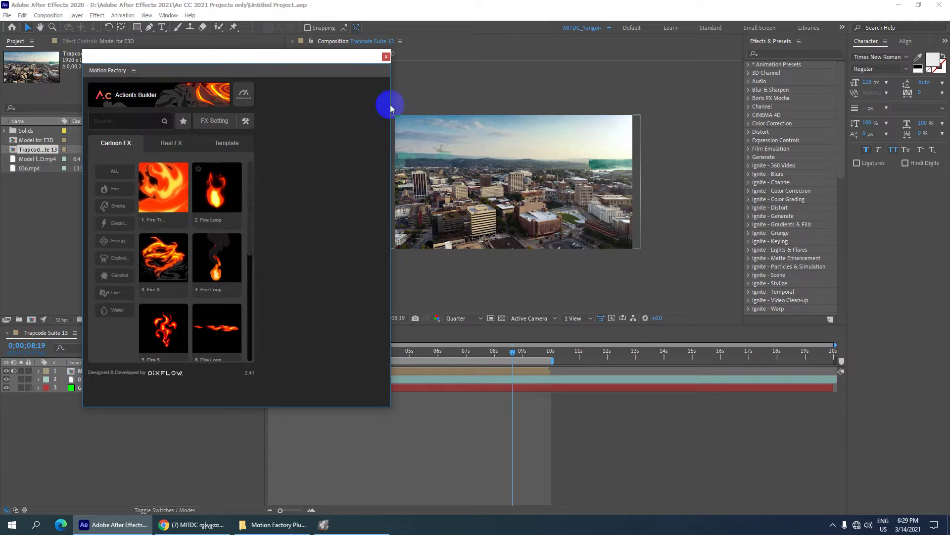
left_click_drag(308, 58, 248, 55)
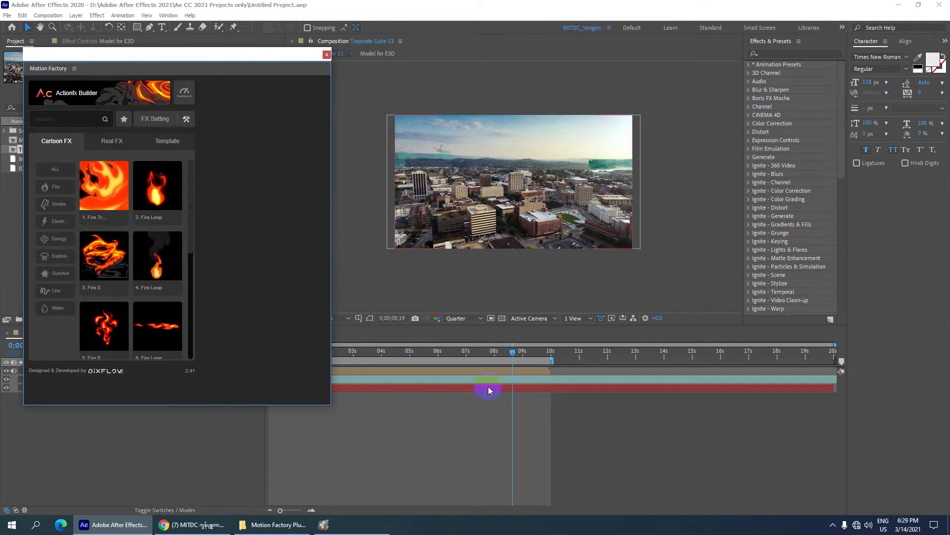
left_click(436, 356)
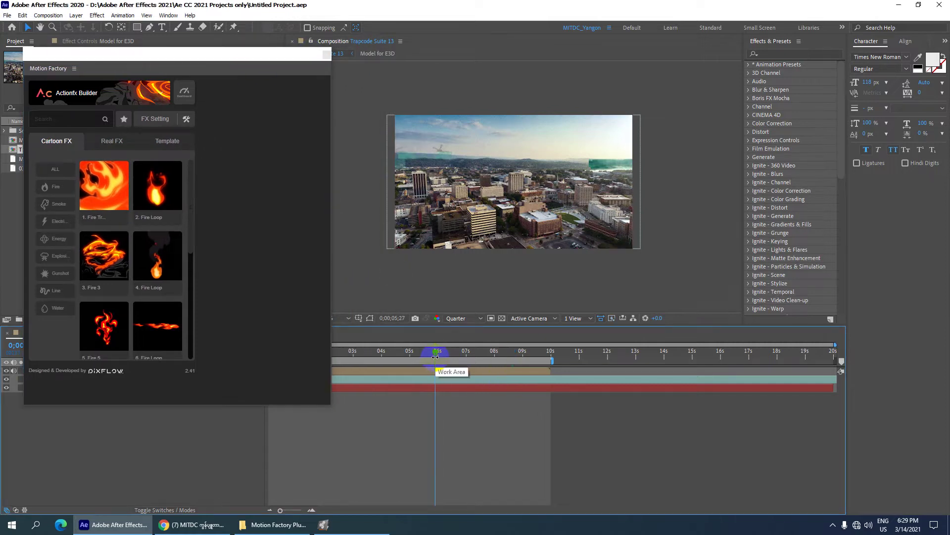
At 0;00;05;24, delete uni.Glitch from Model for E3D, leaving only Keylight
left_click_drag(435, 356, 433, 355)
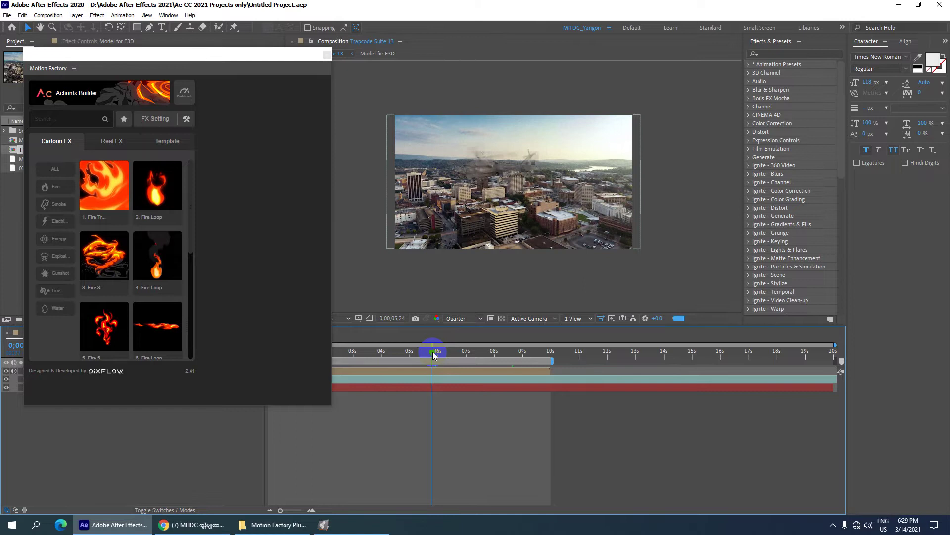
left_click_drag(248, 55, 692, 184)
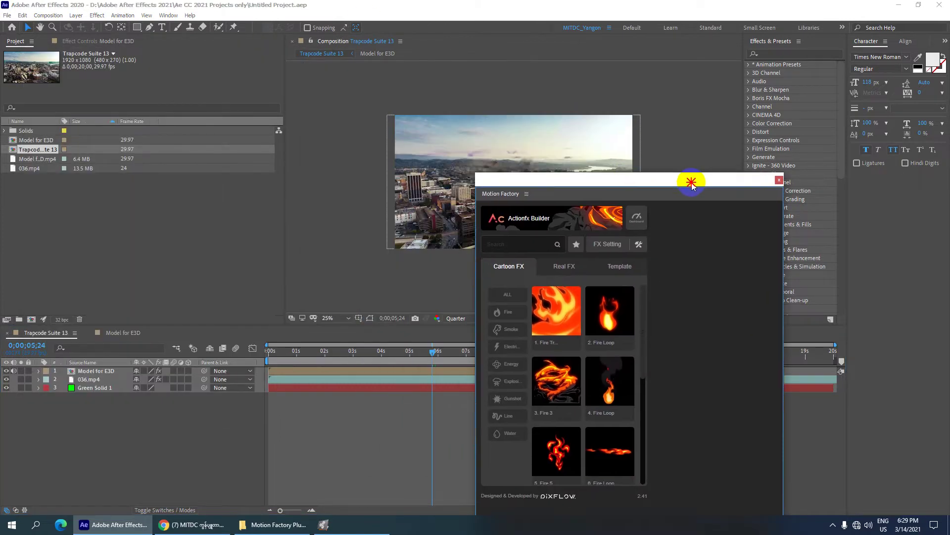
left_click(85, 41)
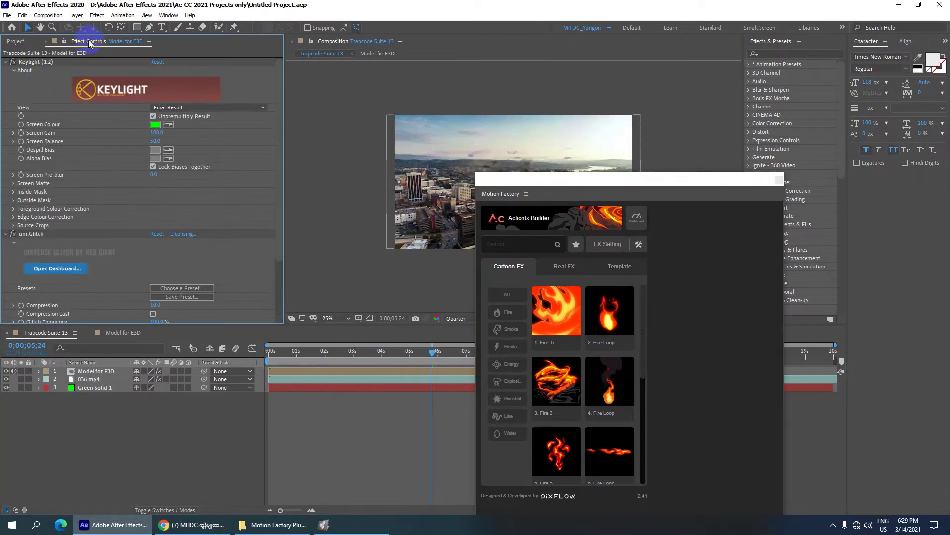
left_click(33, 63)
left_click(28, 236)
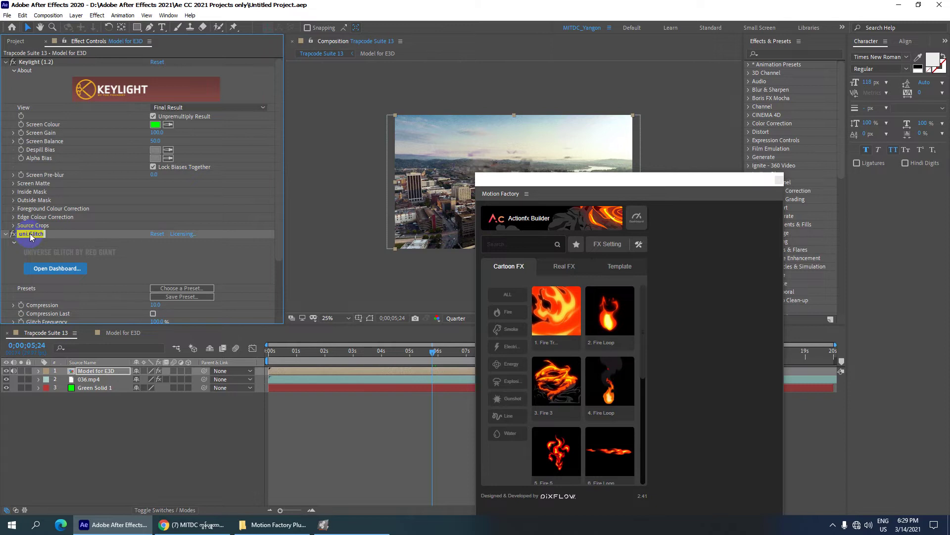
key("Delete")
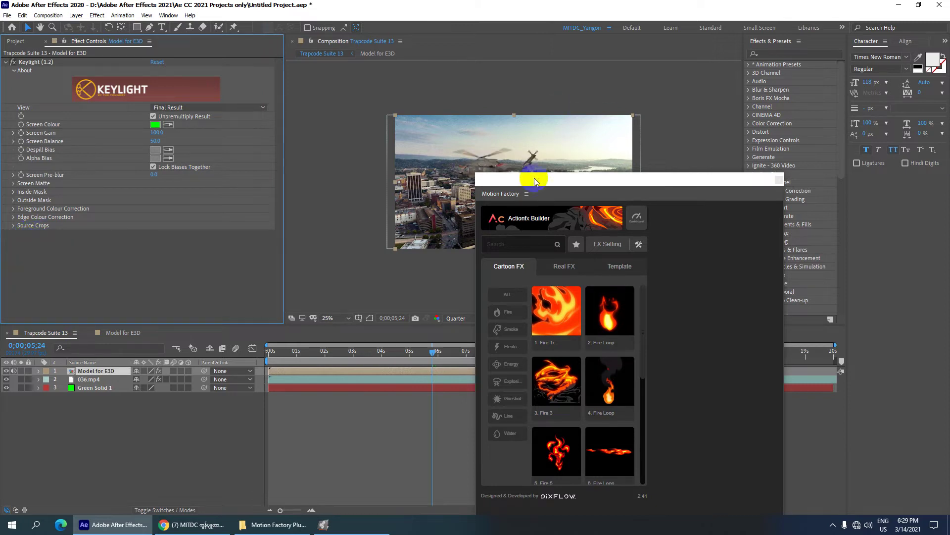
left_click_drag(535, 180, 643, 109)
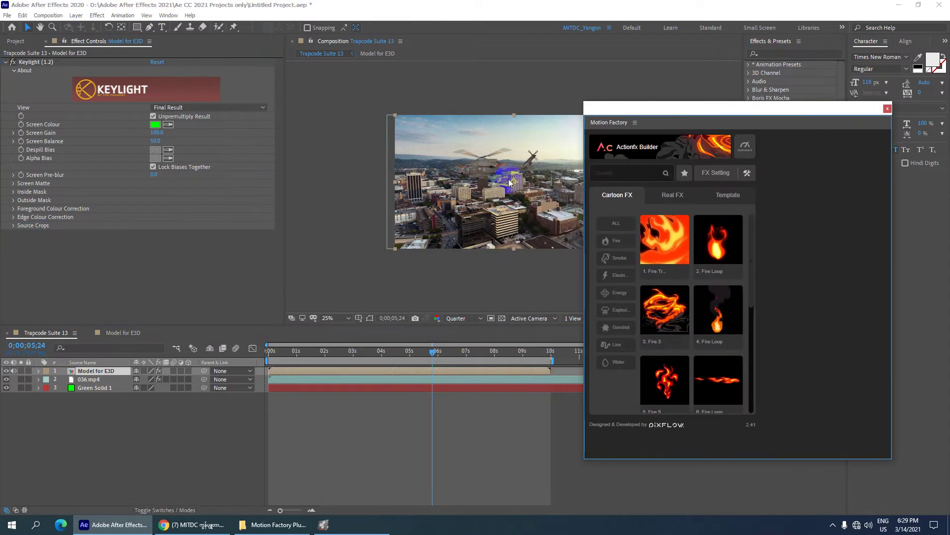
Build an R Fire 04 composition from Actionfx Builder's Real FX Fire 4 preset
left_click(672, 195)
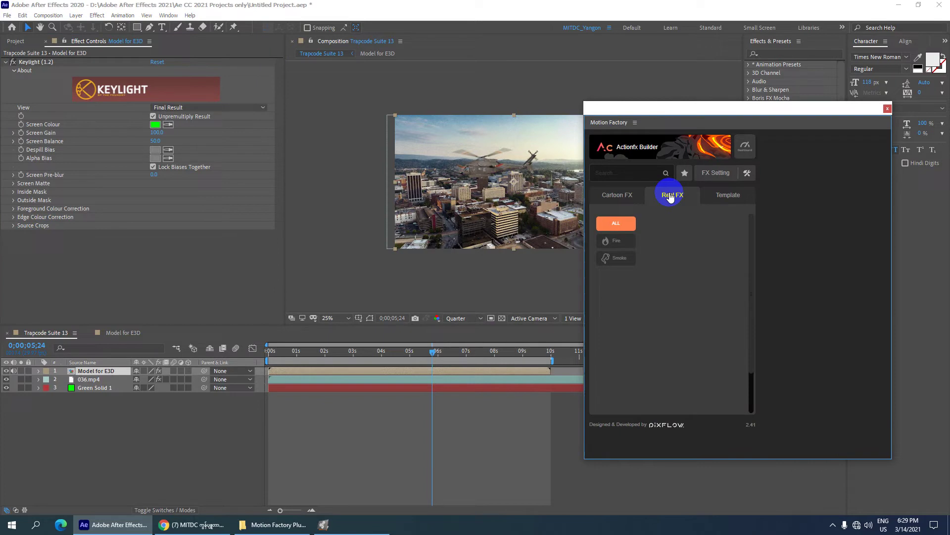
left_click(617, 242)
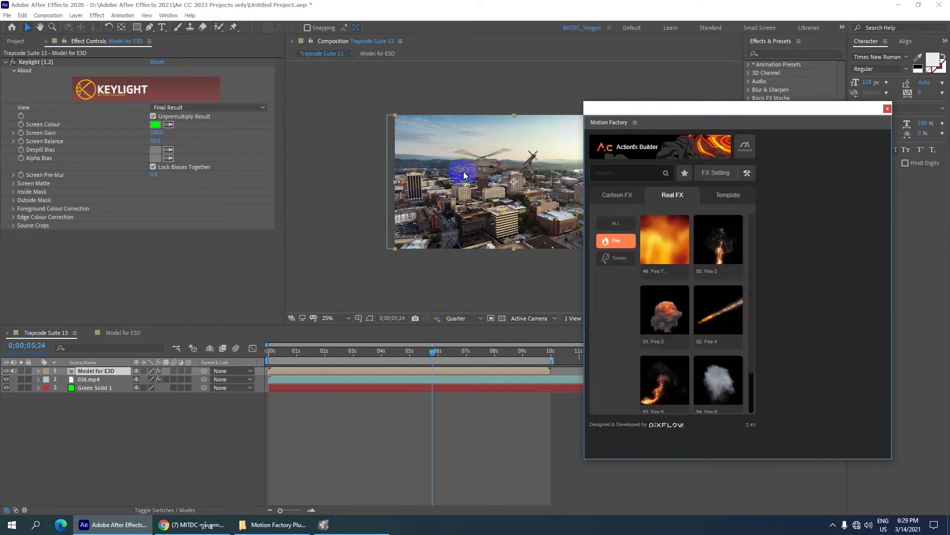
left_click(15, 41)
left_click(26, 219)
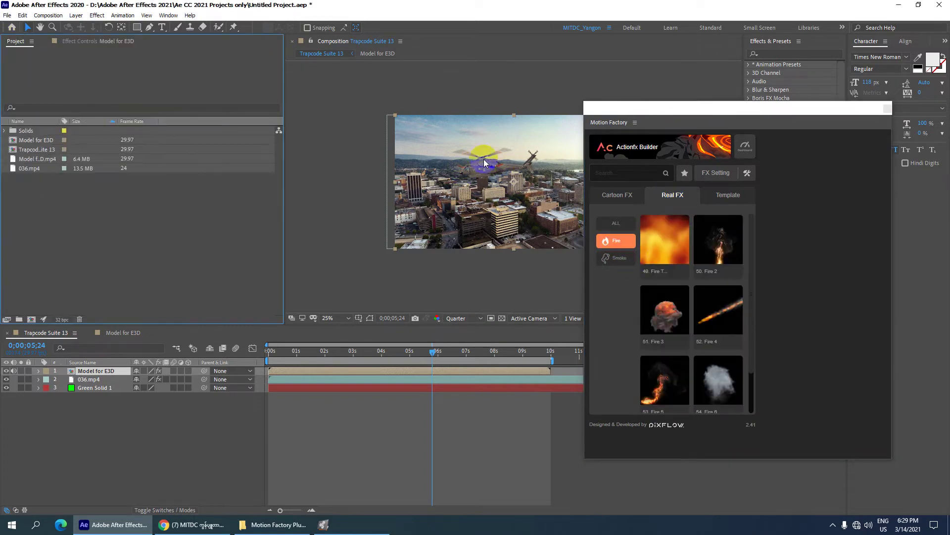
mouse_move(673, 319)
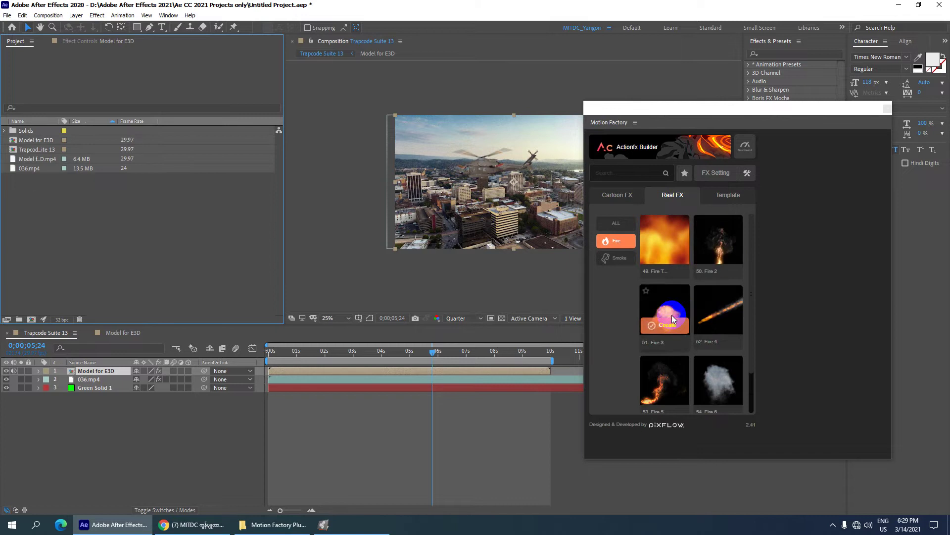
mouse_move(661, 378)
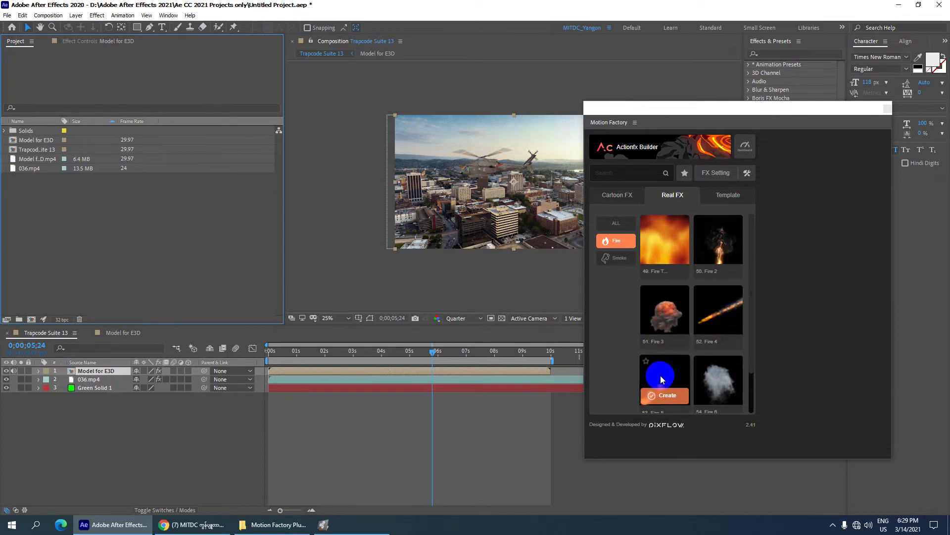
left_click(723, 323)
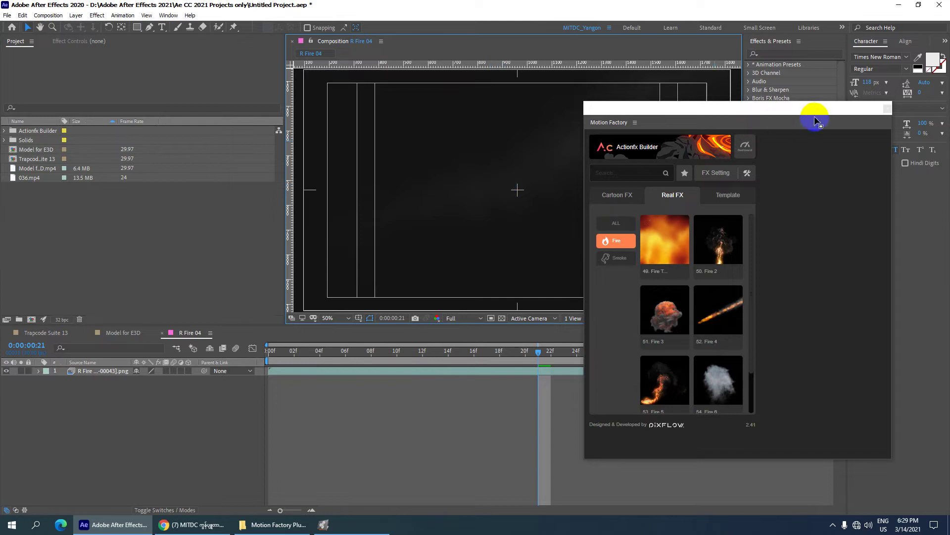
Play R Fire 04 from its first frame, then return to the Model for E3D composition
left_click_drag(825, 111, 694, 87)
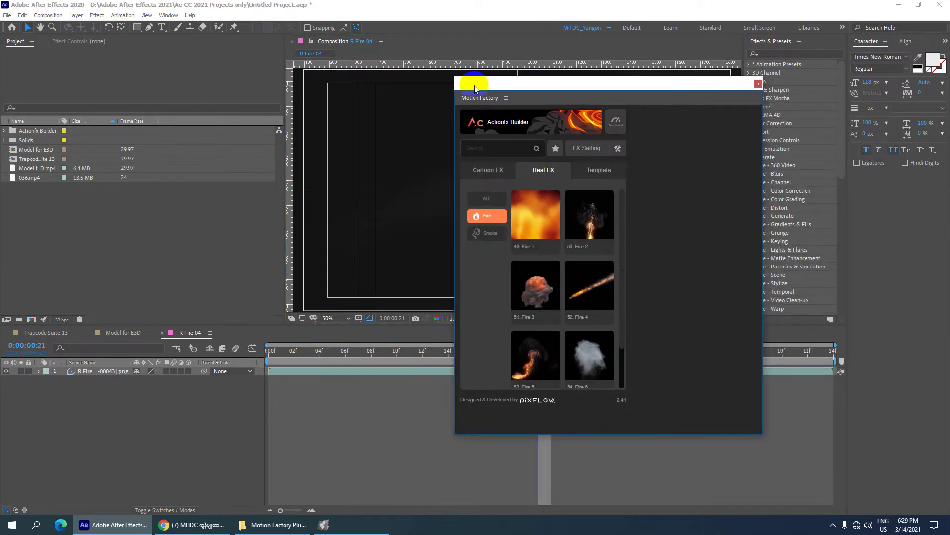
mouse_move(474, 88)
left_mouse_down()
mouse_move(386, 43)
mouse_move(379, 56)
mouse_move(407, 46)
mouse_move(794, 63)
left_mouse_up()
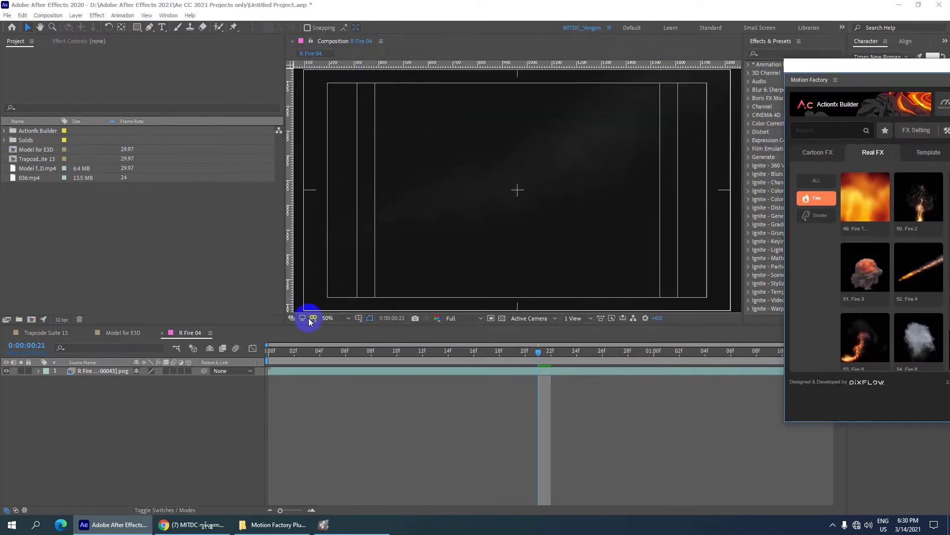
left_click(106, 372)
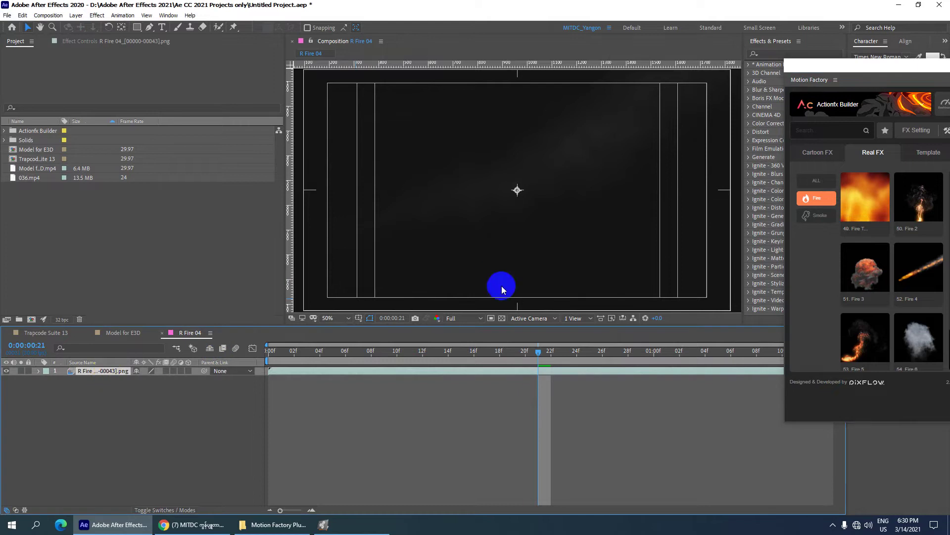
left_click_drag(540, 354, 243, 350)
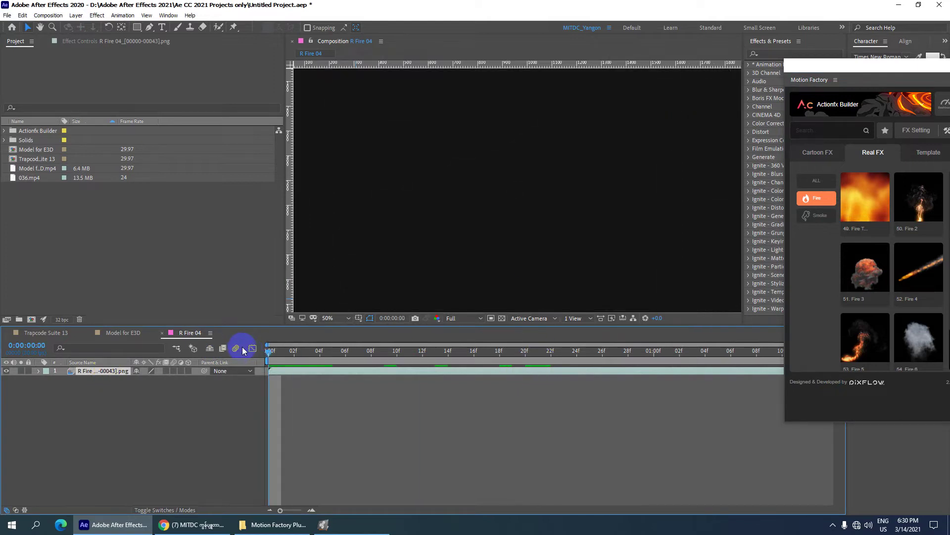
key("space")
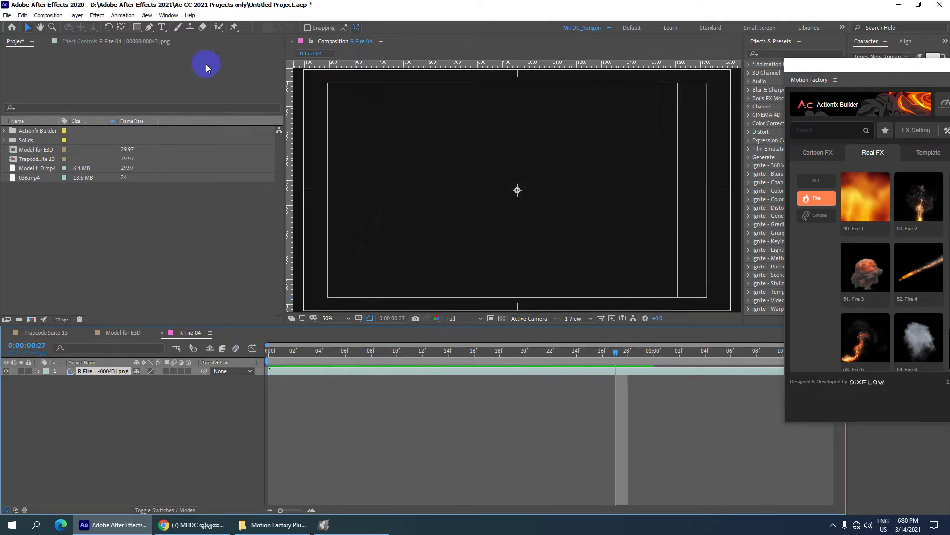
left_click(83, 374)
Drag the R Fire 04 comp from the Actionfx Builder folder above Model for E3D in Trapcode Suite 13
left_click(124, 333)
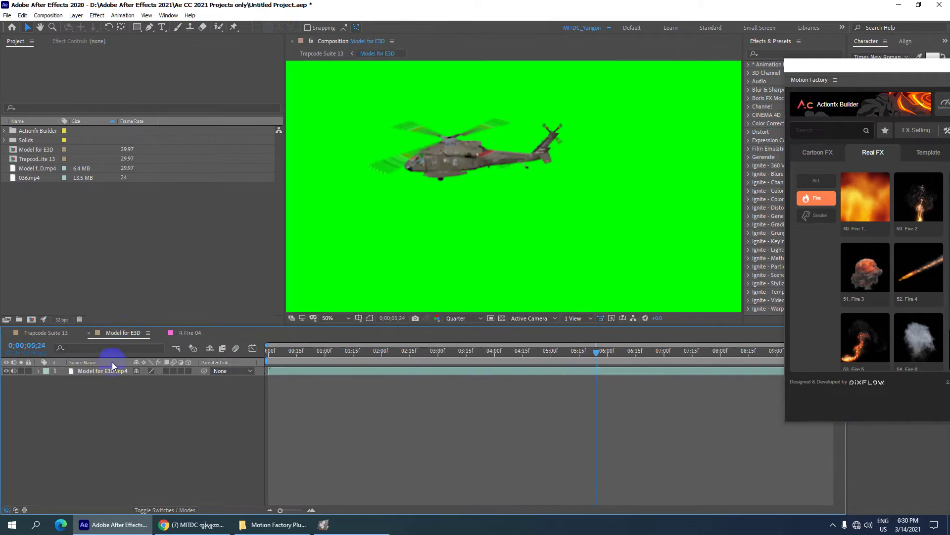
left_click(38, 332)
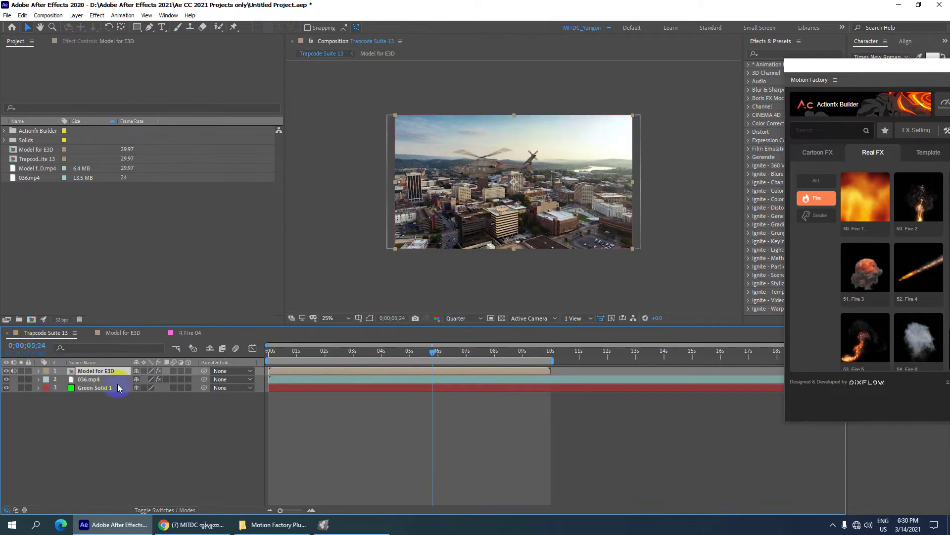
left_click(19, 102)
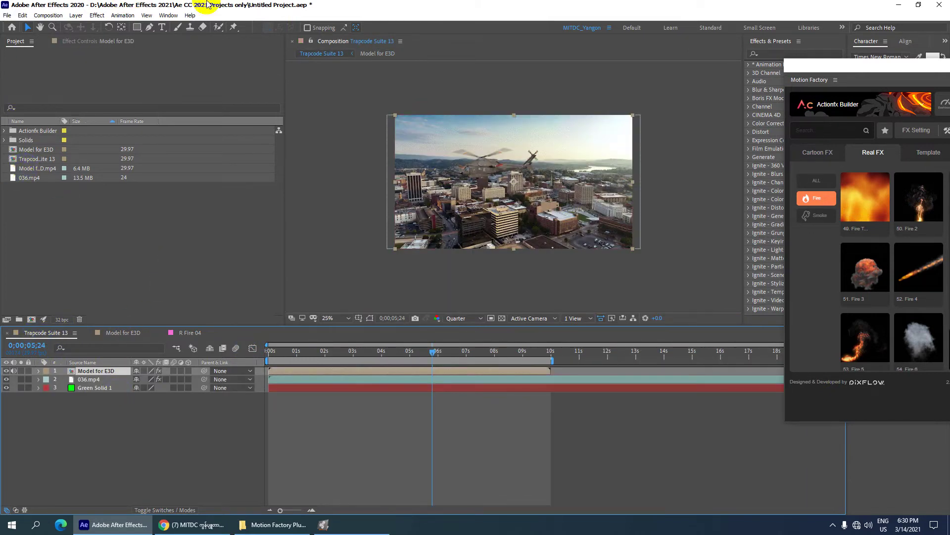
left_click(31, 158)
left_click(31, 132)
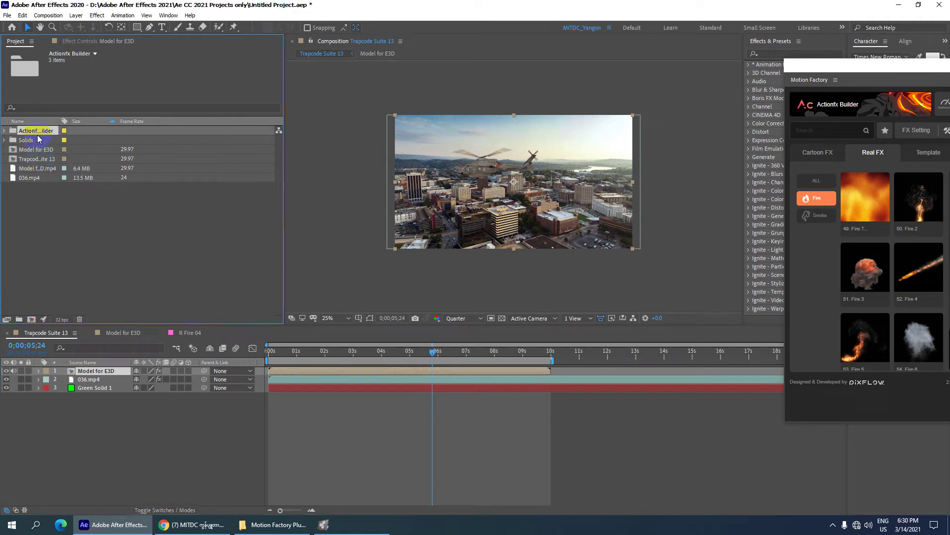
left_click(43, 130)
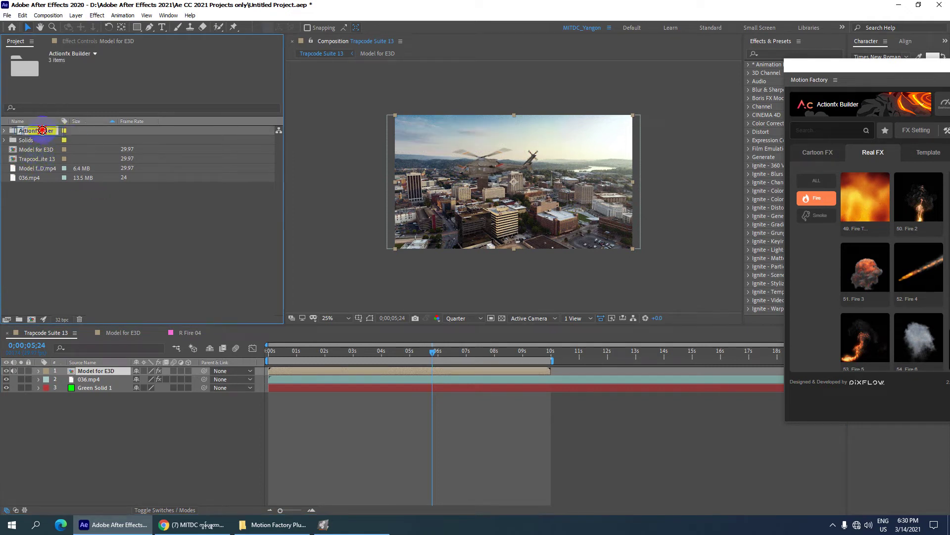
left_click(4, 131)
left_click(31, 153)
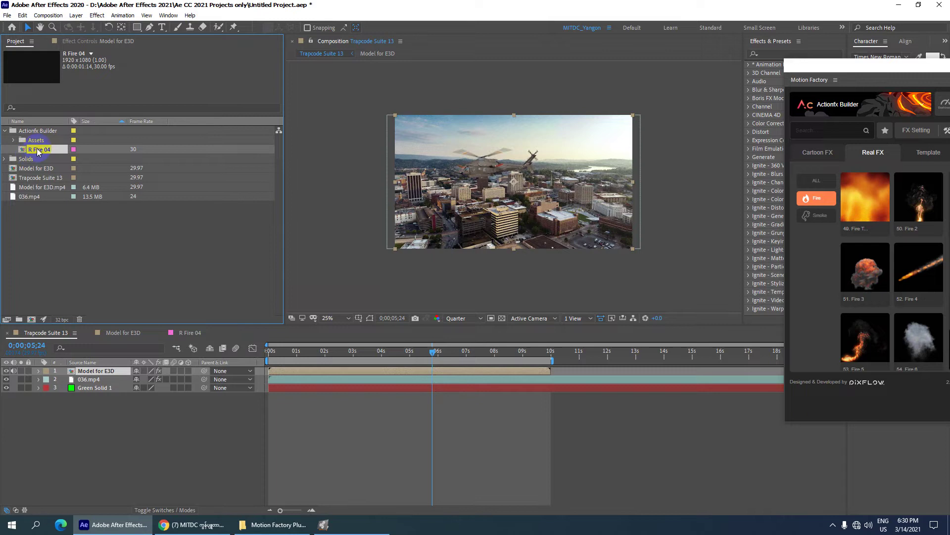
left_click_drag(38, 150, 89, 367)
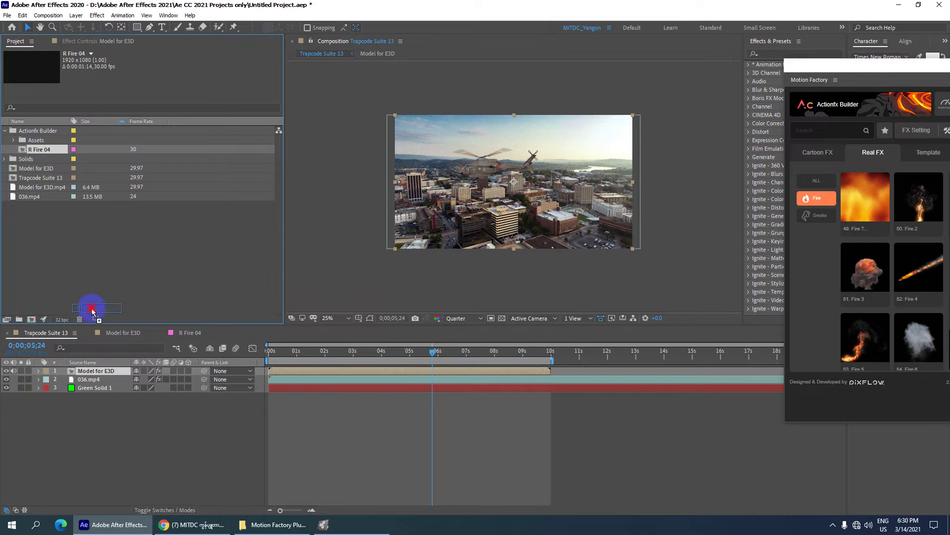
left_click_drag(90, 367, 90, 367)
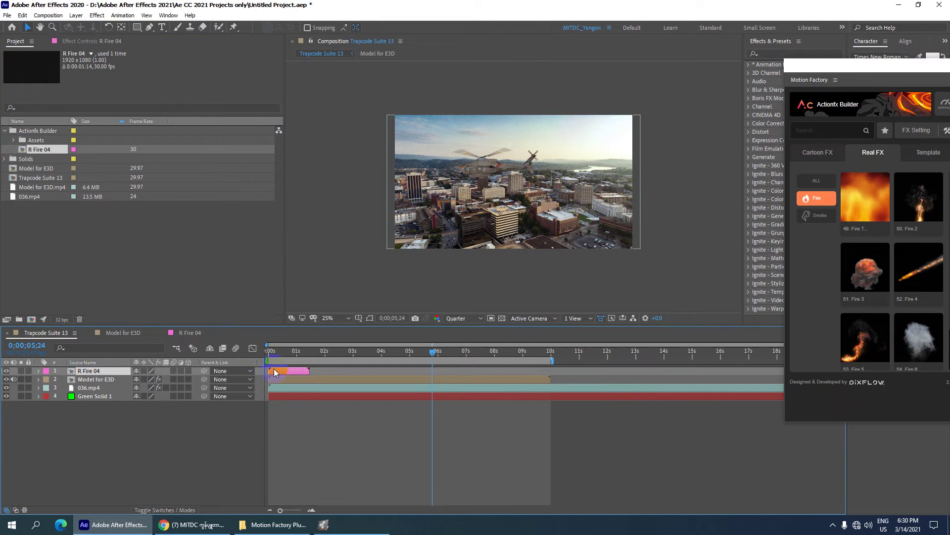
Slide the R Fire 04 layer to start near six seconds and preview it
left_click_drag(387, 373, 451, 366)
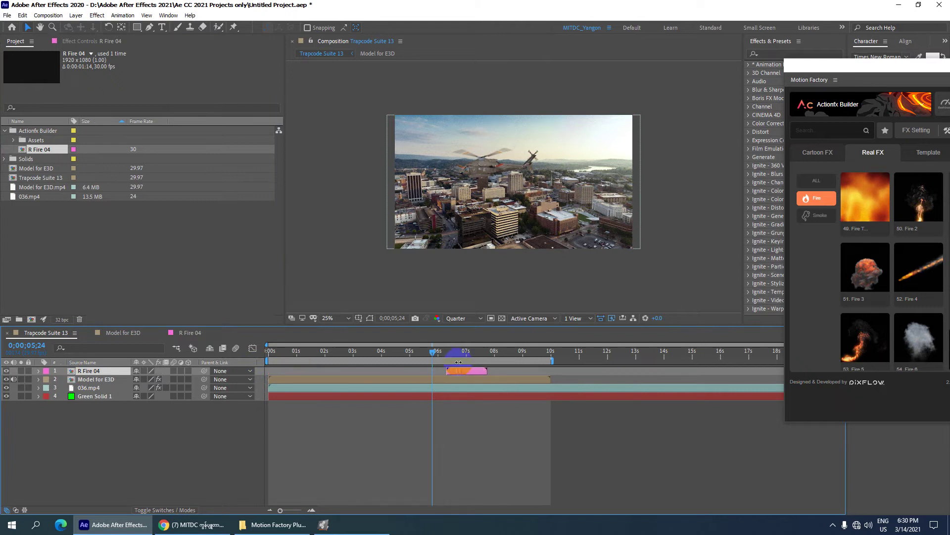
key("space")
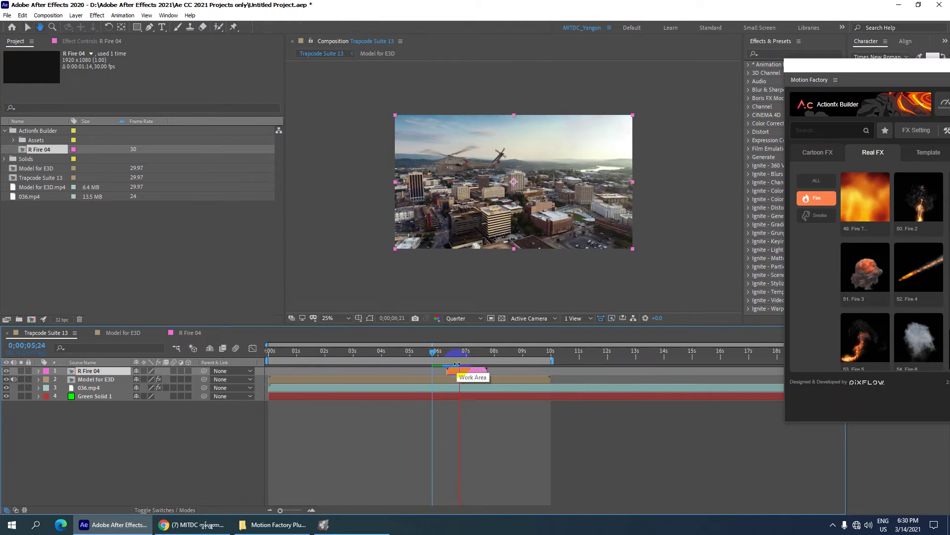
key("space")
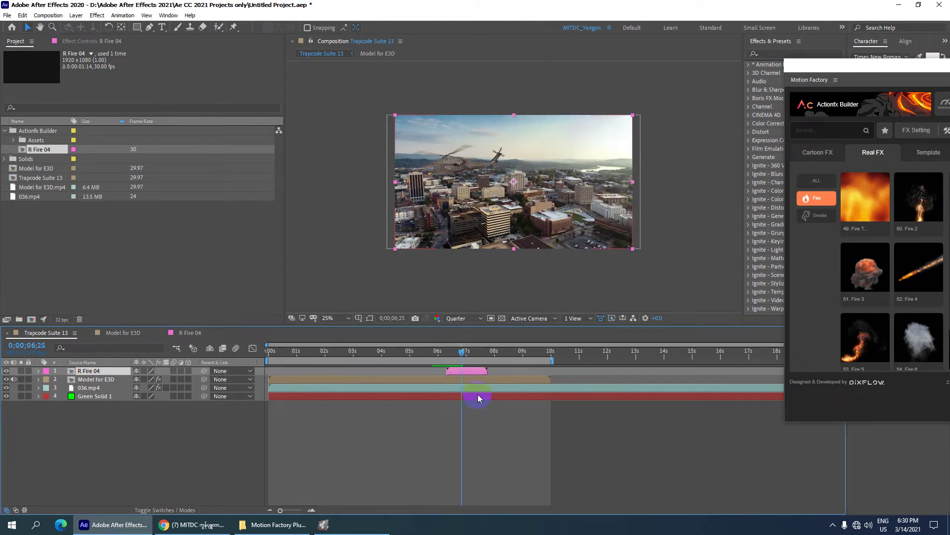
Preview the fire again from just before it starts, then set the time to 06;20 with R Fire 04 selected
left_click(467, 366)
left_click_drag(462, 352, 436, 355)
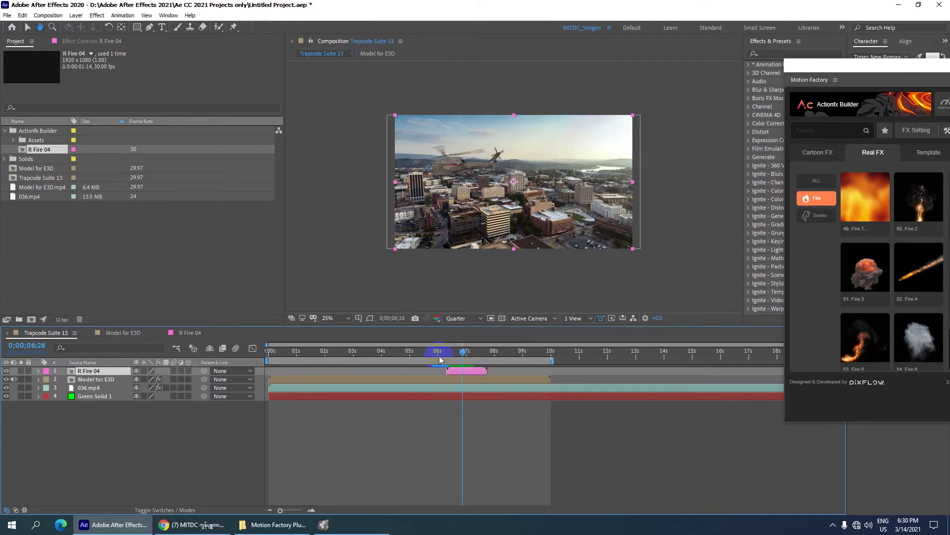
key("space")
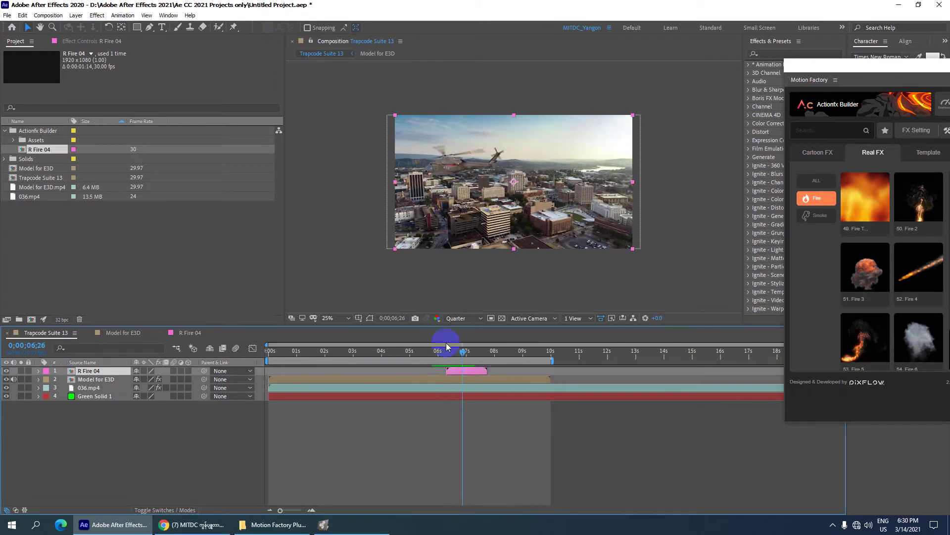
left_click(456, 375)
left_click(94, 433)
left_click(102, 372)
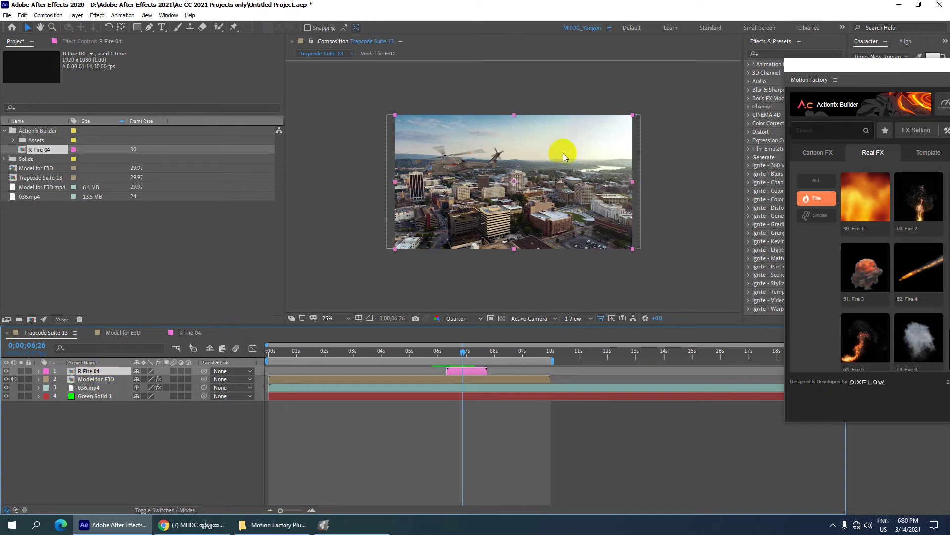
left_click(457, 351)
left_click_drag(458, 353, 450, 357)
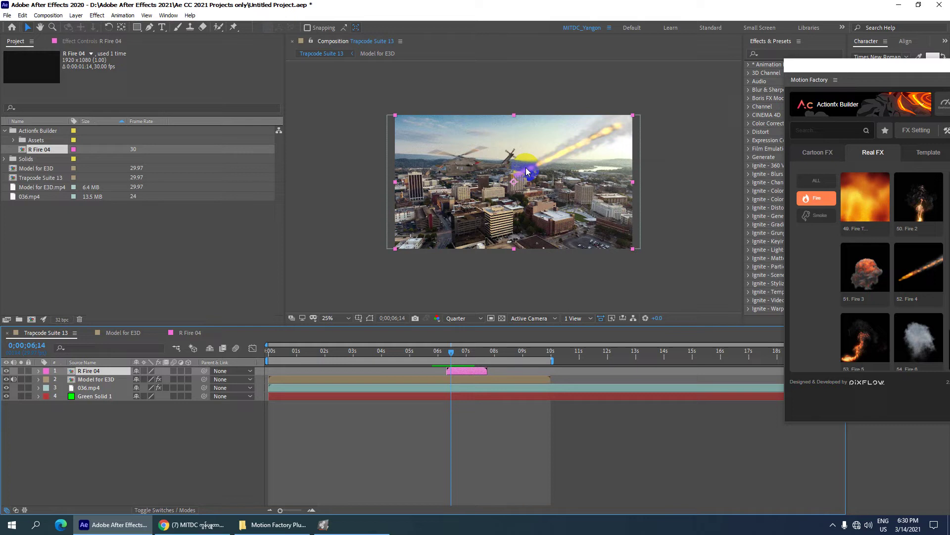
left_click(94, 379)
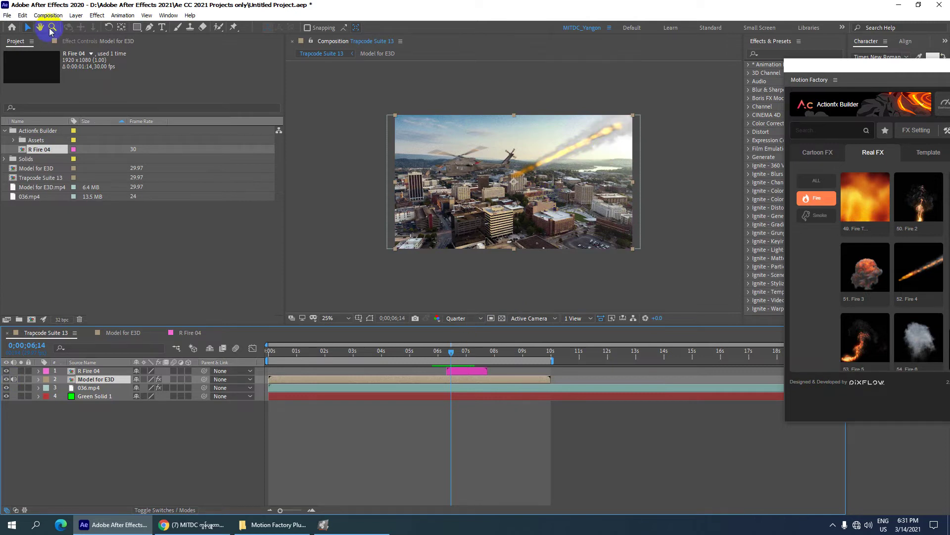
left_click(94, 371)
Make R Fire 04 a 3D layer and rotate it so the fire trail runs horizontally
left_click(188, 371)
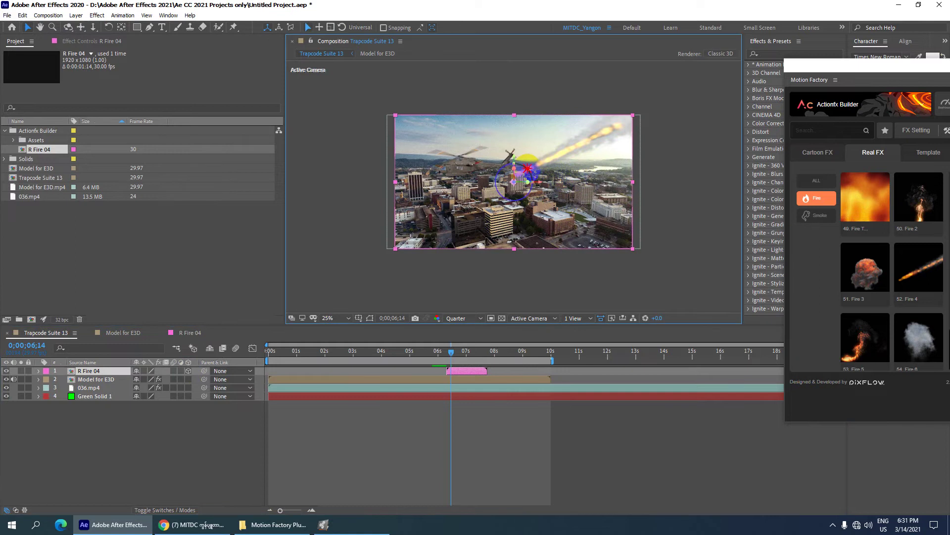
left_click_drag(515, 168, 532, 196)
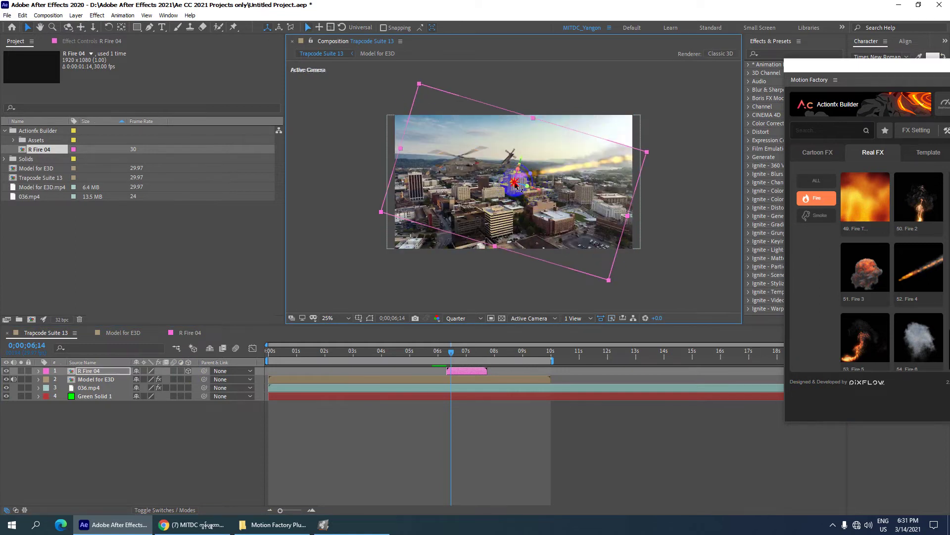
left_click_drag(514, 184, 513, 182)
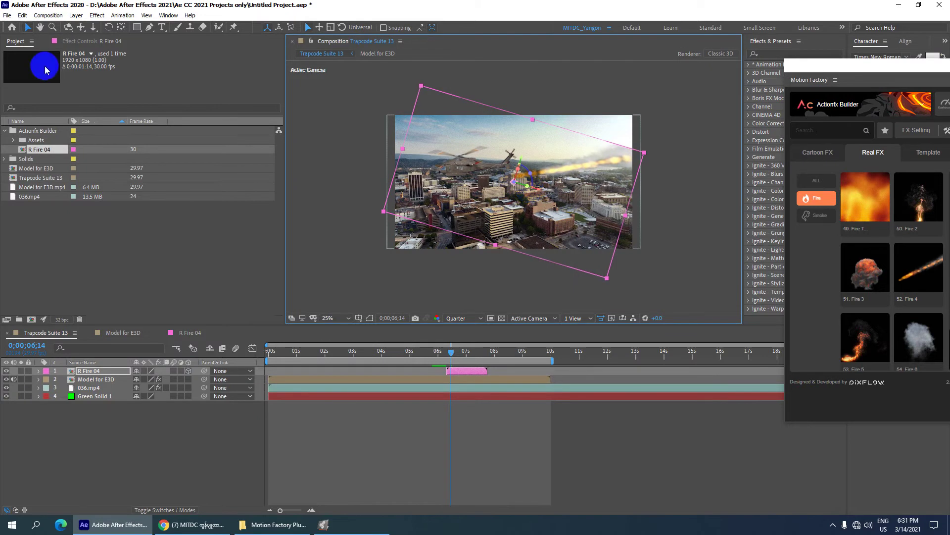
Shift the fire layer up and left toward the helicopter with the Pan Behind tool
left_click(81, 28)
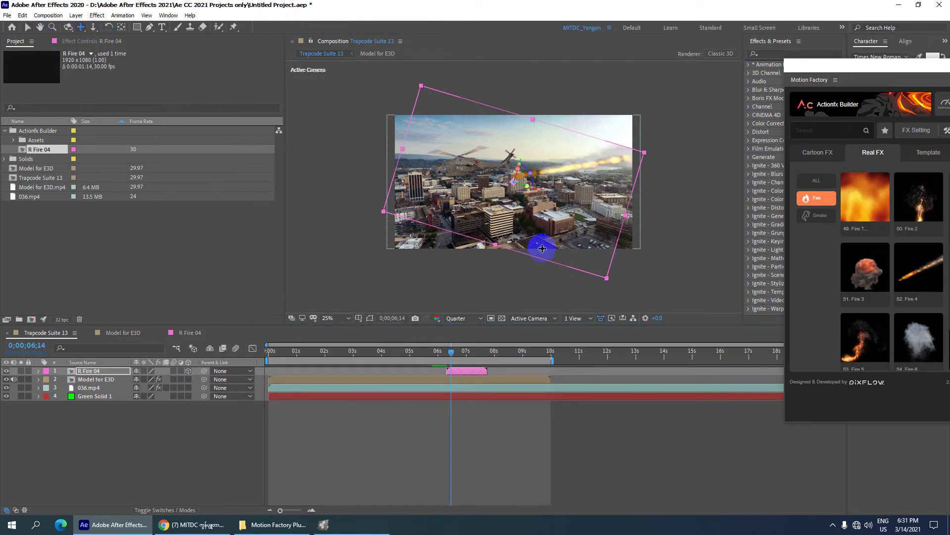
left_click_drag(516, 183, 479, 170)
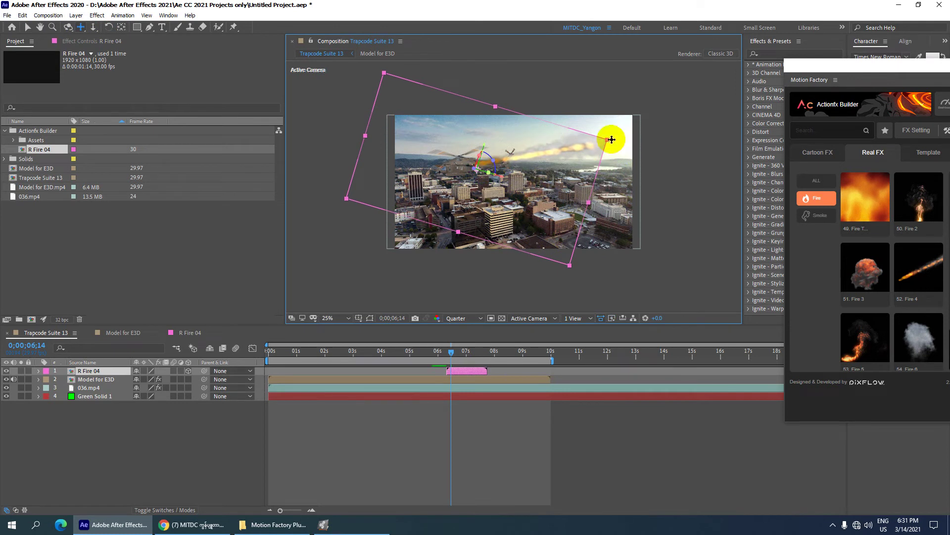
left_click(27, 28)
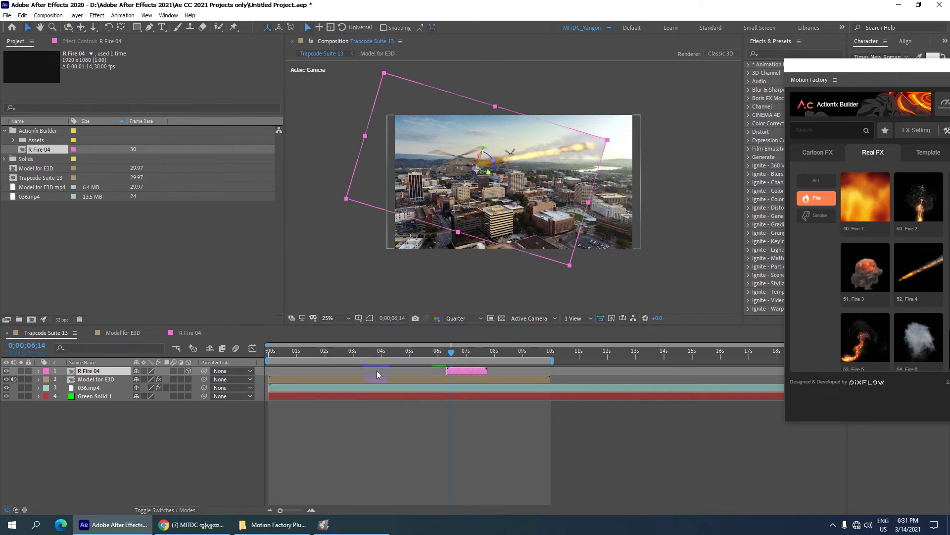
Preview the rotated fire over the footage and scrub around its timing
left_click_drag(447, 355, 432, 355)
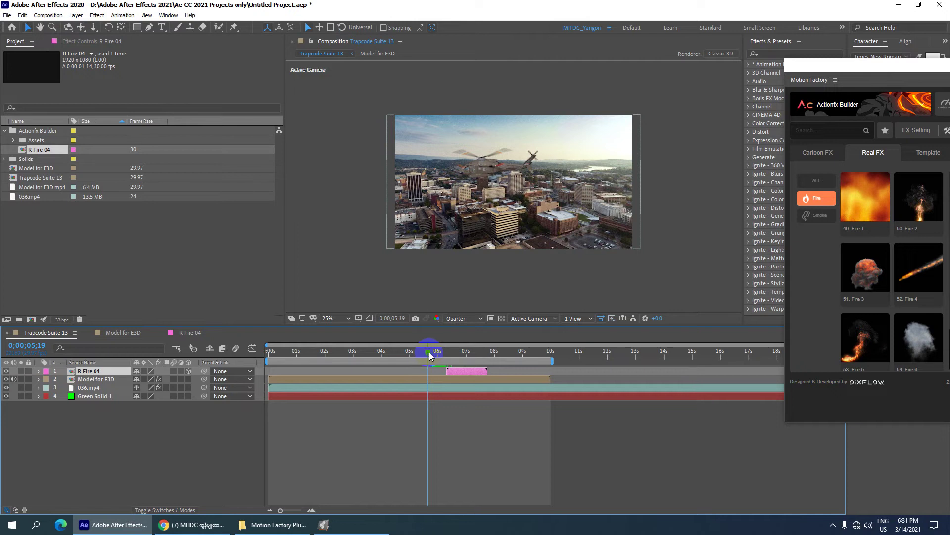
key("space")
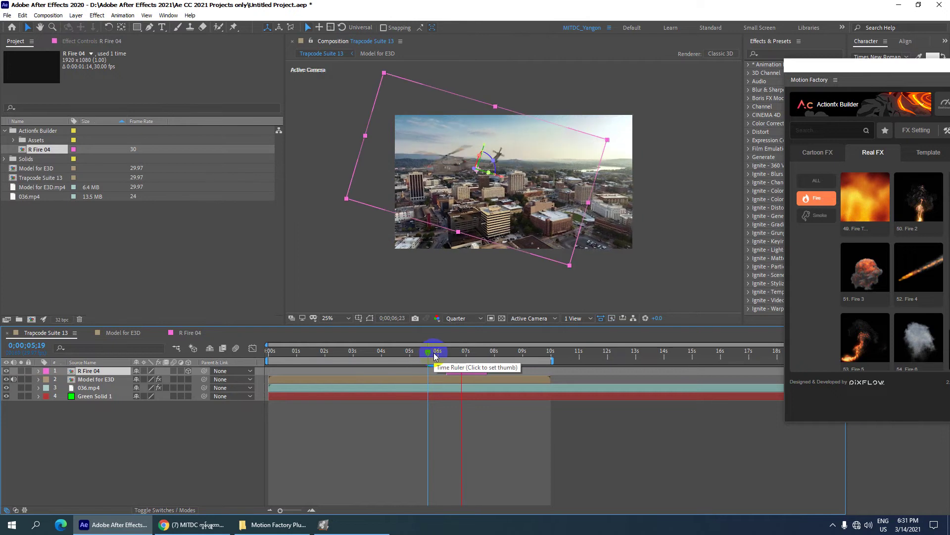
left_click(463, 360)
left_click_drag(468, 353, 269, 358)
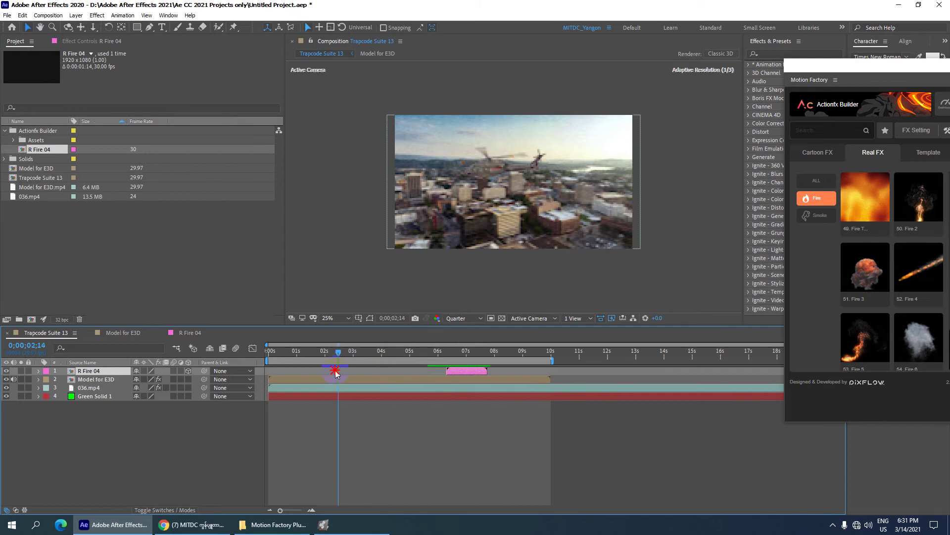
Play the composition from the first frame, stop at 0;00;07;08, and select R Fire 04
left_click(473, 204)
key("space")
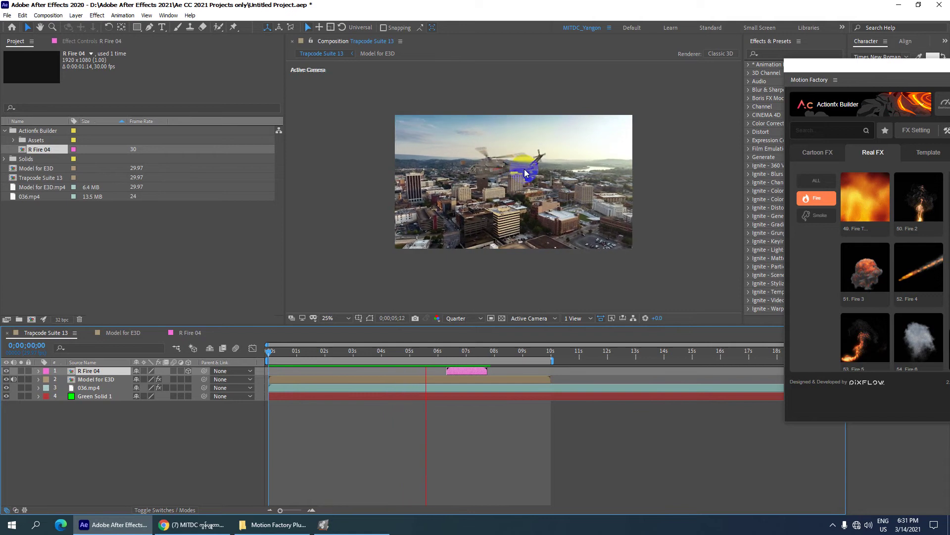
key("space")
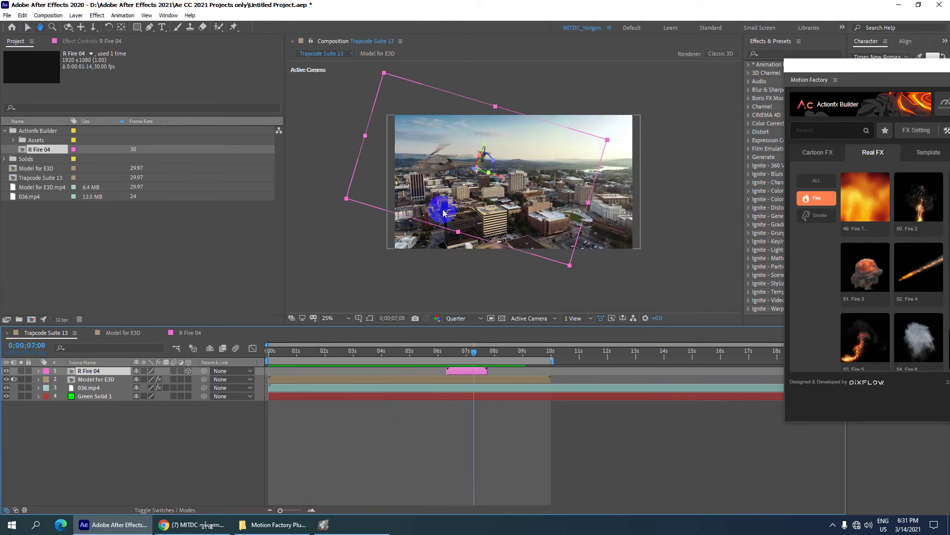
left_click(107, 427)
Delete the R Fire 04 layer and move the floating Motion Factory panel back to the screen centre
left_click(98, 371)
key("Delete")
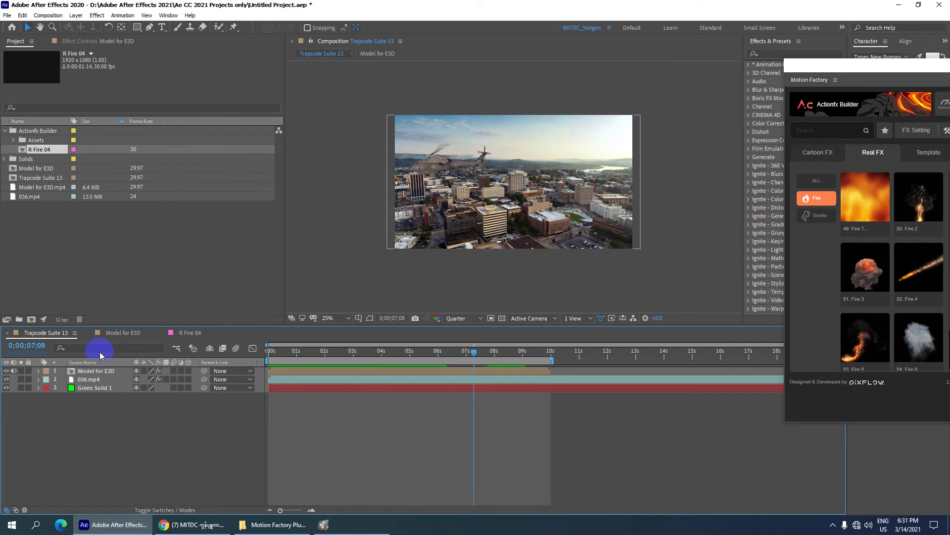
left_click_drag(870, 64, 640, 48)
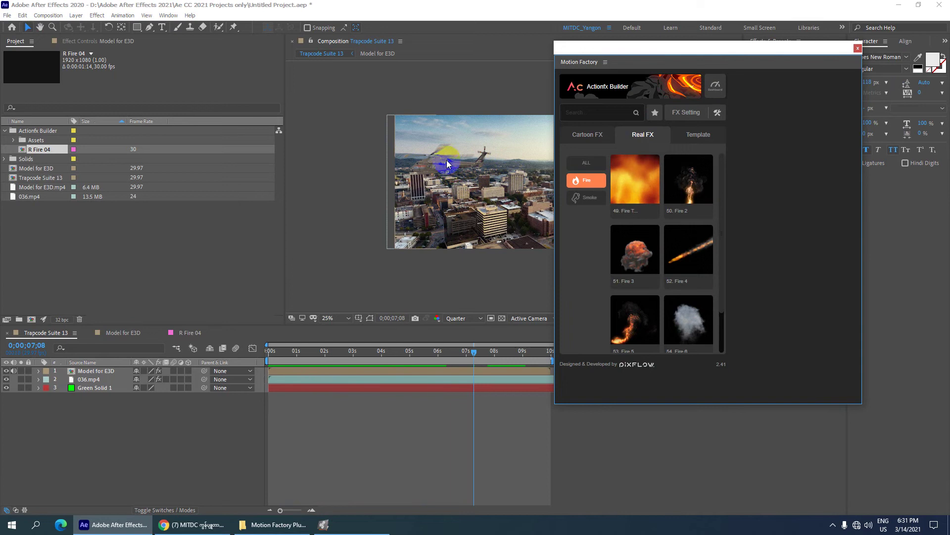
left_click_drag(795, 52, 428, 67)
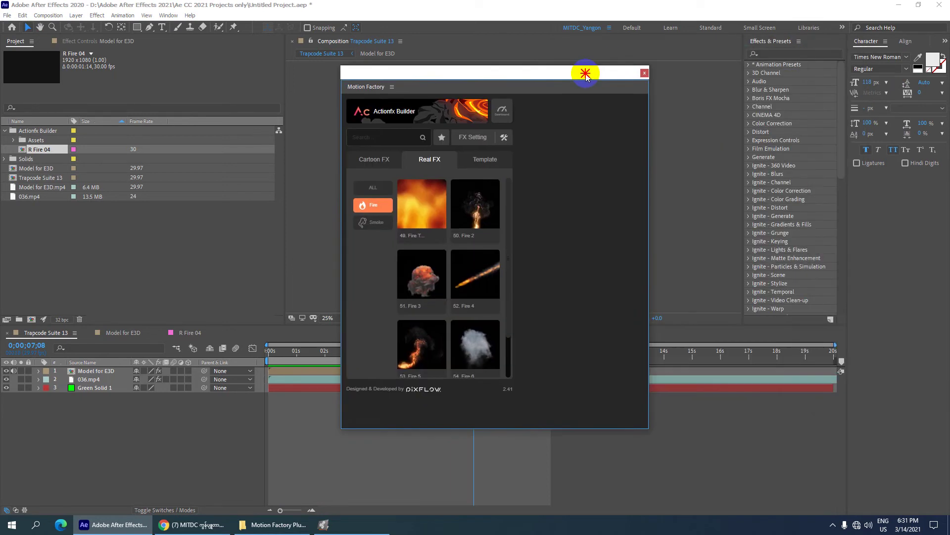
left_click_drag(213, 63, 784, 89)
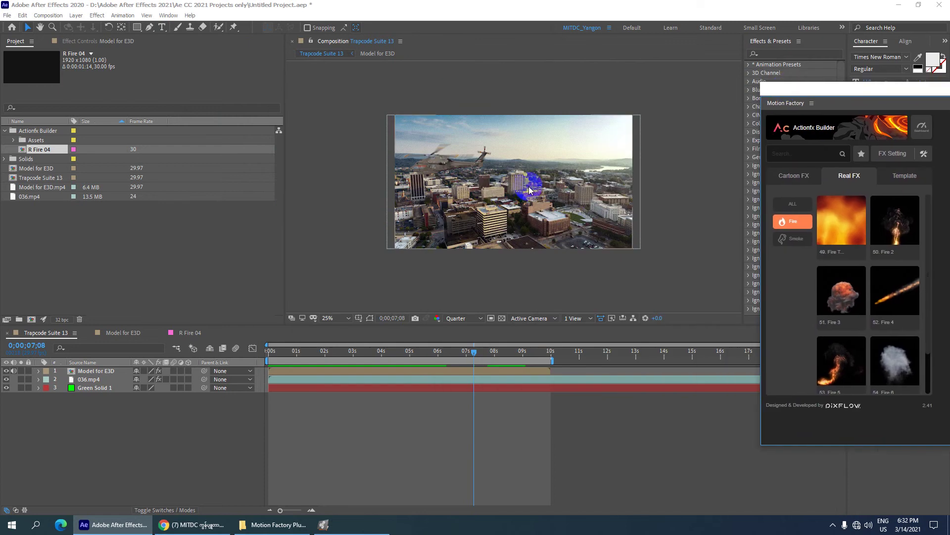
left_click_drag(843, 91, 540, 97)
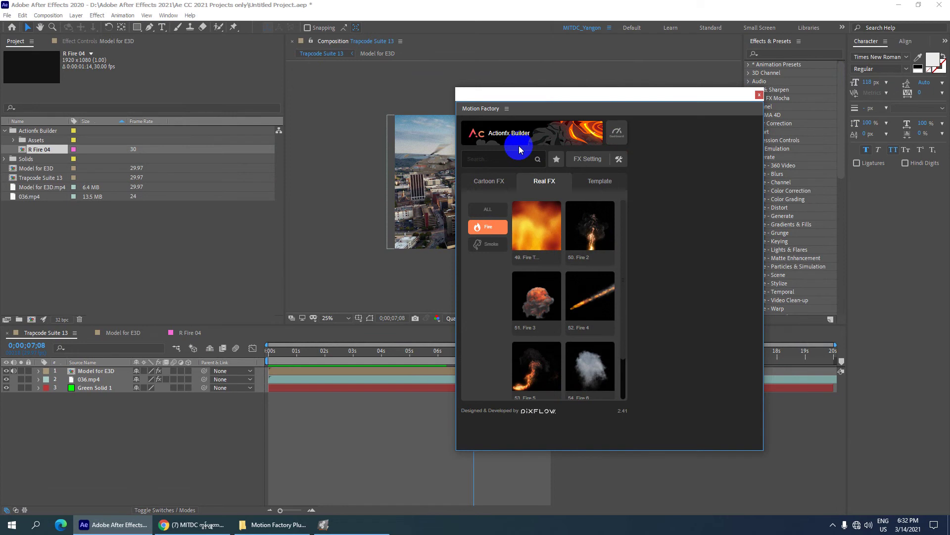
Minimise After Effects and delete the Motion Factory Plugin Pack v2.4.1 folder in Explorer
left_click(896, 6)
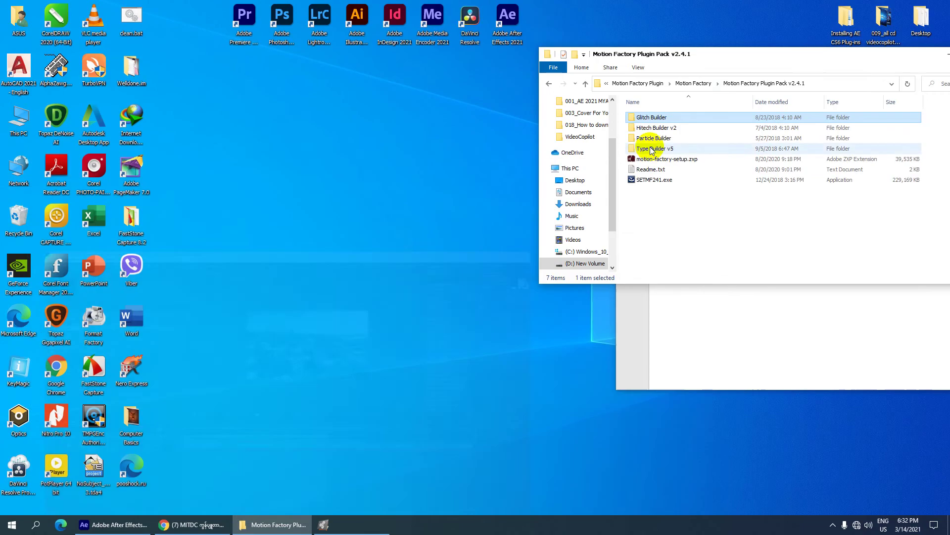
left_click_drag(721, 55, 254, 97)
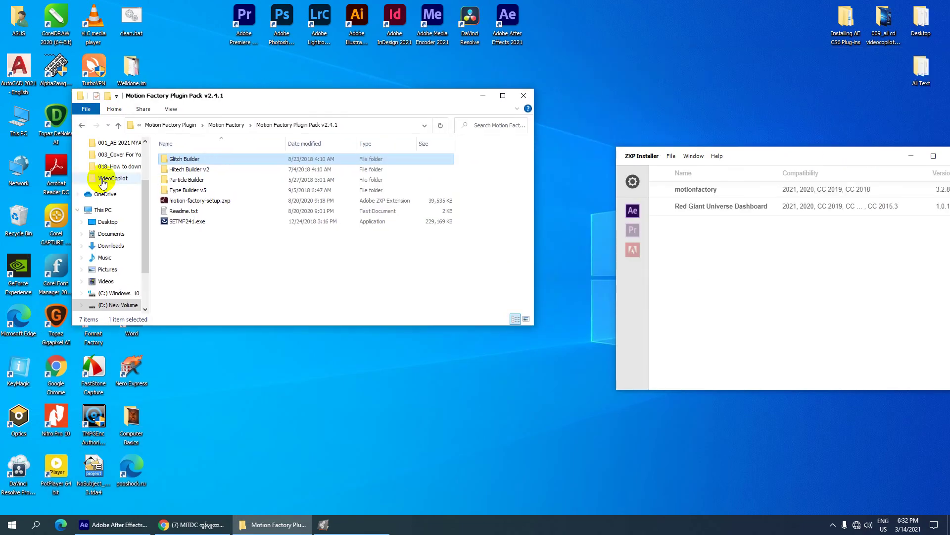
left_click(81, 126)
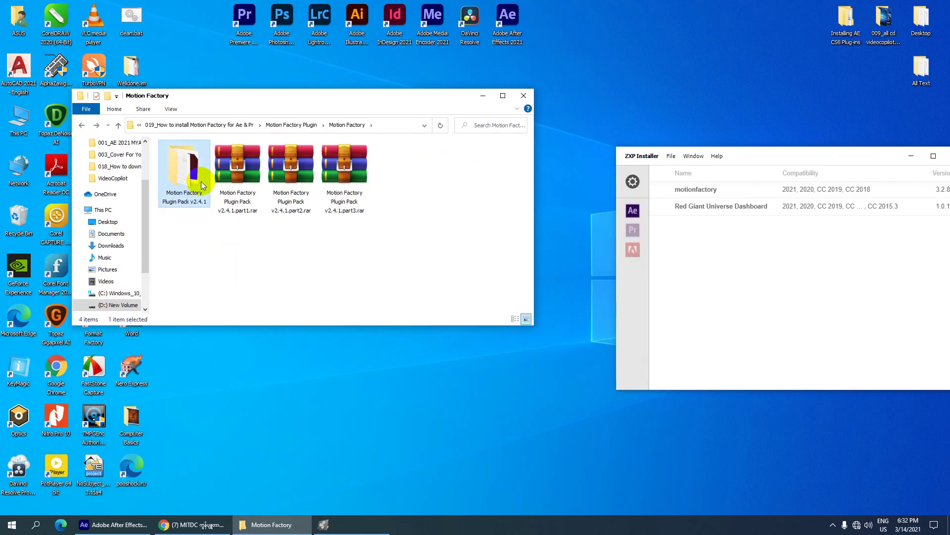
key("Delete")
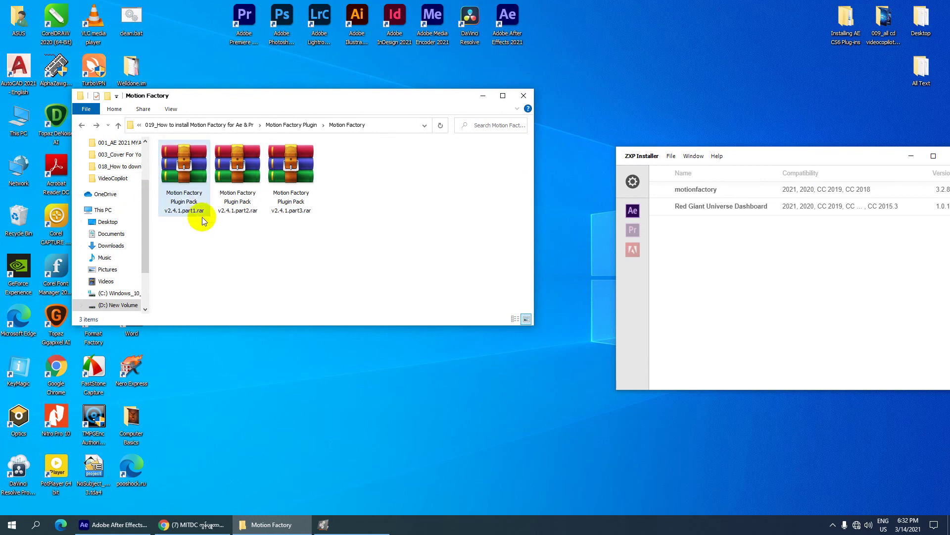
Browse the Motion Factory install folders, selecting Motion-Factory-Setup.rar and the zxp installer archive
left_click(82, 125)
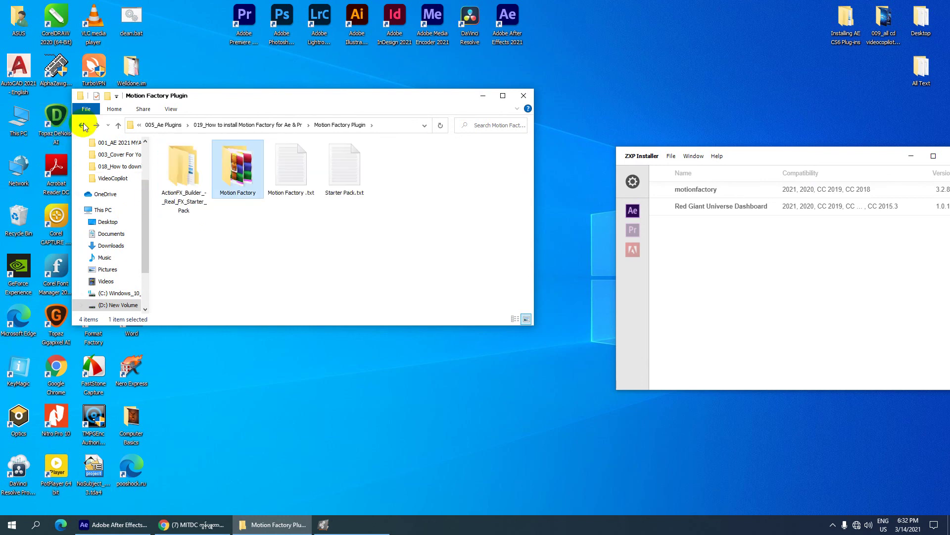
double_click(191, 179)
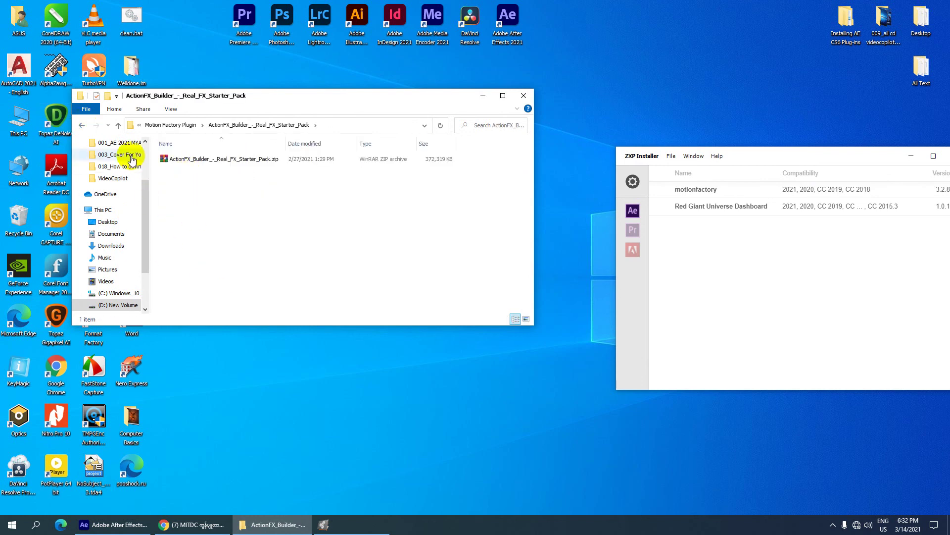
left_click(80, 127)
left_click(80, 128)
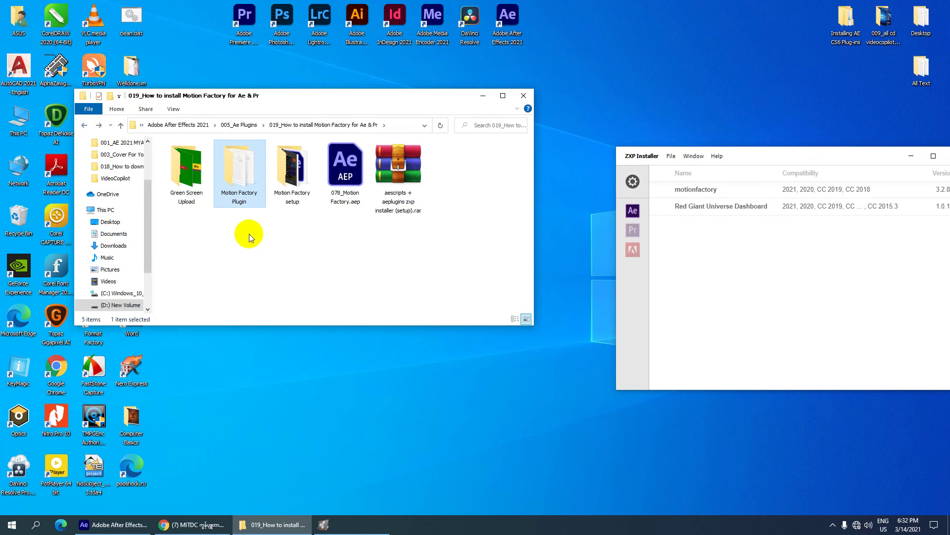
double_click(281, 204)
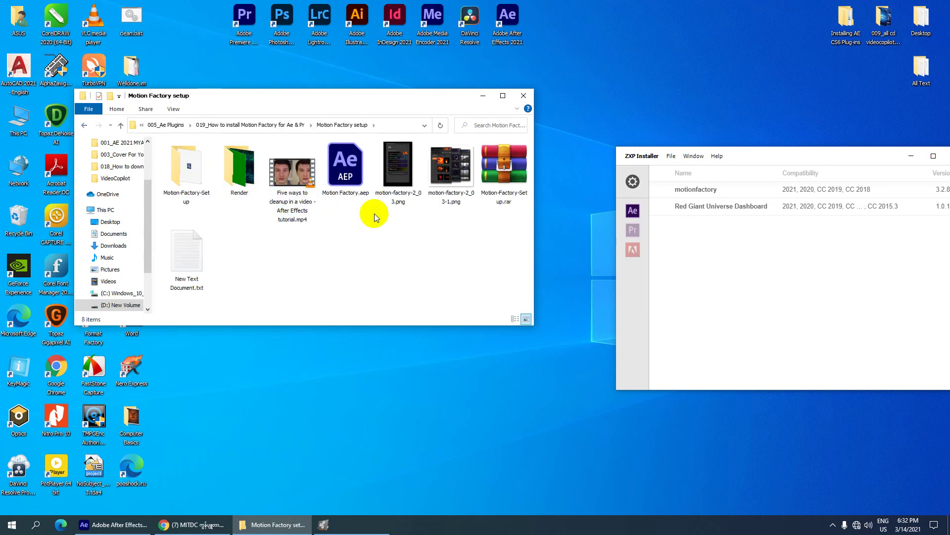
left_click(499, 188)
left_click(85, 125)
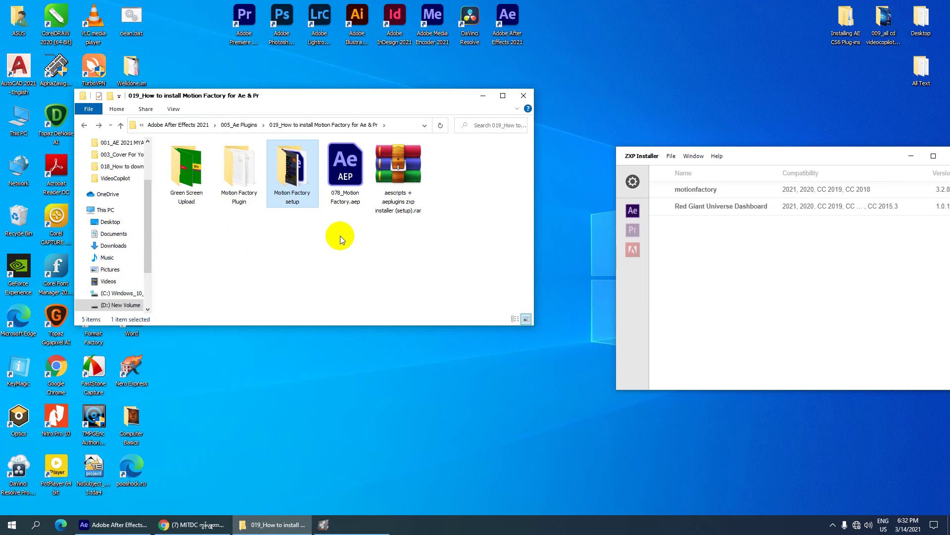
left_click(399, 204)
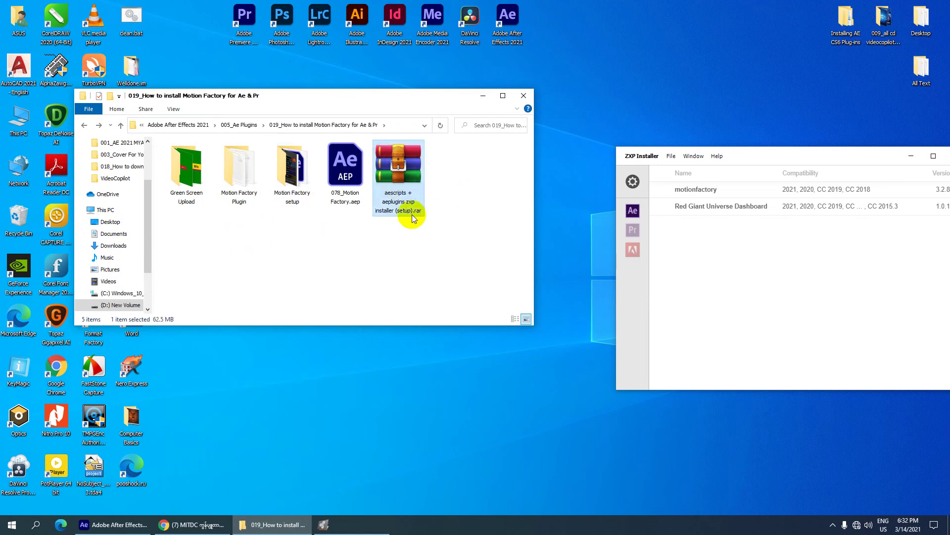
Close the ZXP Installer window and move Explorer to the right side
left_click_drag(379, 98, 700, 74)
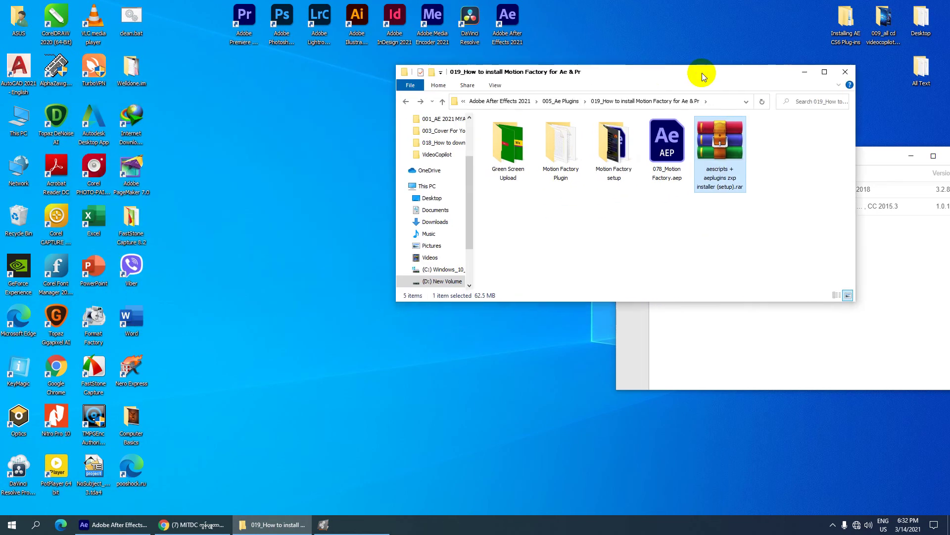
left_click_drag(772, 70, 455, 80)
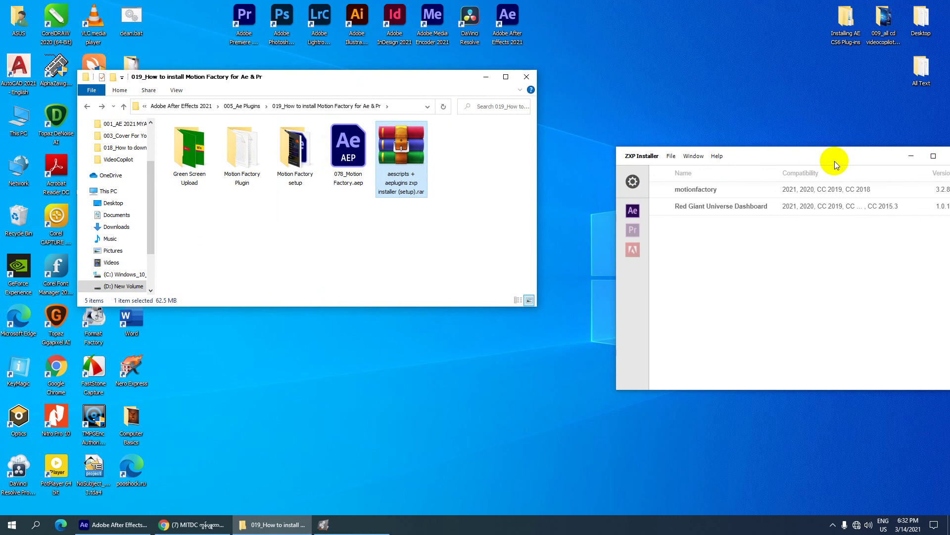
left_click(732, 156)
left_click_drag(828, 154, 628, 154)
left_click(756, 155)
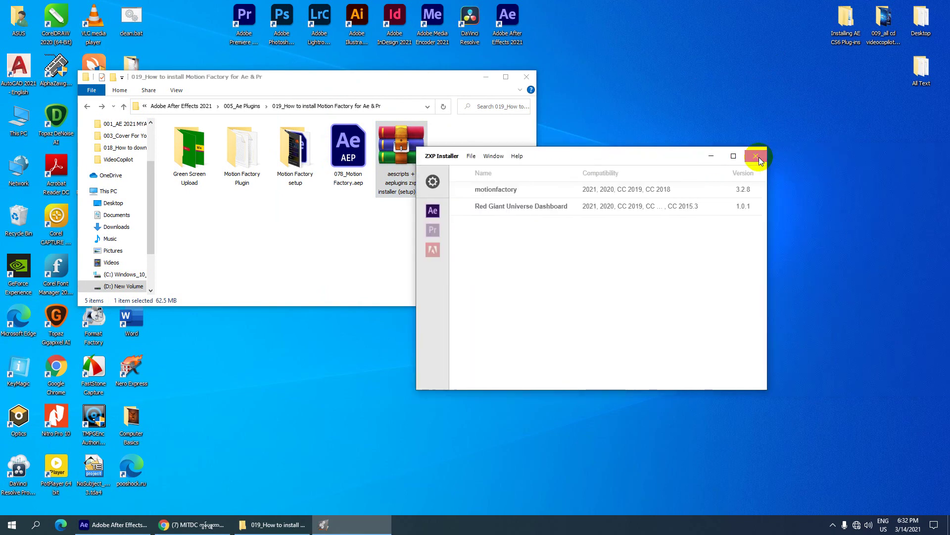
left_click_drag(266, 77, 781, 149)
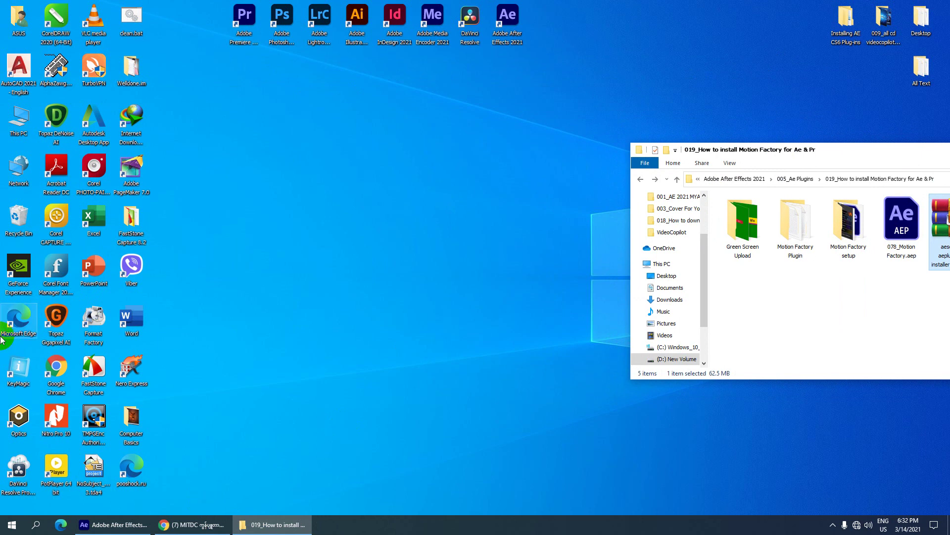
Empty the Recycle Bin, confirming permanent deletion of 5 items, and bring up the YouTube channel in Chrome
right_click(35, 208)
left_click(60, 230)
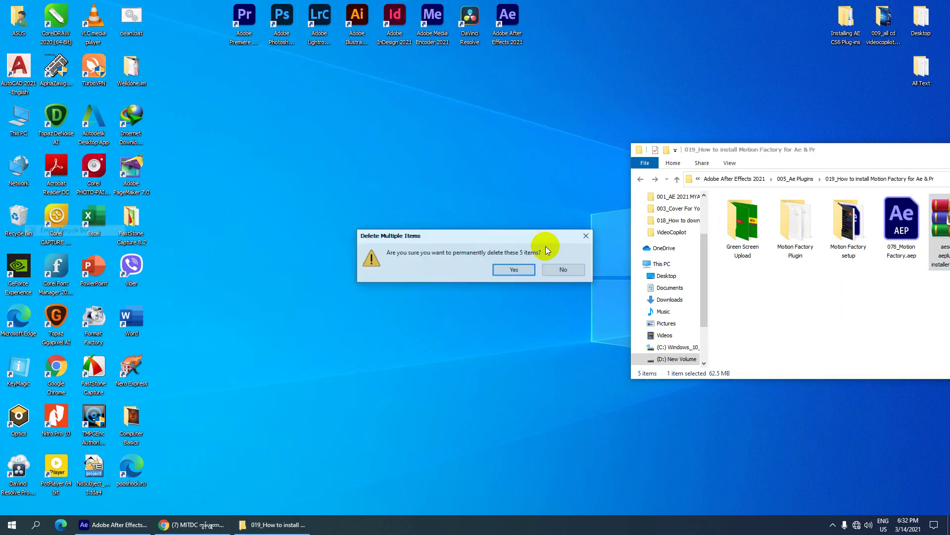
left_click(519, 270)
left_click(193, 525)
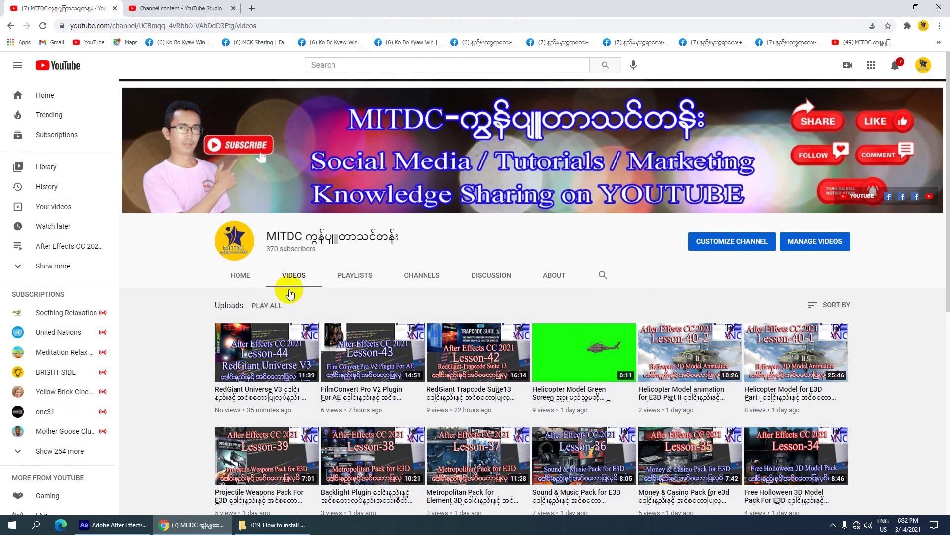